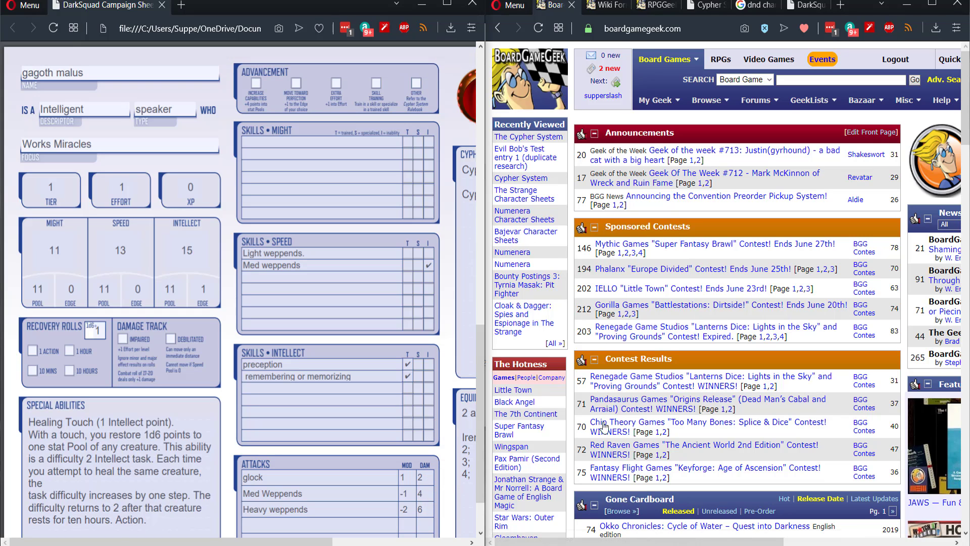
Switch BoardGameGeek to its RPGs section and open the RPG forums overview
mouse_move(700, 111)
scroll(268, 319, "up", 3)
scroll(268, 319, "down", 4)
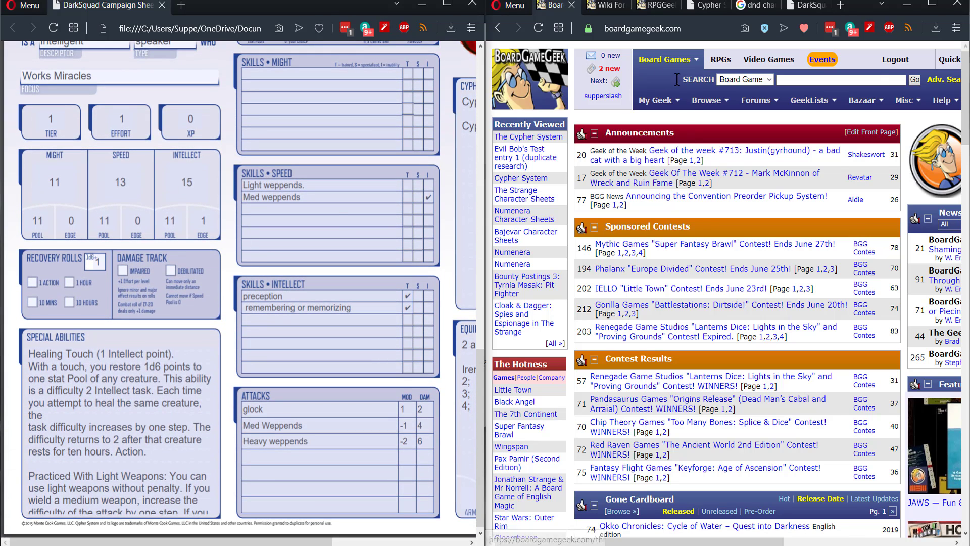
mouse_move(646, 63)
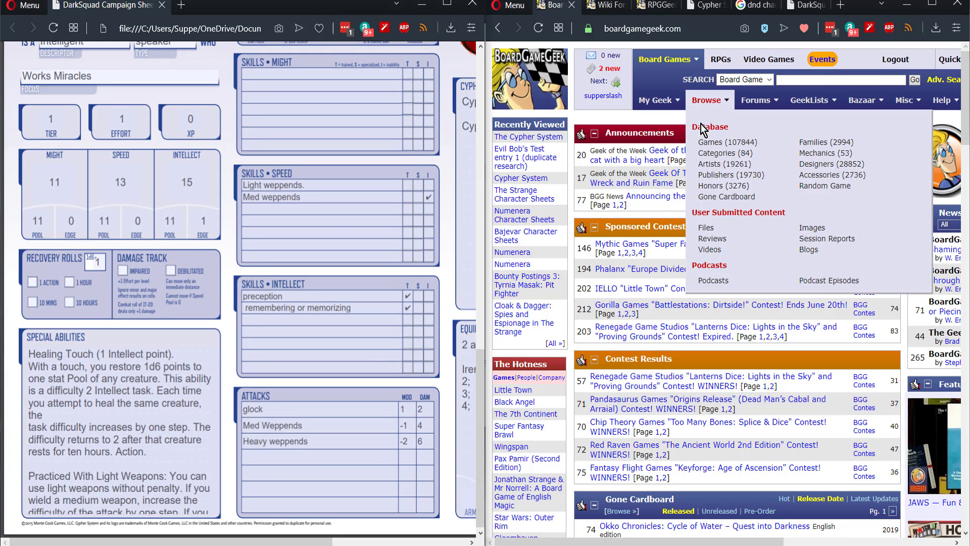
left_click(722, 63)
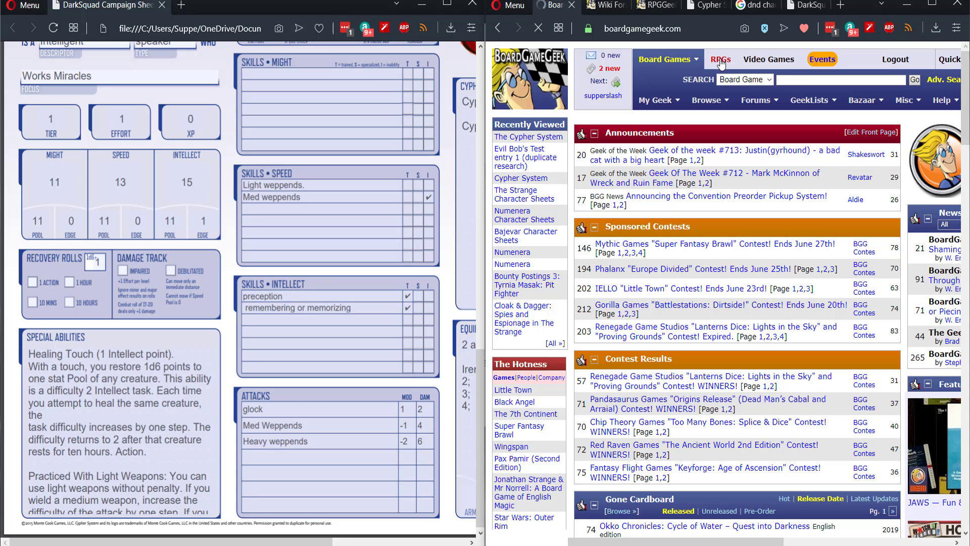
left_click(718, 109)
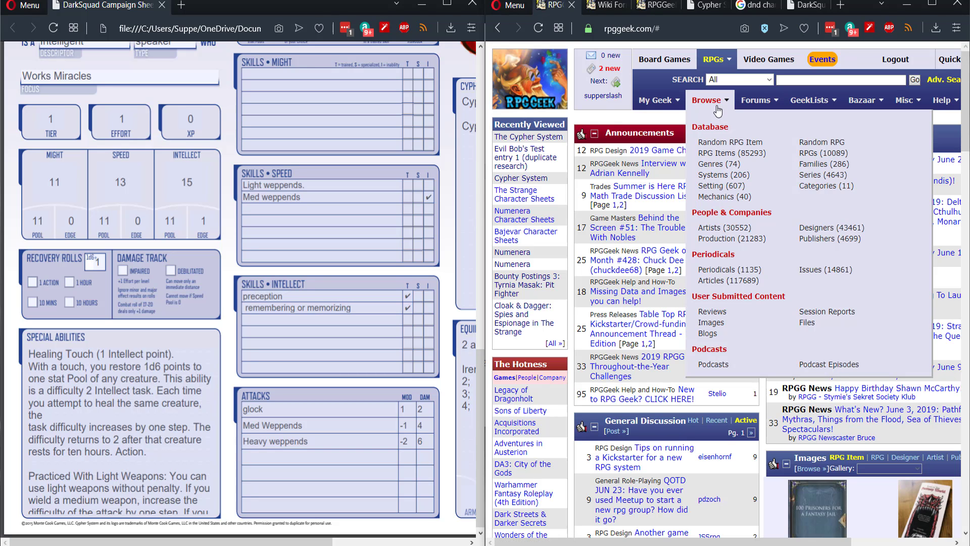
mouse_move(755, 101)
left_click(757, 123)
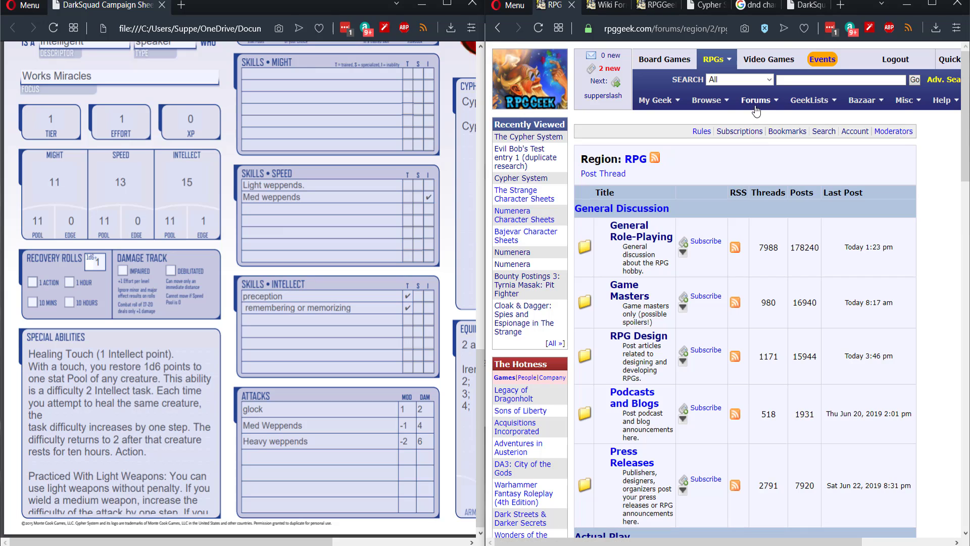
Open the pinned thread "Compendium of Play-by-Forum Character Sheet Templates" in the Play by Forum forum under Actual Play
scroll(641, 235, "down", 3)
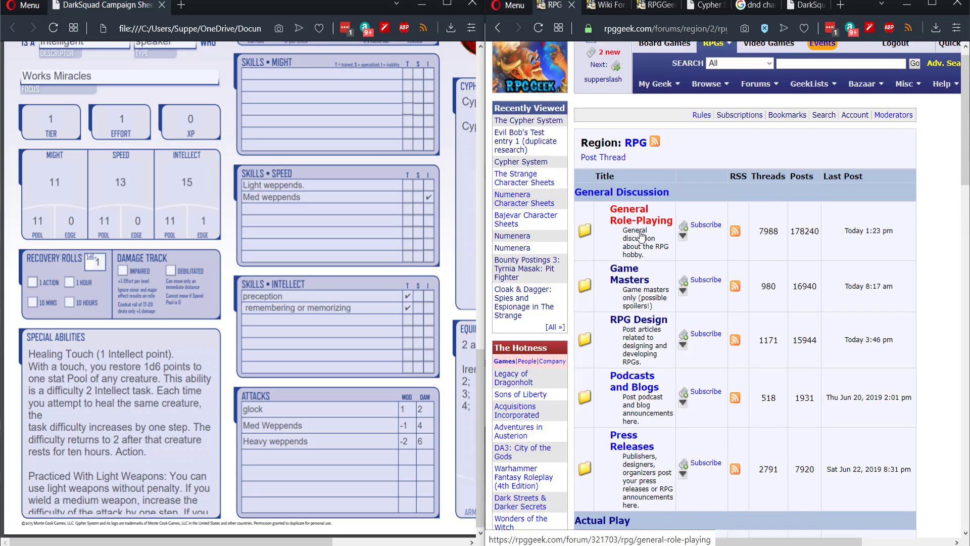
scroll(641, 235, "down", 3)
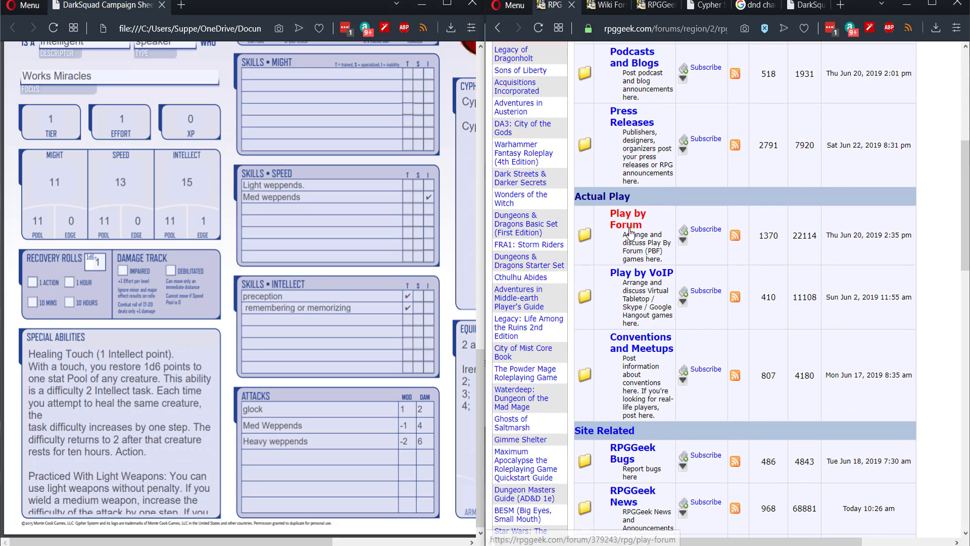
left_click(624, 230)
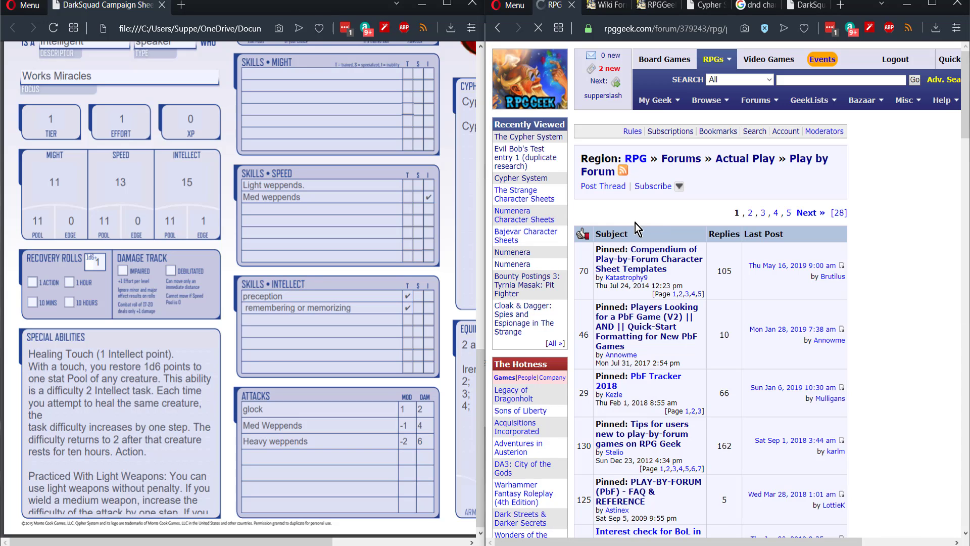
scroll(653, 194, "down", 3)
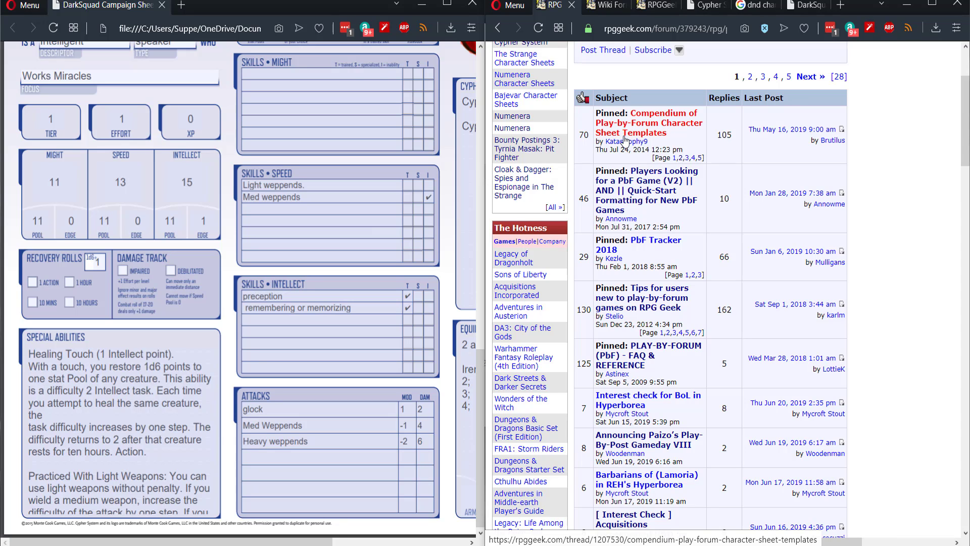
left_click(663, 134)
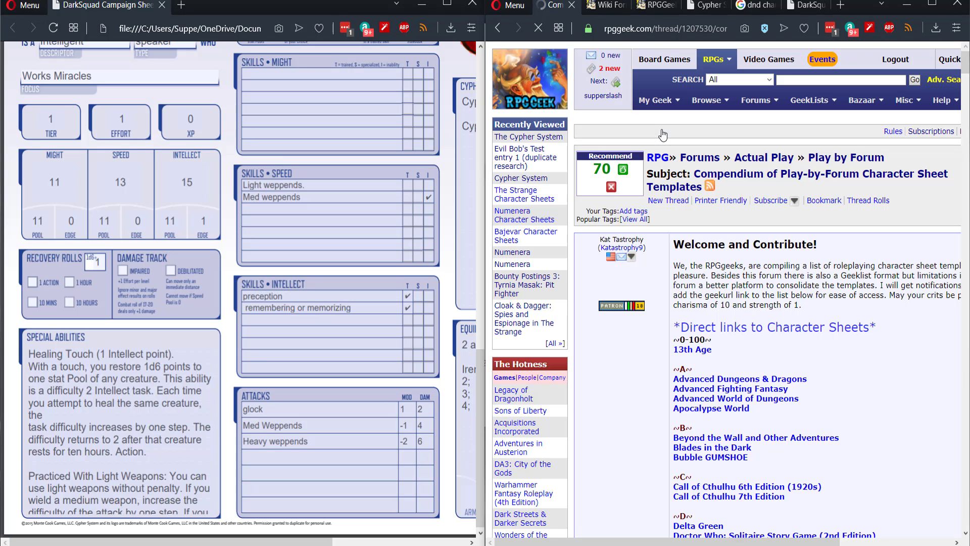
Look through the thread's direct links to character sheets and open the Numenera template
scroll(831, 228, "down", 8)
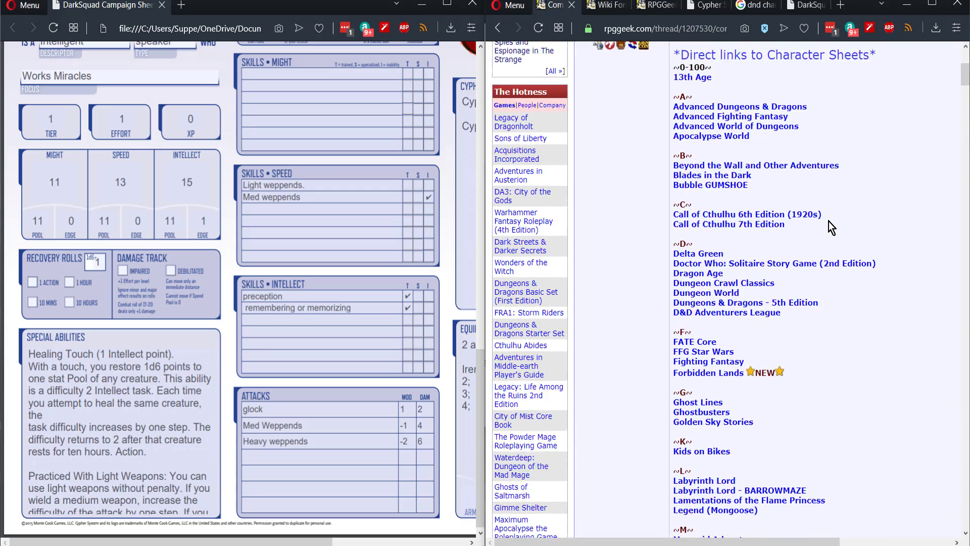
scroll(828, 221, "down", 5)
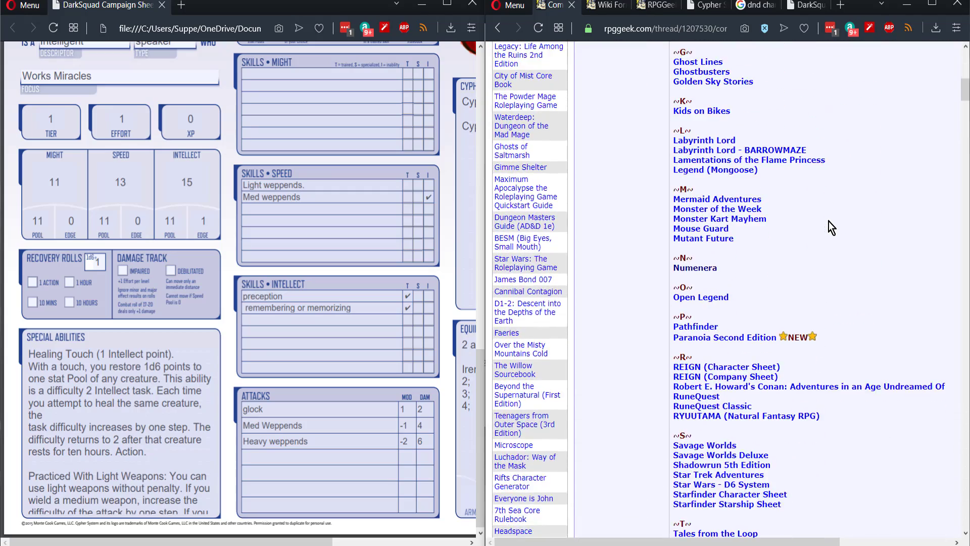
scroll(828, 222, "down", 4)
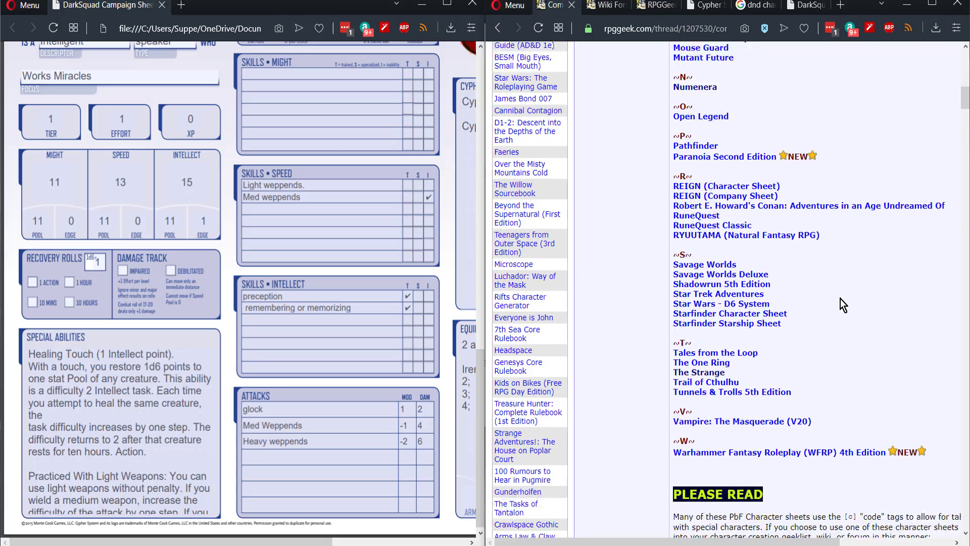
scroll(841, 298, "up", 1)
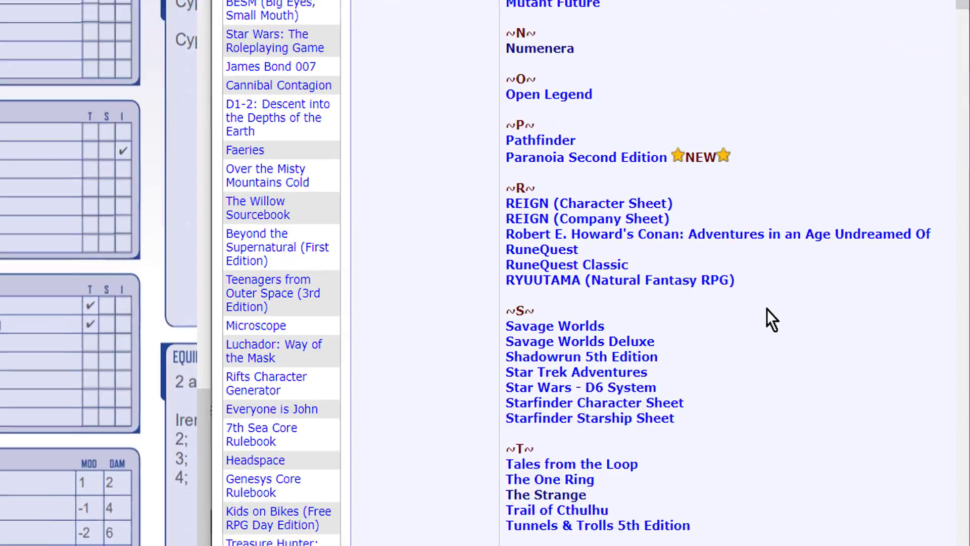
scroll(711, 318, "up", 2)
scroll(710, 317, "down", 2)
scroll(710, 317, "up", 6)
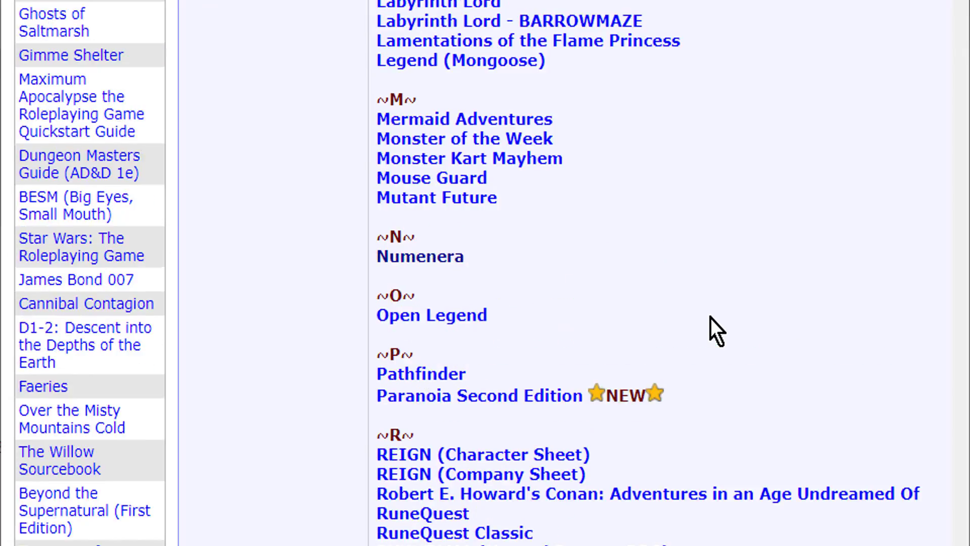
scroll(710, 318, "up", 3)
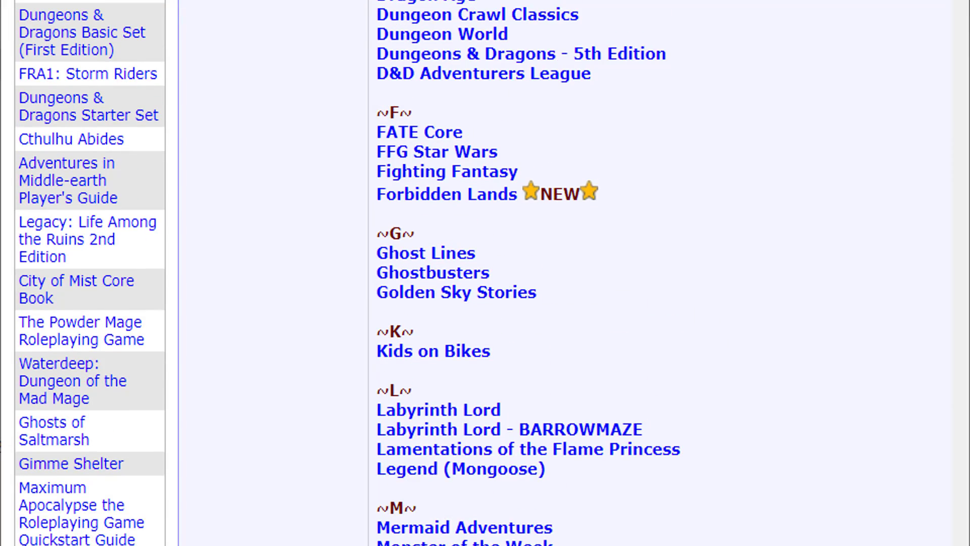
scroll(504, 69, "up", 5)
scroll(633, 402, "down", 8)
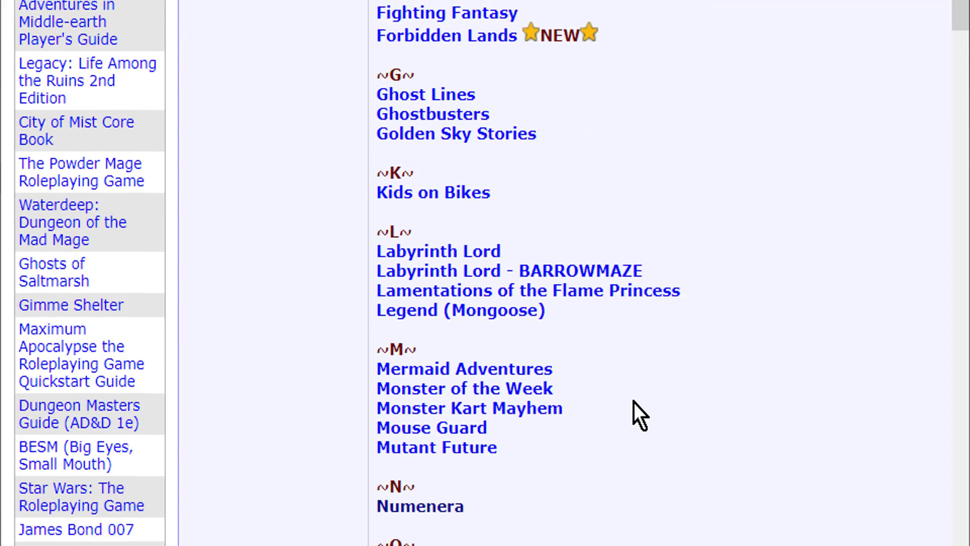
scroll(496, 396, "down", 5)
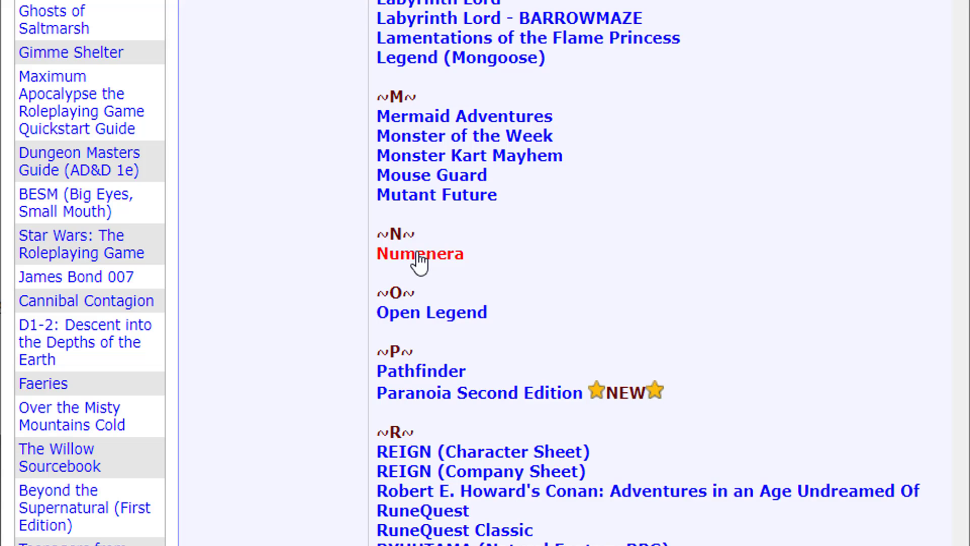
left_click(419, 261)
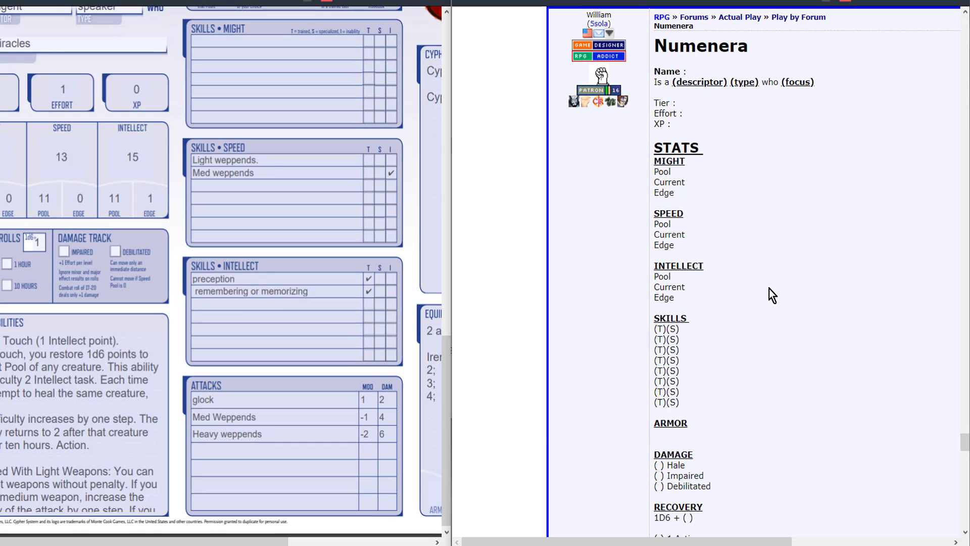
Quote the Numenera template post in a reply to expose its formatting code
scroll(769, 287, "down", 10)
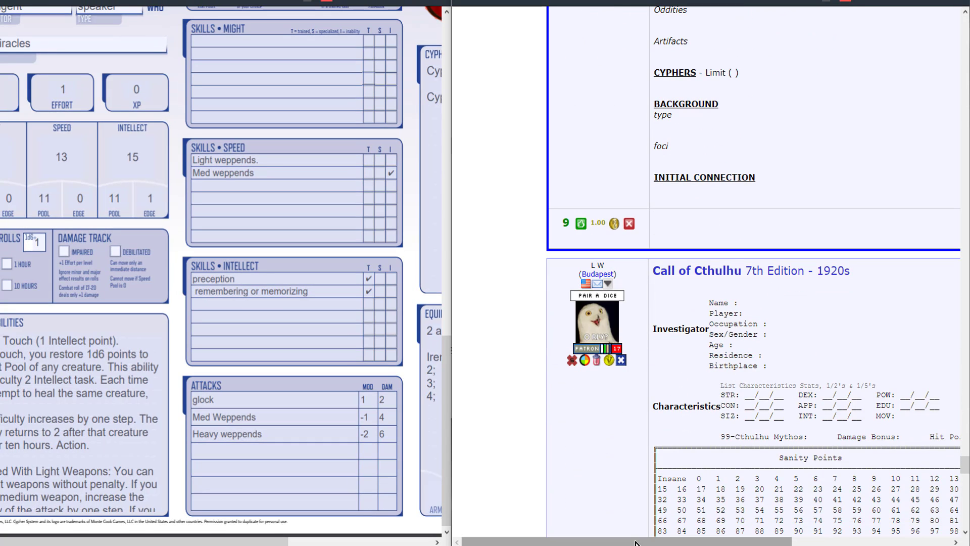
left_click_drag(631, 541, 786, 541)
scroll(632, 212, "up", 3)
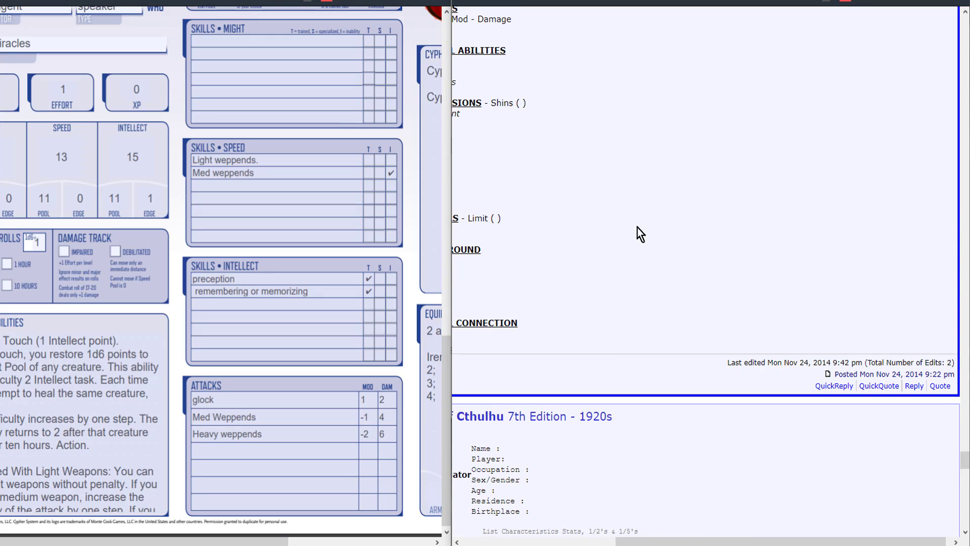
left_click_drag(703, 541, 734, 542)
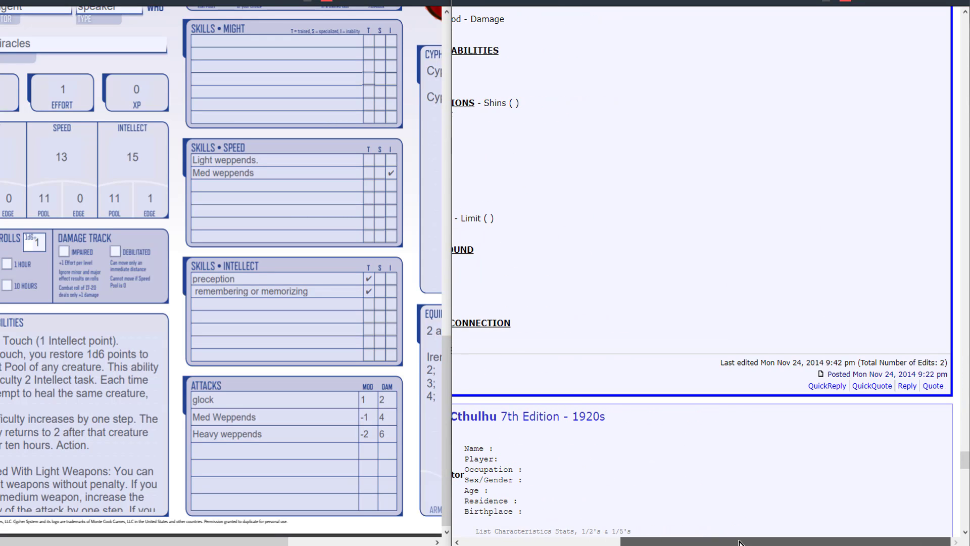
left_click(927, 389)
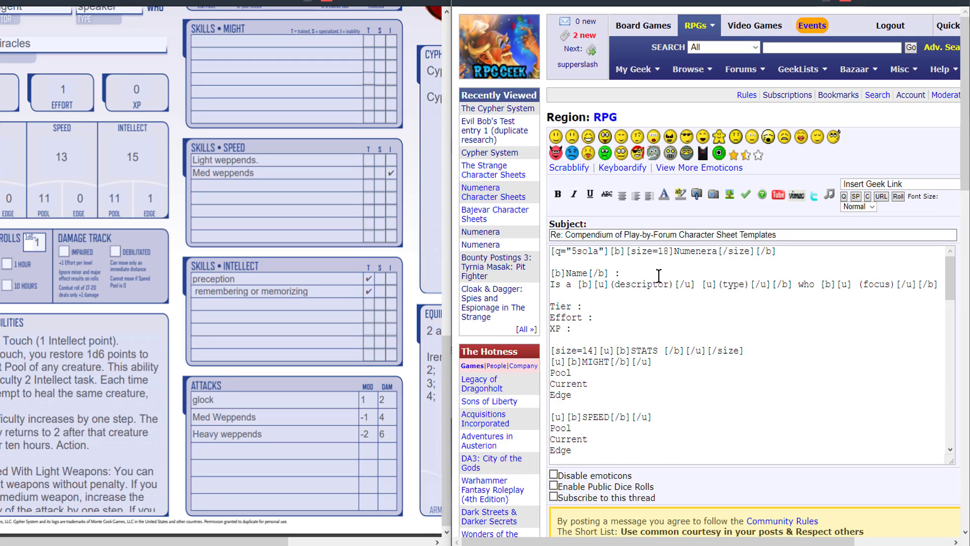
Copy the entire quoted Numenera template code from the reply's message body
scroll(659, 275, "down", 10)
scroll(660, 291, "up", 7)
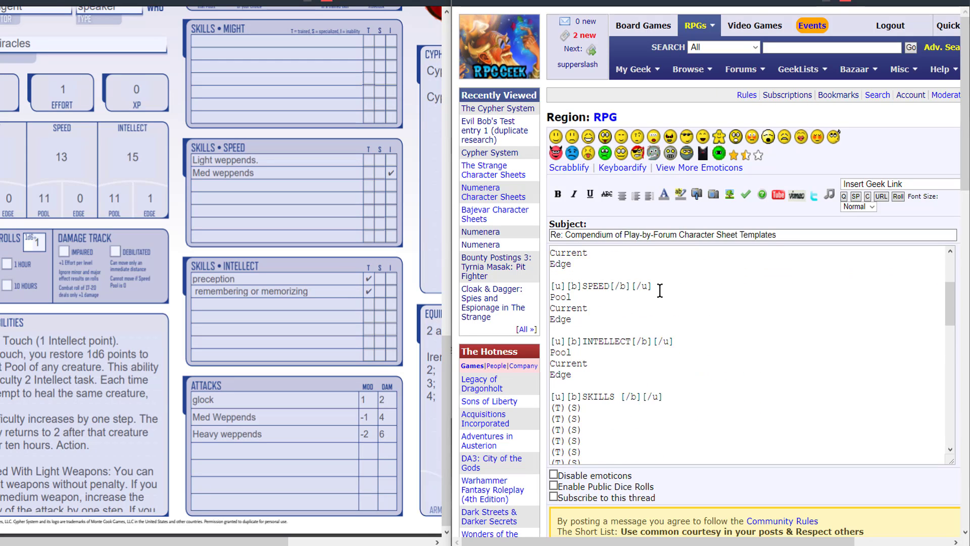
scroll(660, 291, "up", 4)
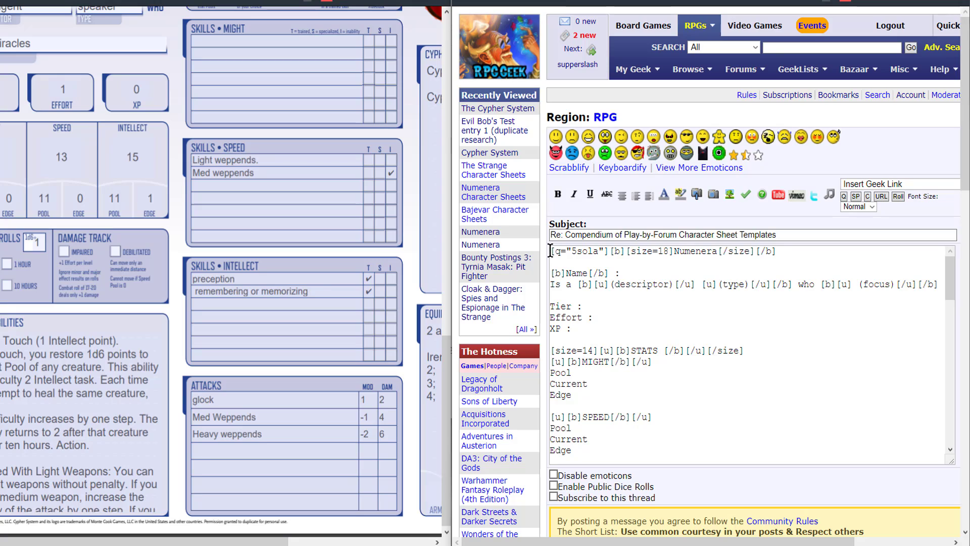
left_click_drag(550, 251, 582, 217)
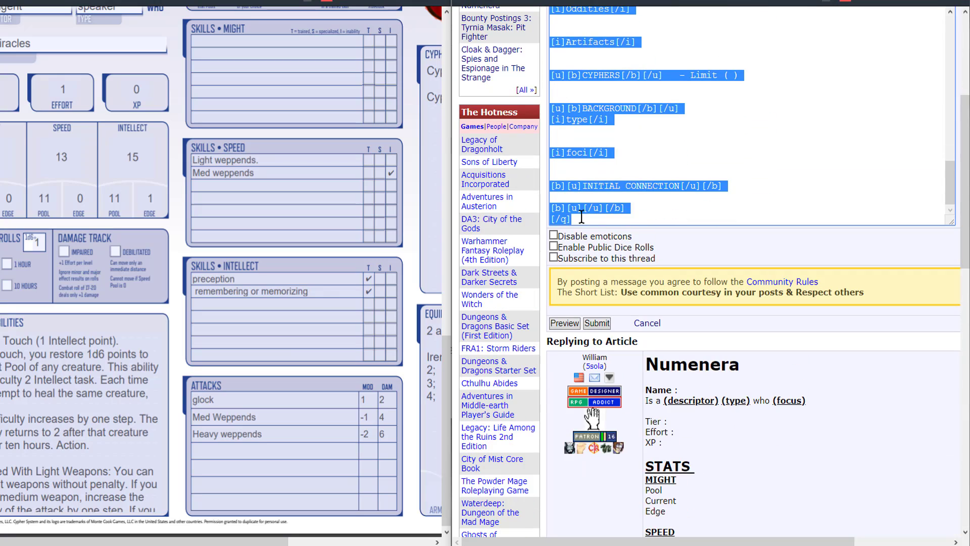
right_click(609, 187)
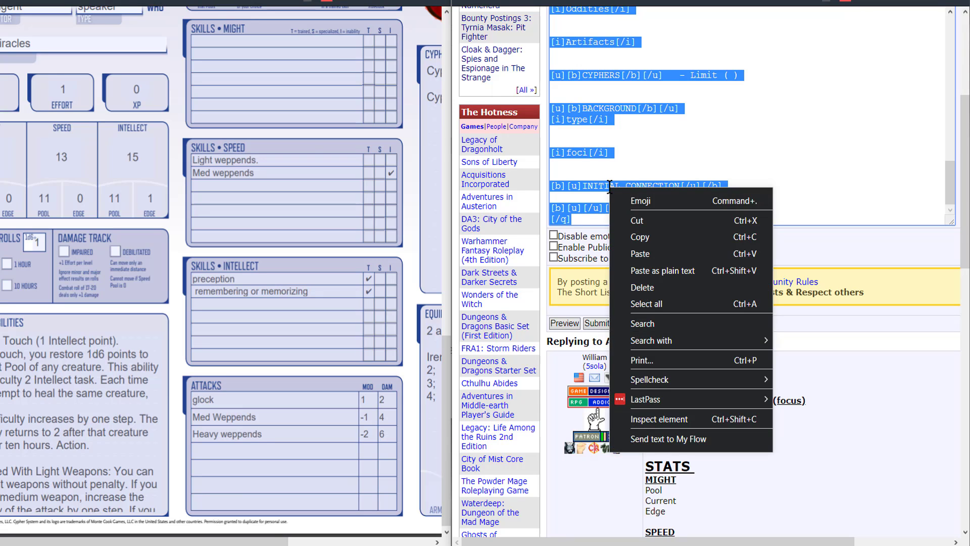
left_click(658, 239)
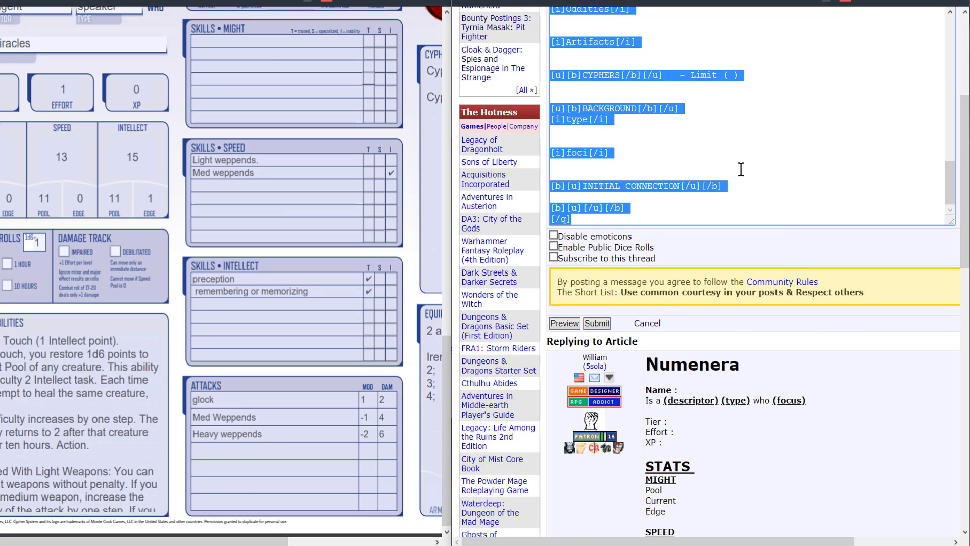
scroll(808, 167, "up", 5)
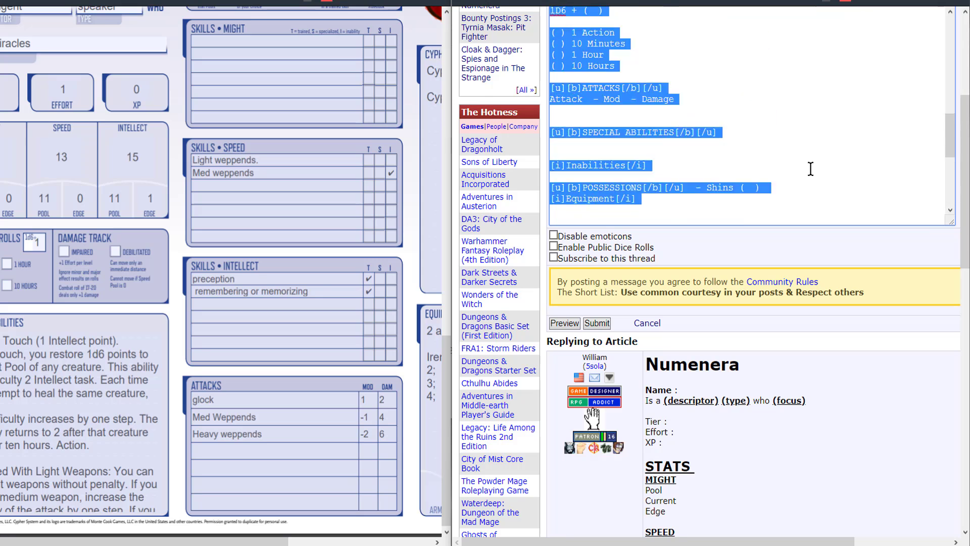
scroll(808, 166, "up", 10)
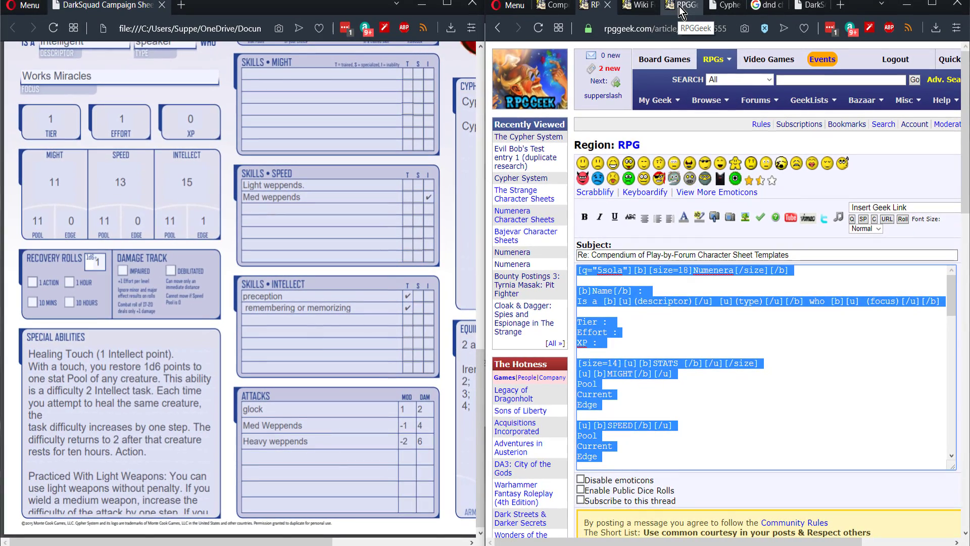
Switch to the Testing Forum draft with the subject "character sheet" and paste the copied Numenera template into its empty message body
left_click(680, 6)
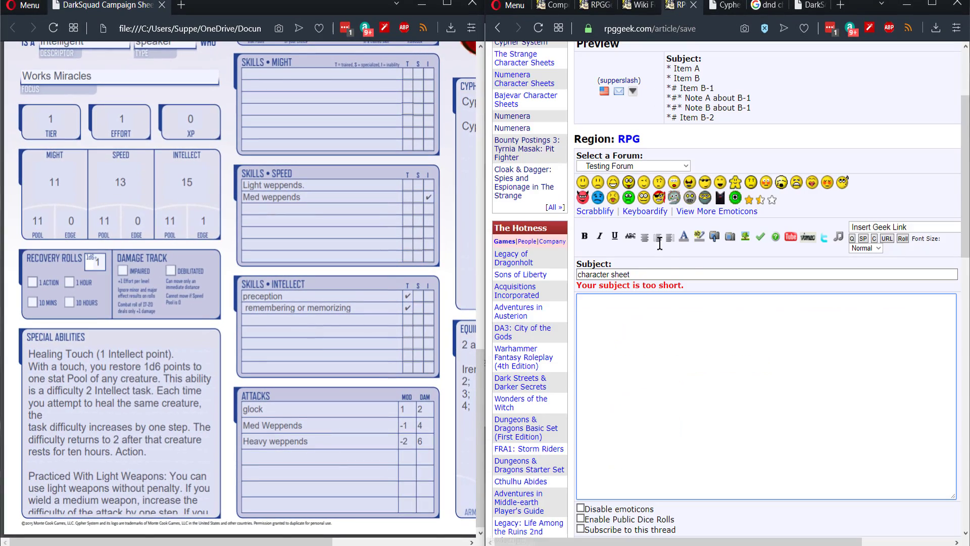
scroll(659, 243, "up", 3)
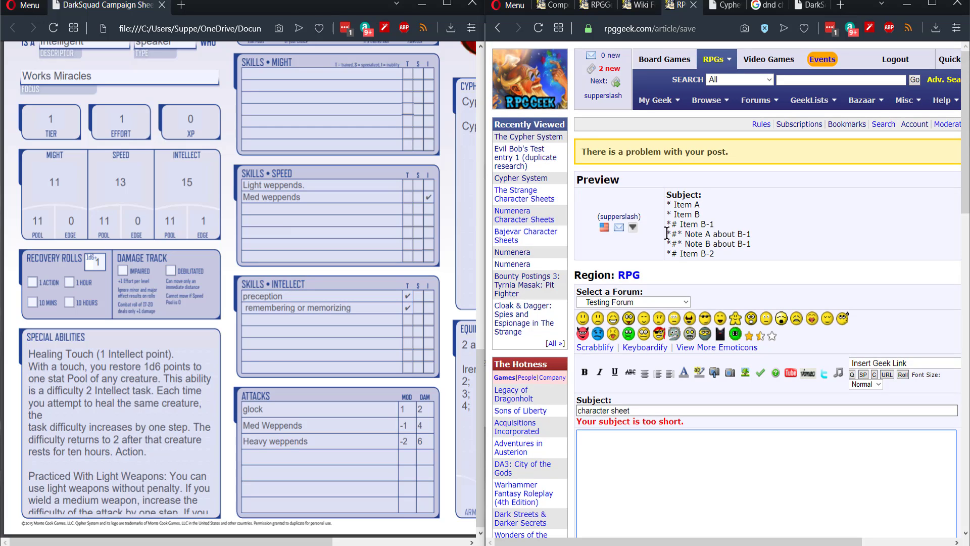
scroll(724, 250, "down", 4)
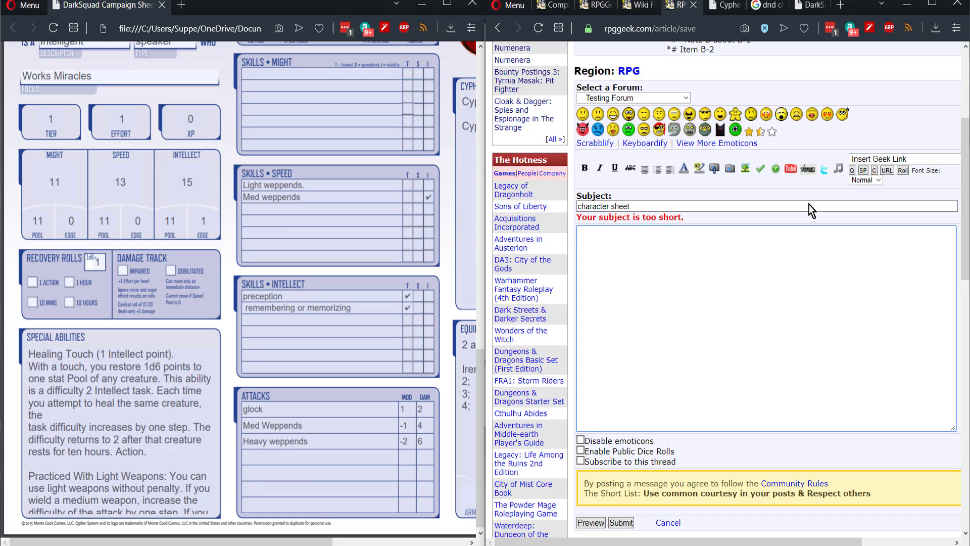
right_click(627, 241)
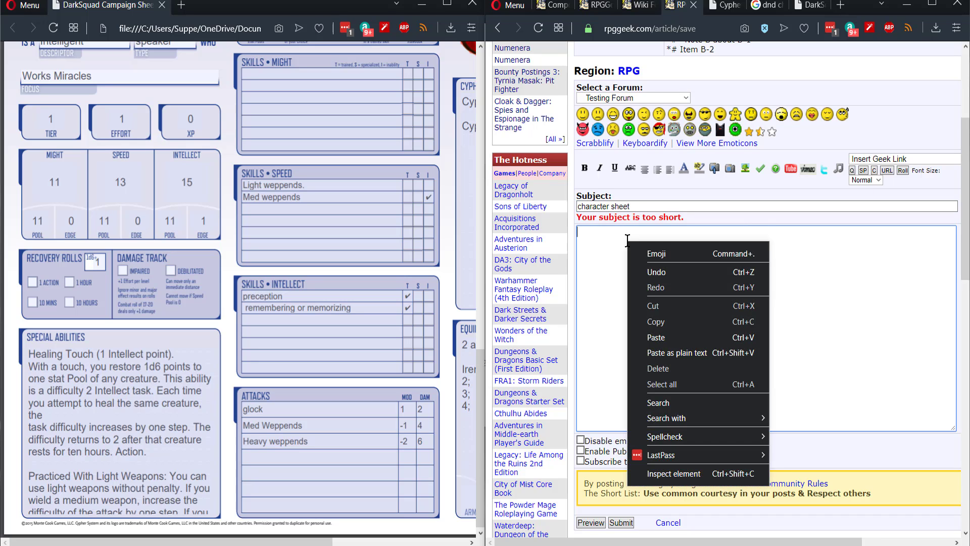
left_click(666, 338)
scroll(744, 289, "down", 3)
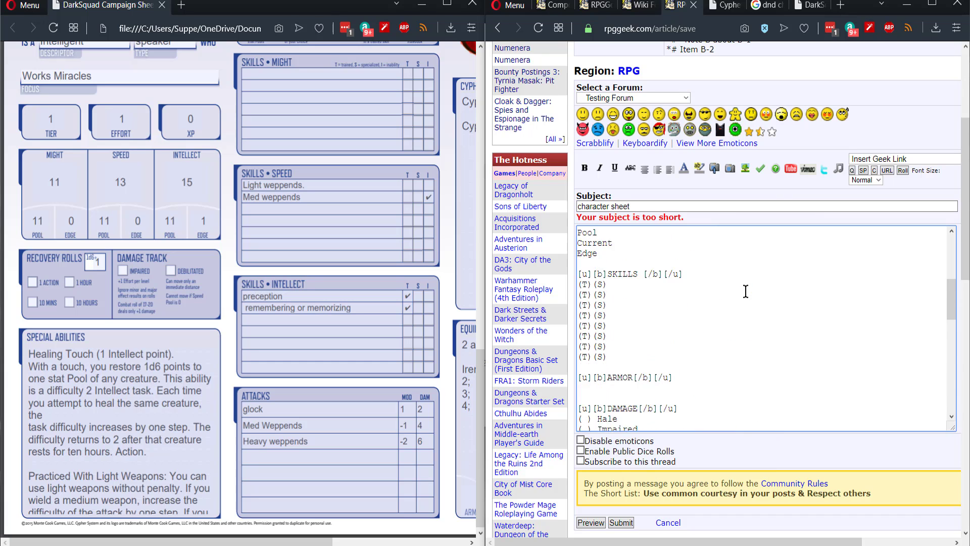
Preview the draft post and look over the rendered Numenera template from start to end
scroll(746, 291, "up", 3)
scroll(746, 290, "down", 2)
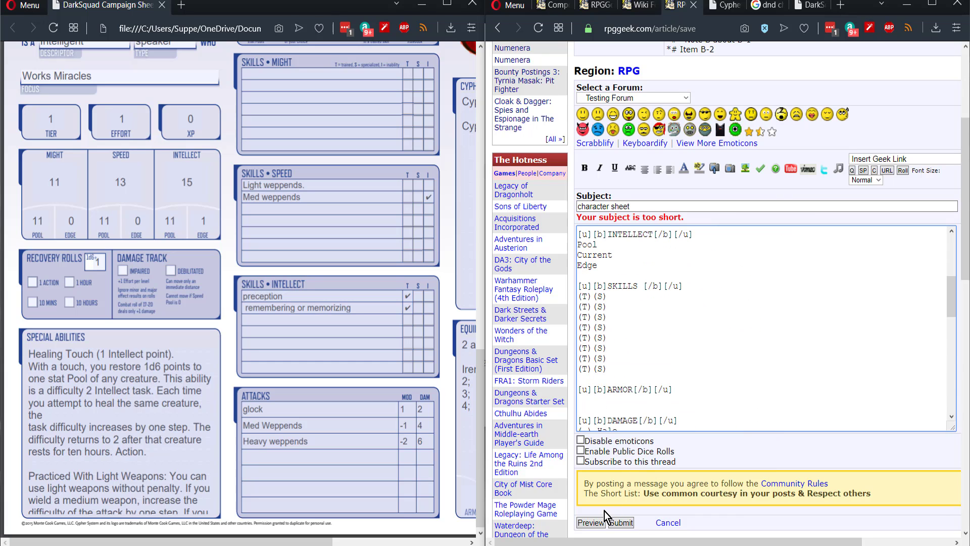
left_click(592, 523)
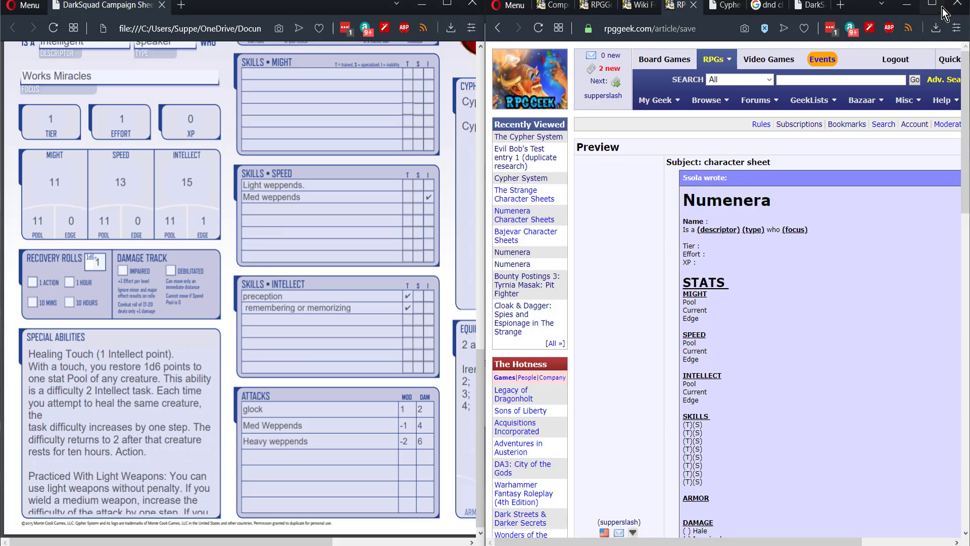
left_click(940, 6)
scroll(661, 166, "down", 6)
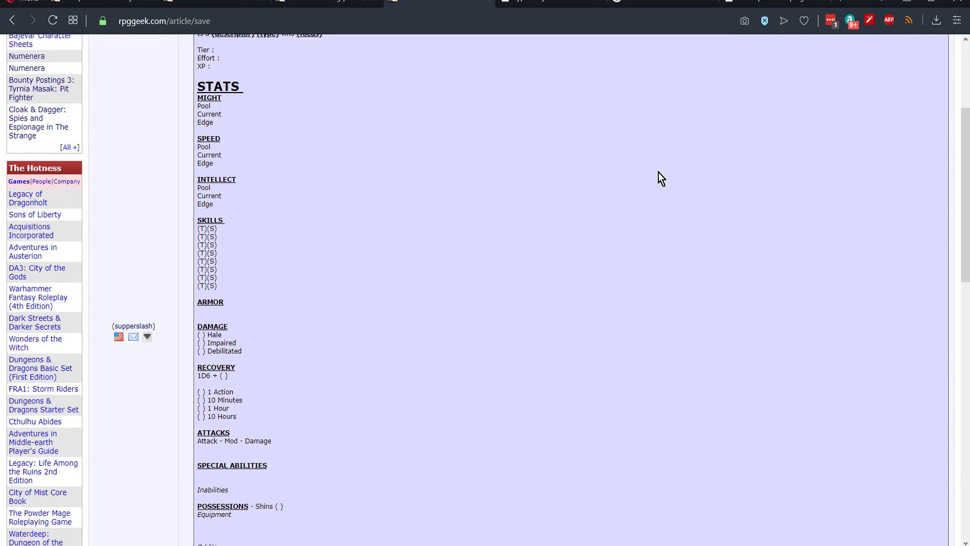
scroll(658, 172, "down", 7)
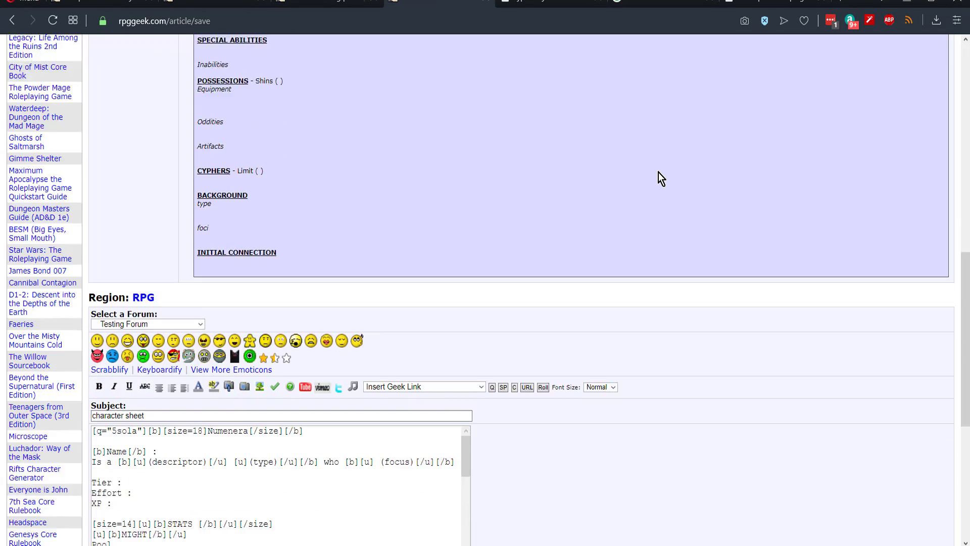
scroll(658, 172, "up", 15)
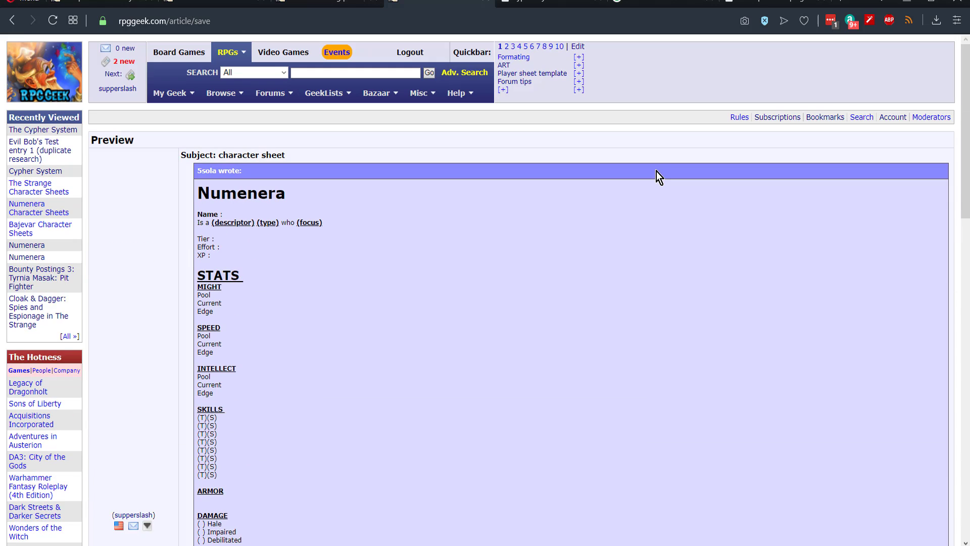
left_click(932, 5)
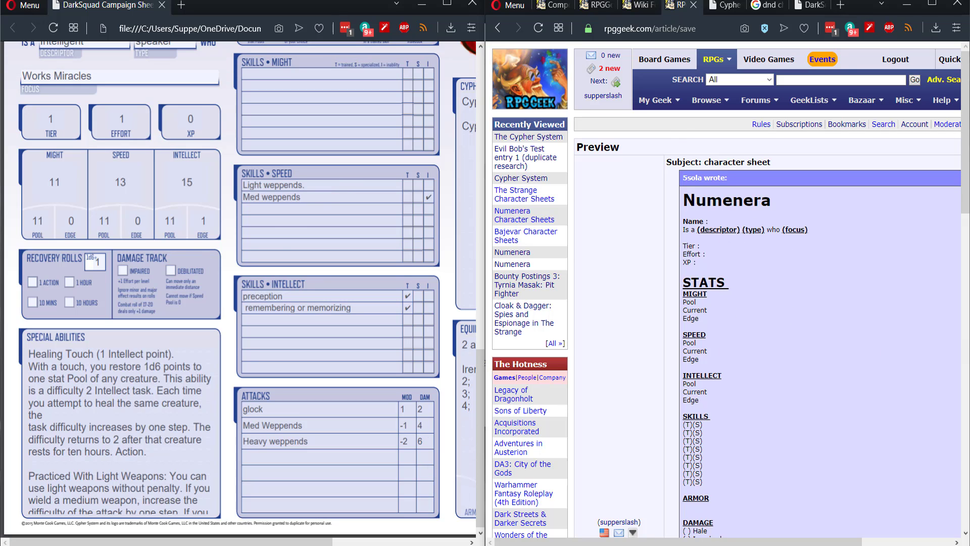
Fill in the template header with the character's name, Intelligent, speaker, Works Miracles, Tier 1, Effort 1 and XP 0
scroll(764, 387, "down", 15)
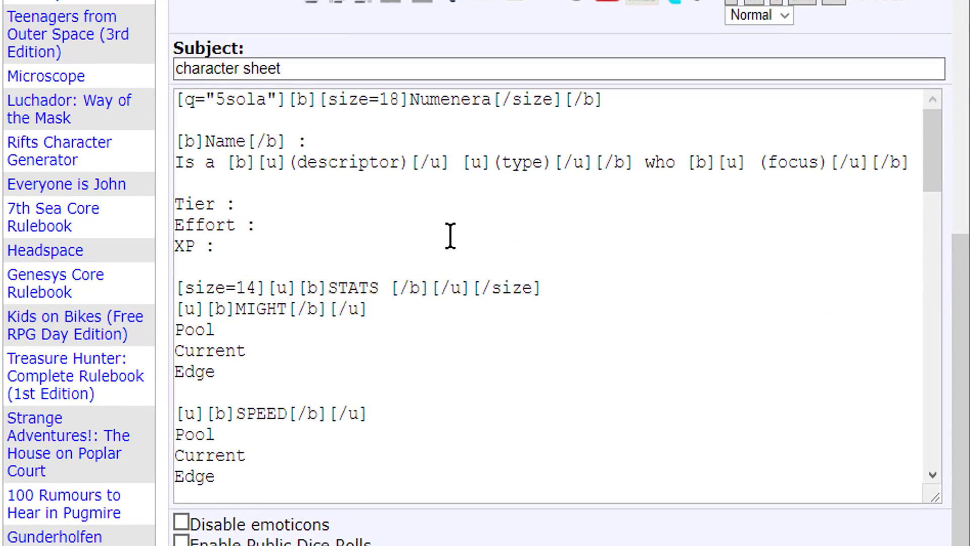
scroll(647, 293, "up", 1)
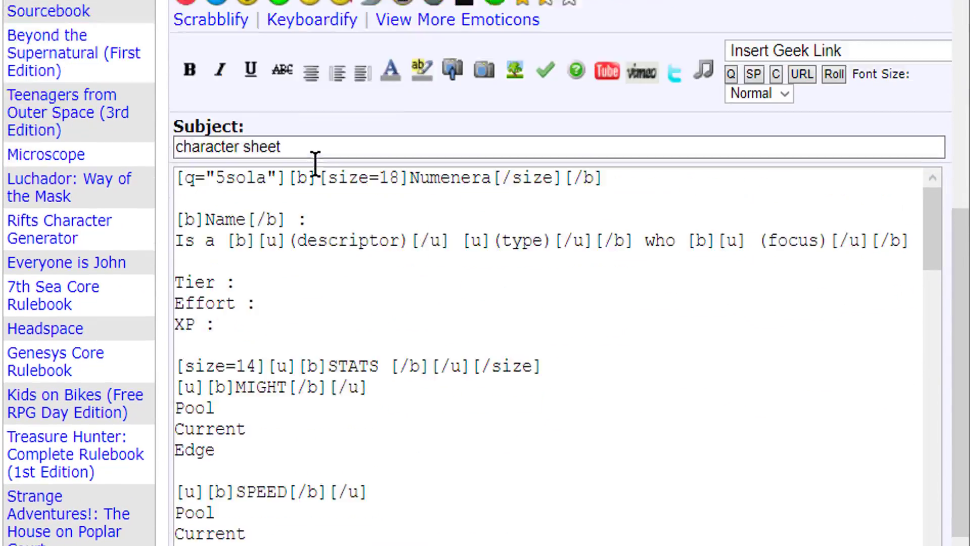
scroll(315, 163, "down", 4)
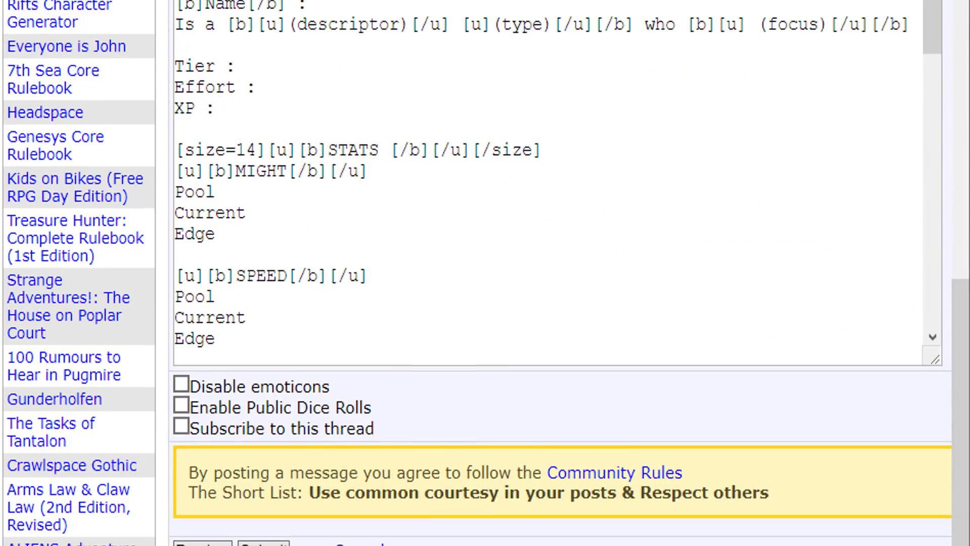
scroll(530, 81, "up", 2)
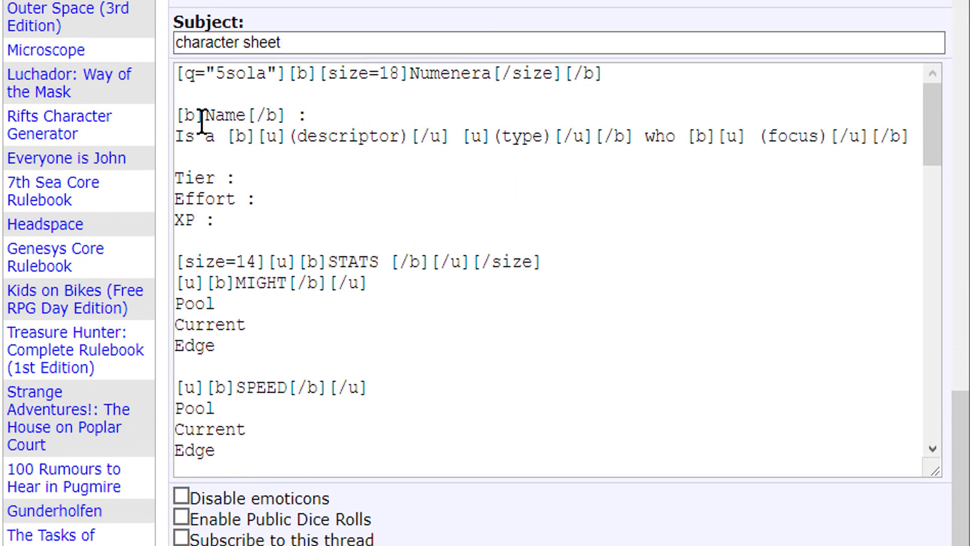
left_click_drag(204, 115, 248, 115)
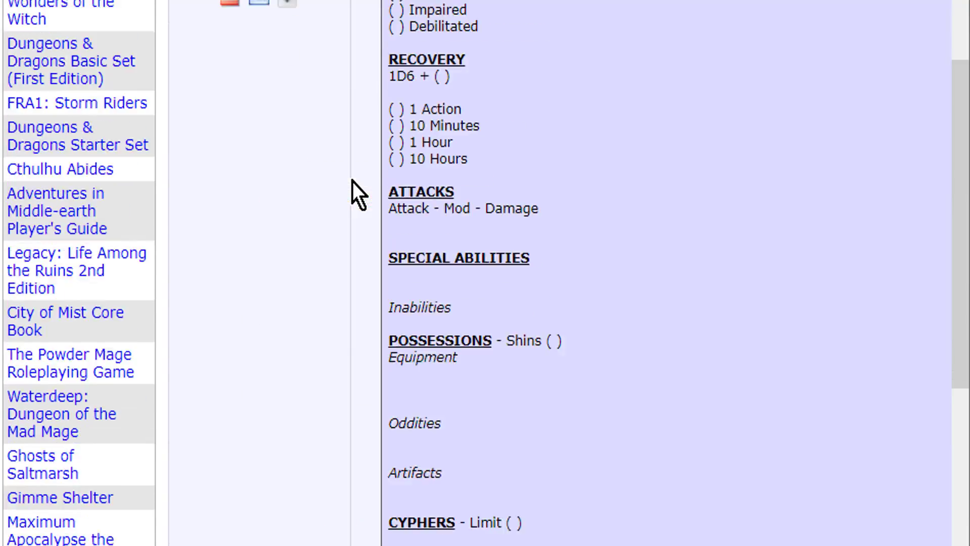
scroll(353, 181, "up", 15)
scroll(400, 167, "down", 3)
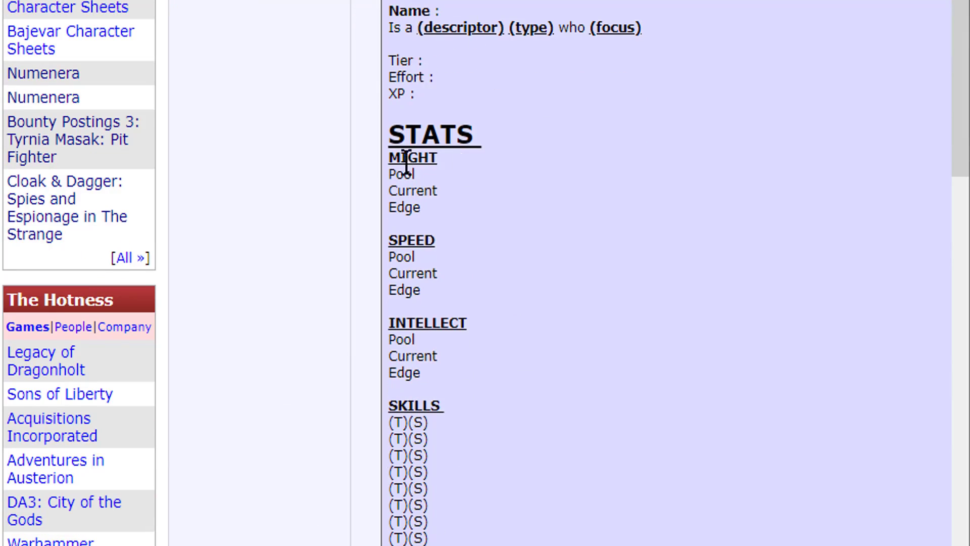
scroll(404, 156, "down", 10)
scroll(399, 171, "down", 12)
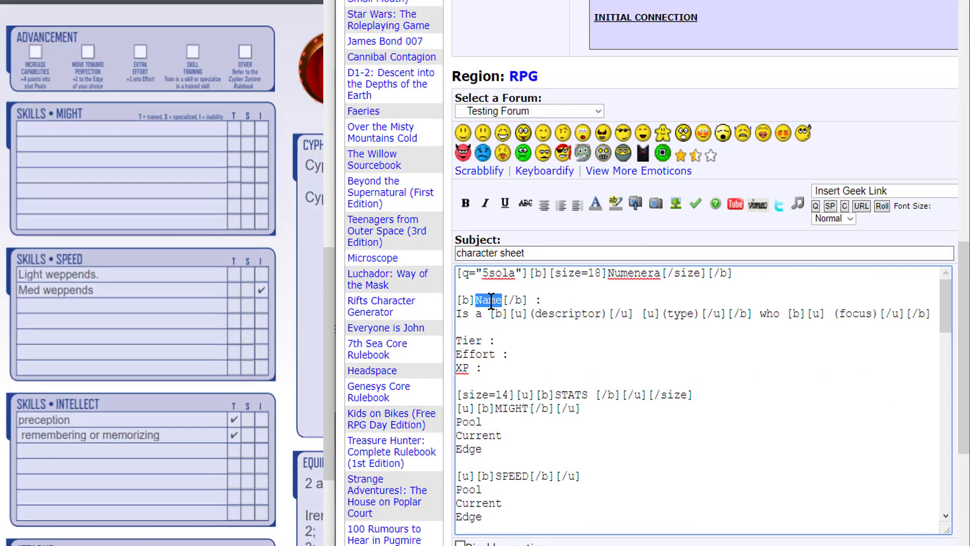
type("gagoth malus")
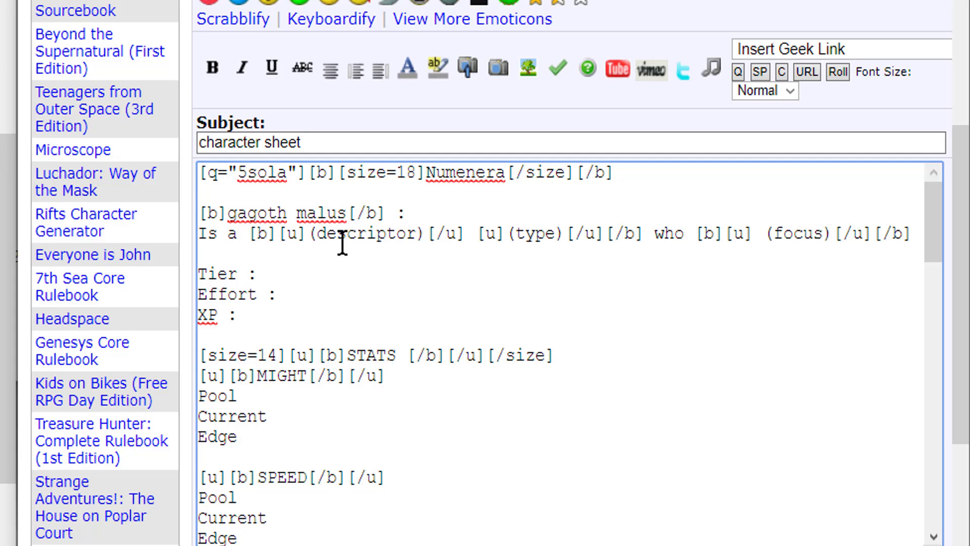
double_click(320, 241)
type("Intelligent")
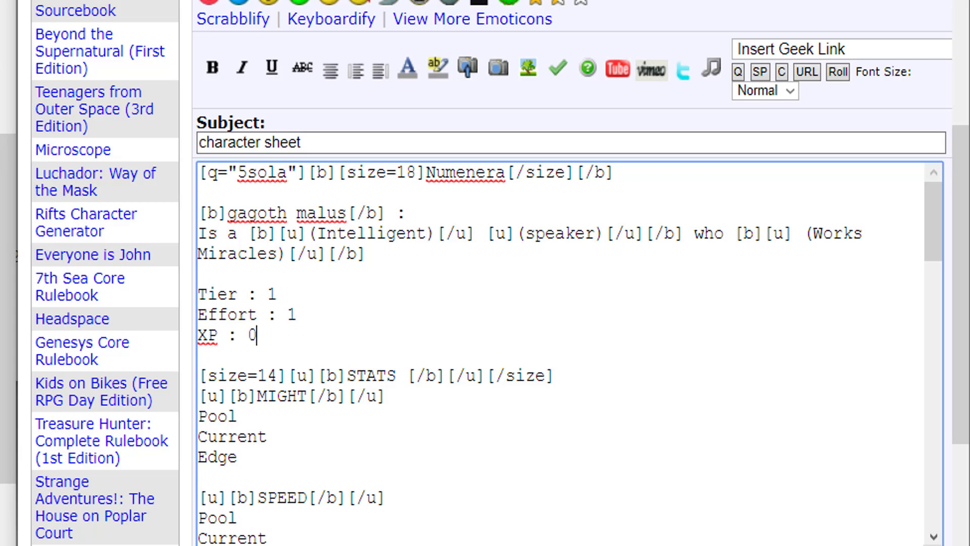
Fill in the MIGHT stats with Pool 11, Current 11 and Edge 0, and set the SPEED Pool to 13
scroll(406, 356, "down", 2)
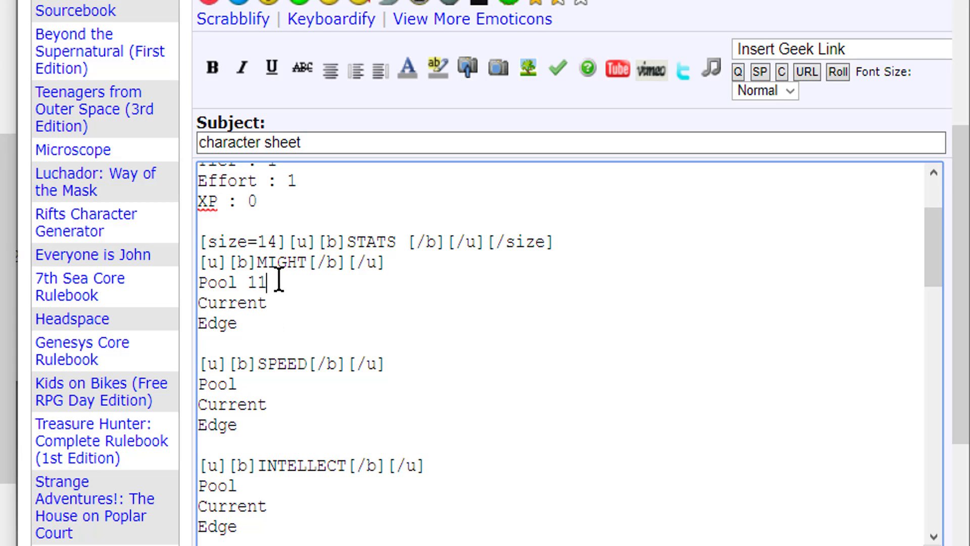
left_click(291, 310)
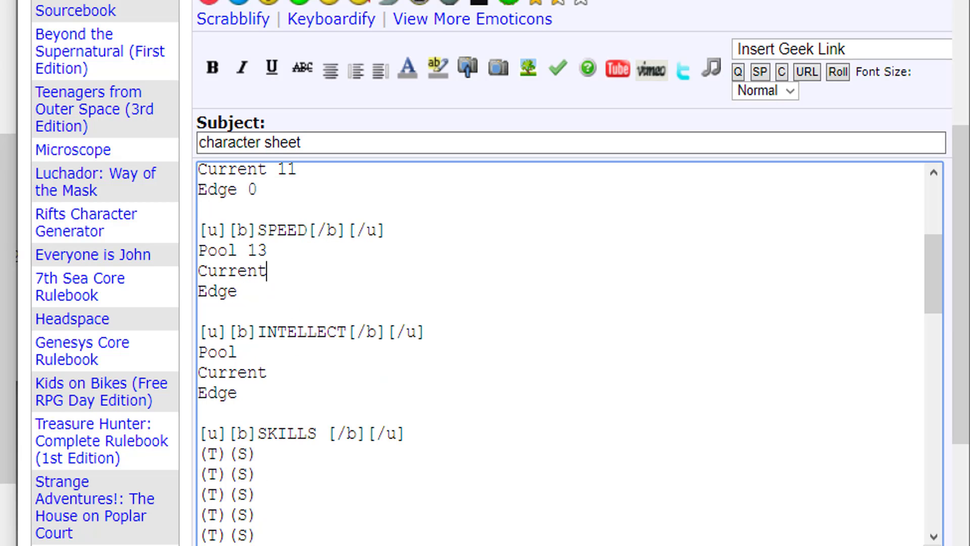
Change the Speed value on the PDF character sheet to 6, and enter SPEED Current 6 and Edge 0 in the post
key("alt+Tab")
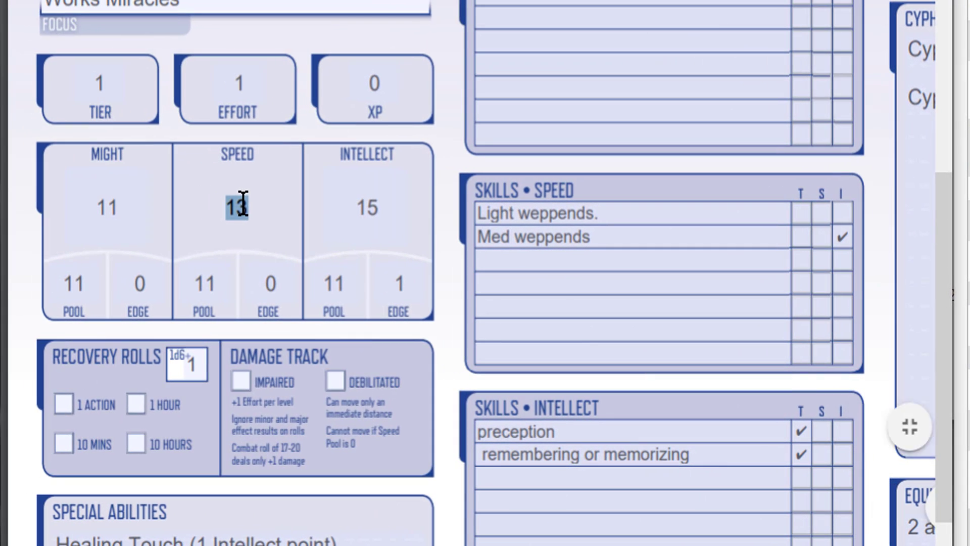
type("6")
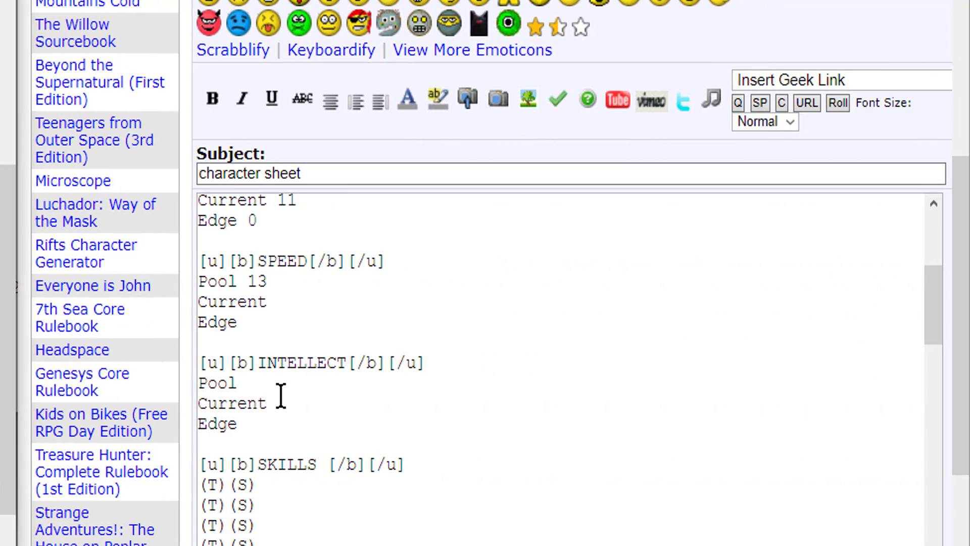
left_click(286, 305)
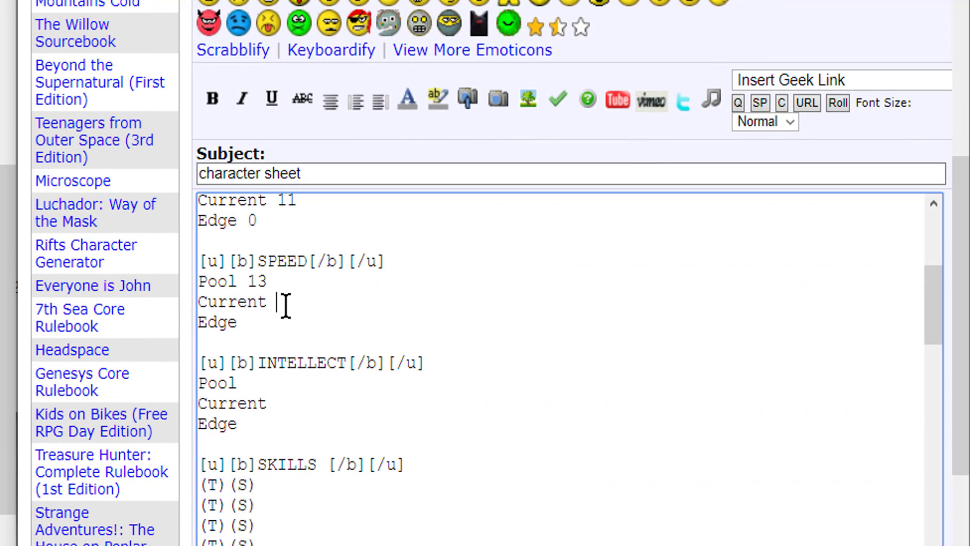
type("6")
left_click(273, 327)
type("0")
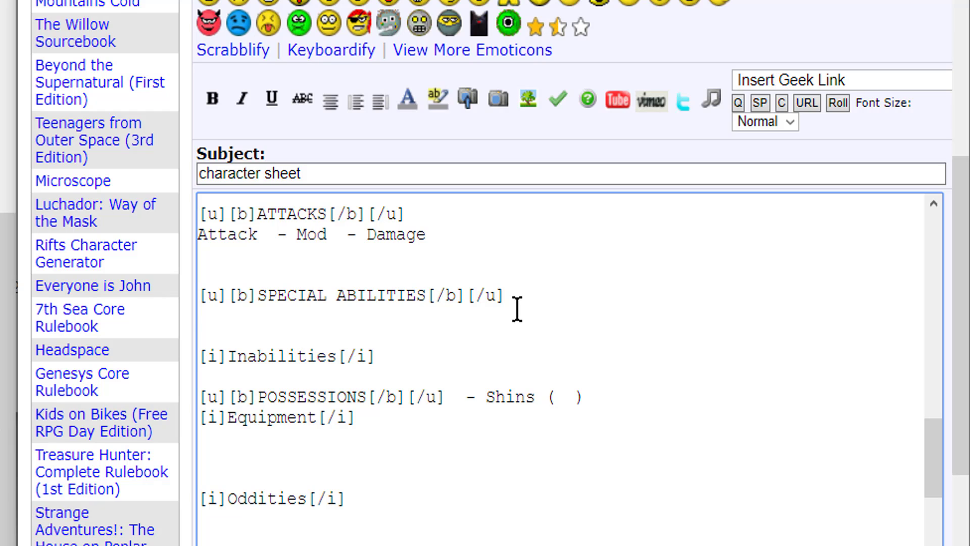
Paste the character's copied ability descriptions beneath the SPECIAL ABILITIES heading in the post
right_click(236, 321)
left_click(317, 32)
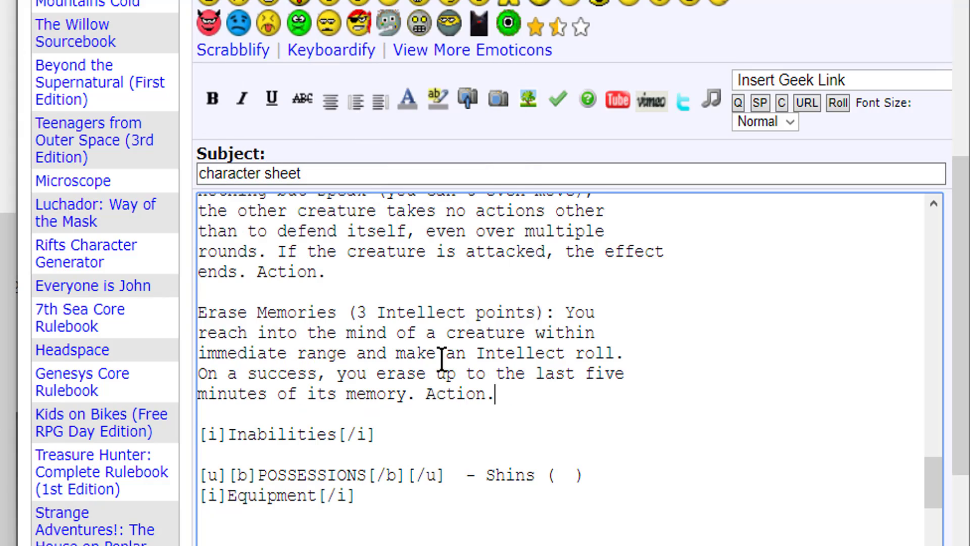
Make the "Healing Touch (1 Intellect point)." line bold and its description paragraph italic
scroll(247, 393, "up", 5)
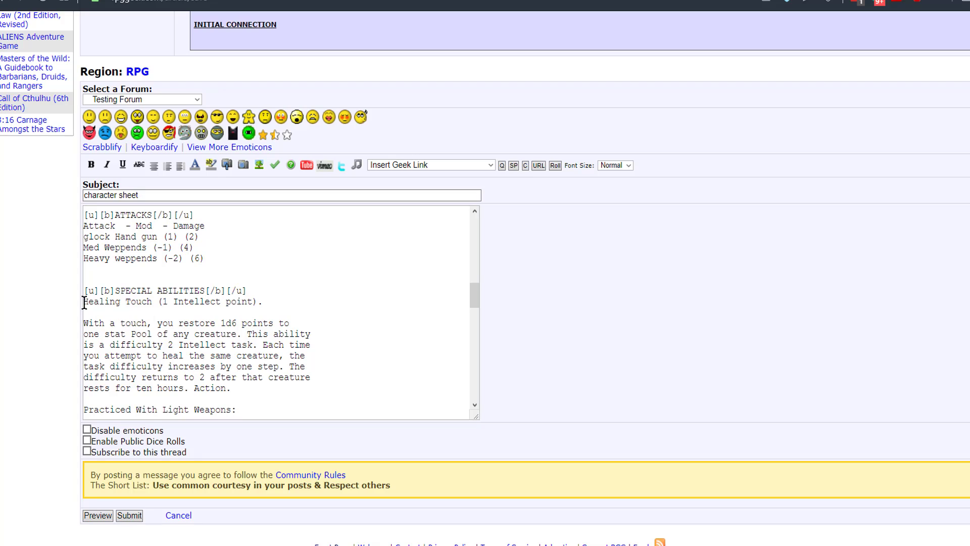
left_click_drag(83, 302, 267, 303)
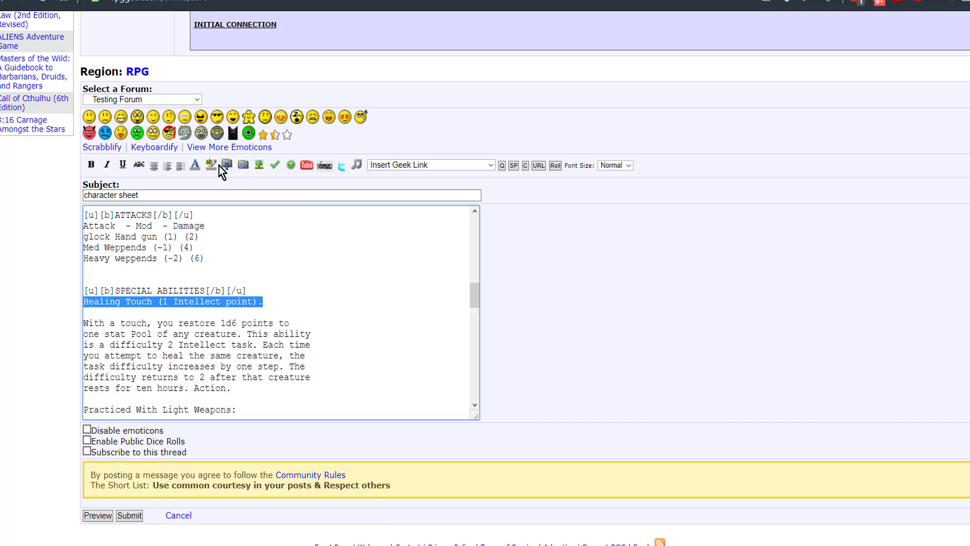
left_click(91, 166)
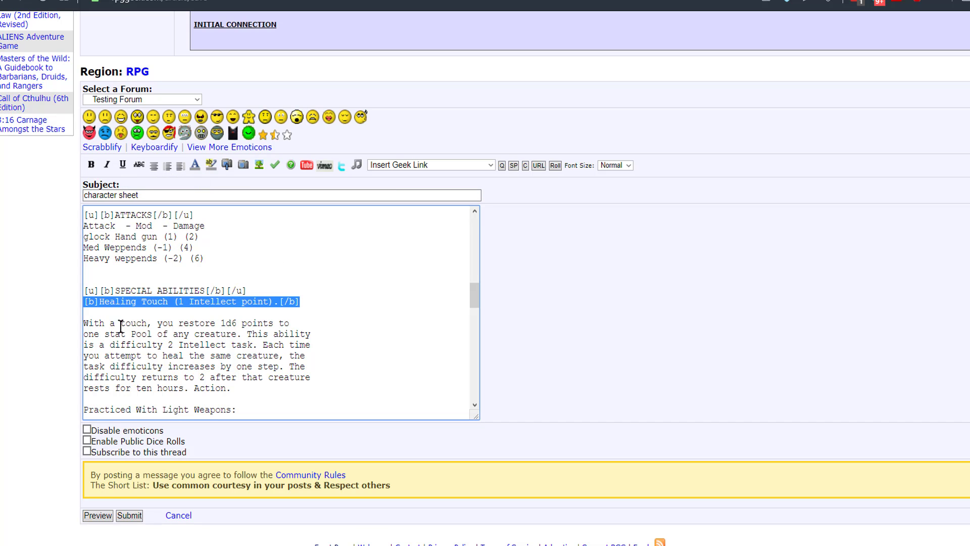
left_click_drag(84, 323, 232, 389)
left_click(108, 165)
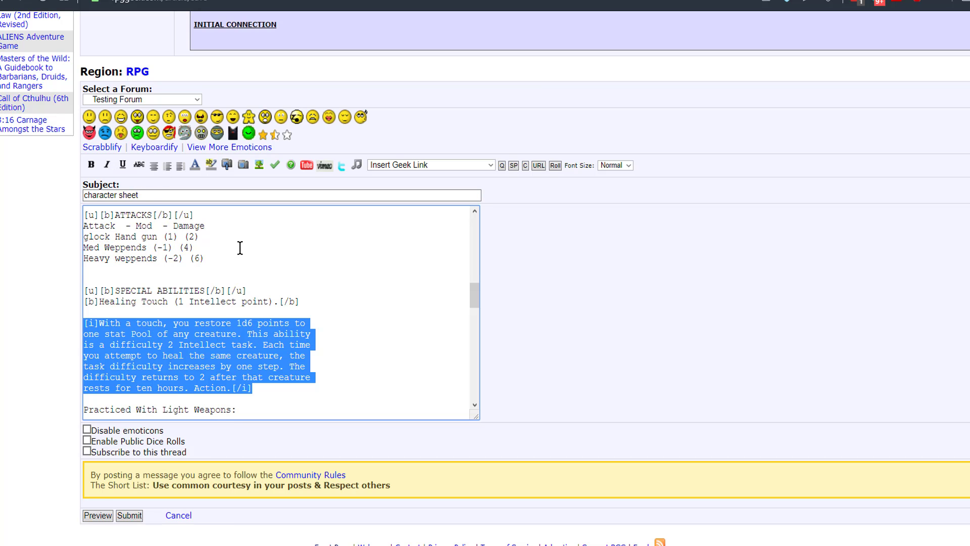
Make the "Practiced With Light Weapons:" line bold and its description italic, and format the remaining special abilities the same way
scroll(111, 278, "down", 4)
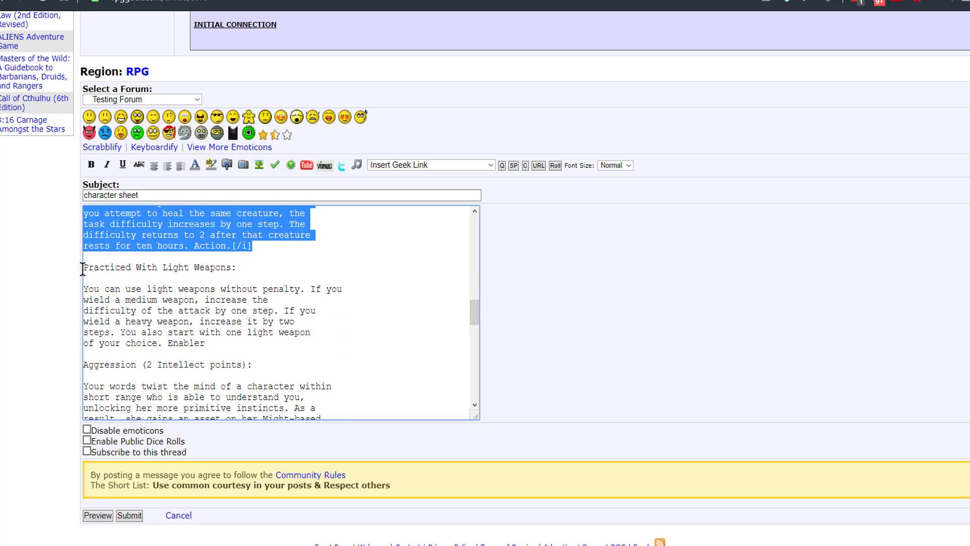
left_click_drag(85, 268, 238, 268)
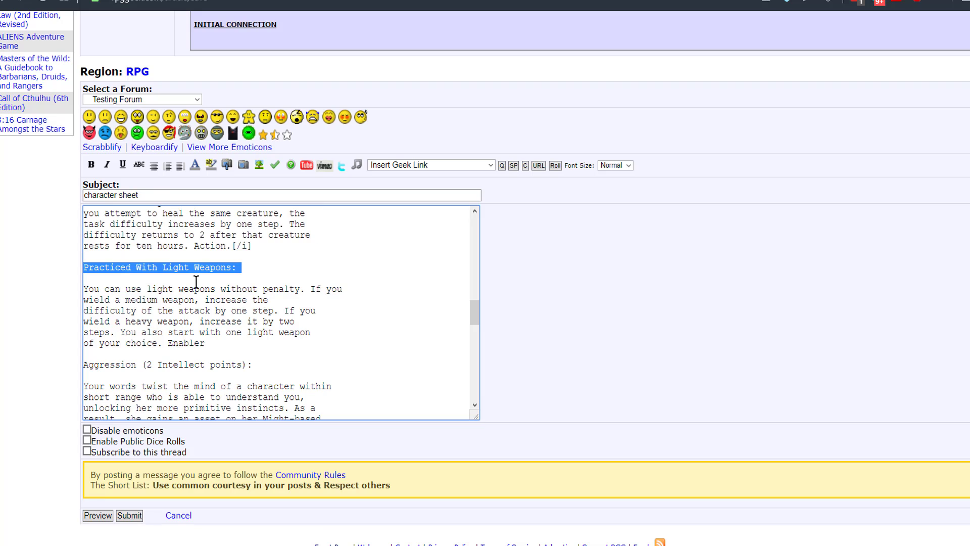
left_click(91, 165)
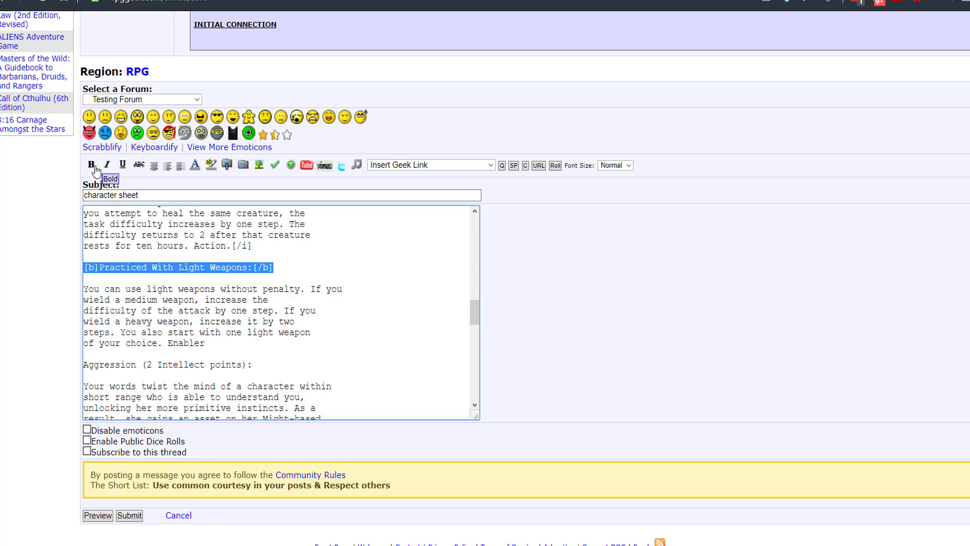
left_click_drag(83, 289, 224, 344)
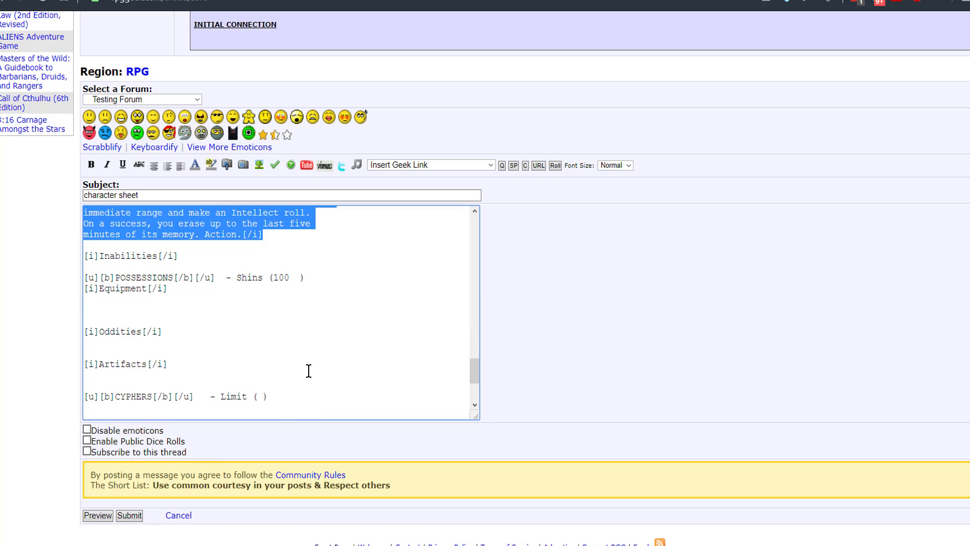
Set the CYPHERS limit to 2 and enter speaker as the type under BACKGROUND
scroll(302, 352, "down", 2)
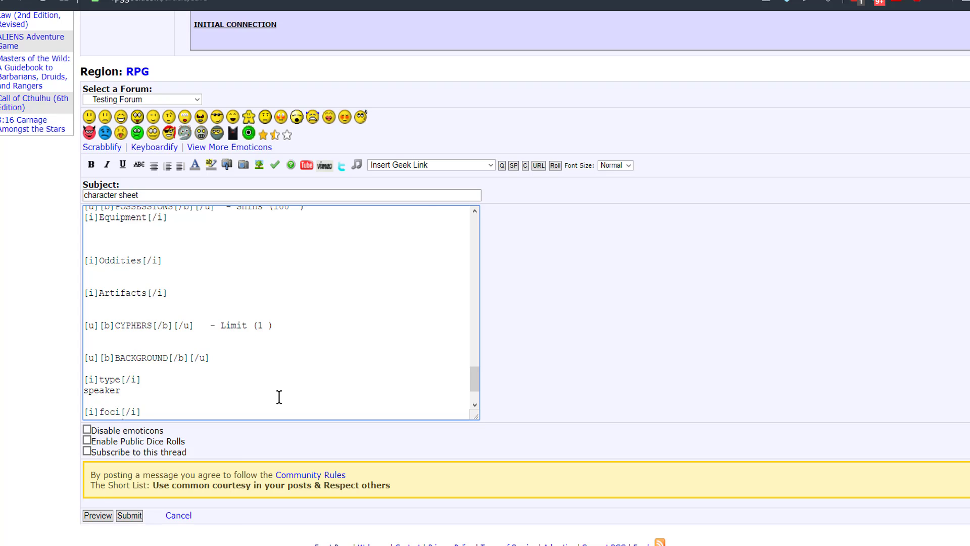
key("BackSpace")
type("2")
scroll(347, 305, "down", 1)
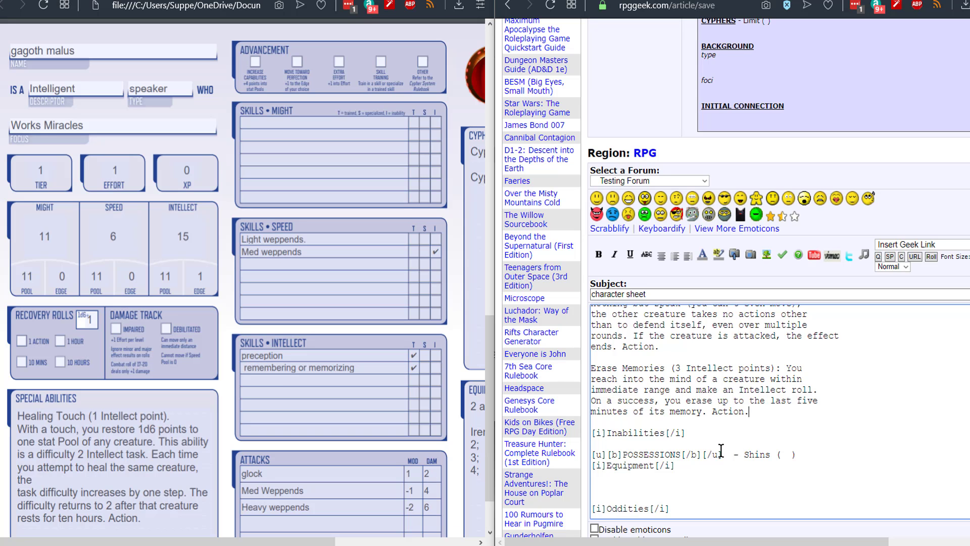
Copy the preception skill from the PDF character sheet into the first line under the SKILLS heading of the post
scroll(721, 450, "up", 3)
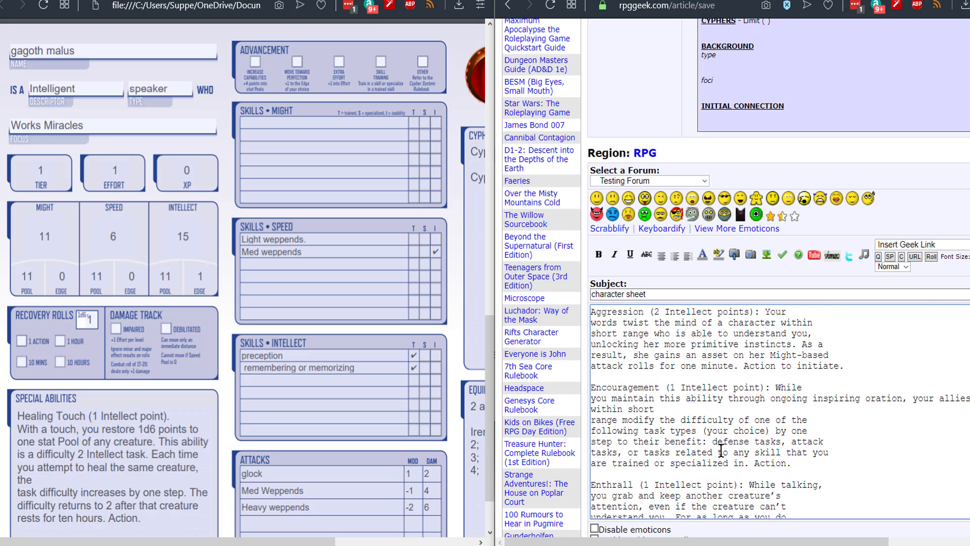
scroll(721, 450, "up", 10)
scroll(721, 450, "up", 5)
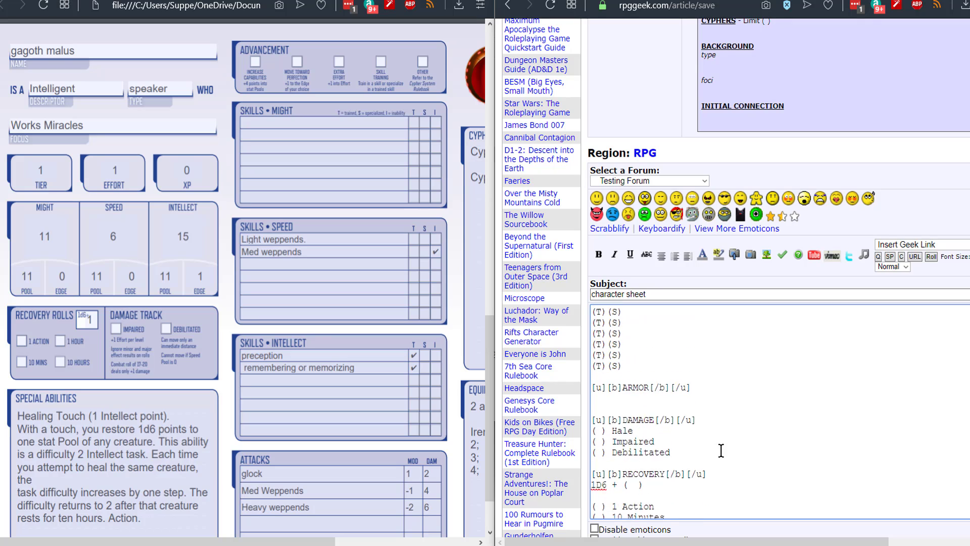
scroll(693, 448, "down", 1)
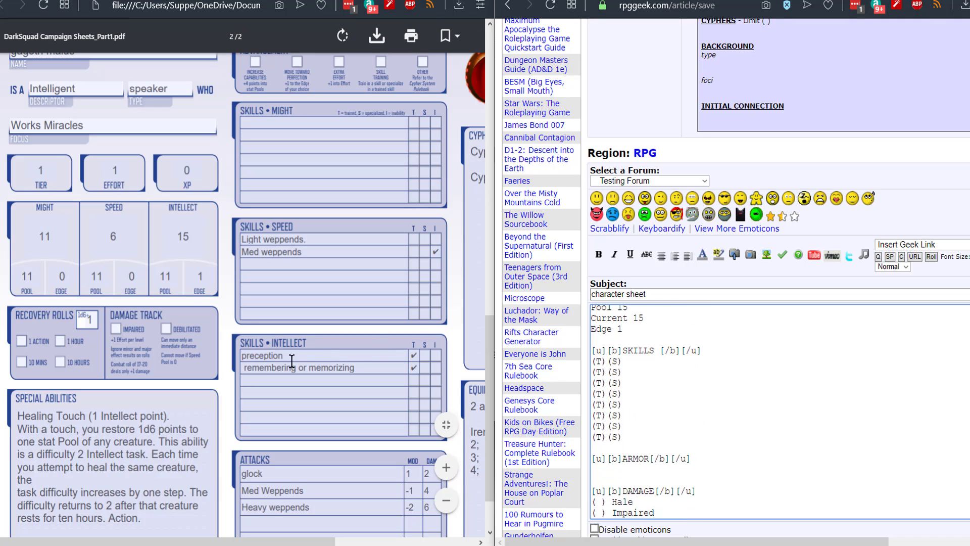
left_click(242, 357)
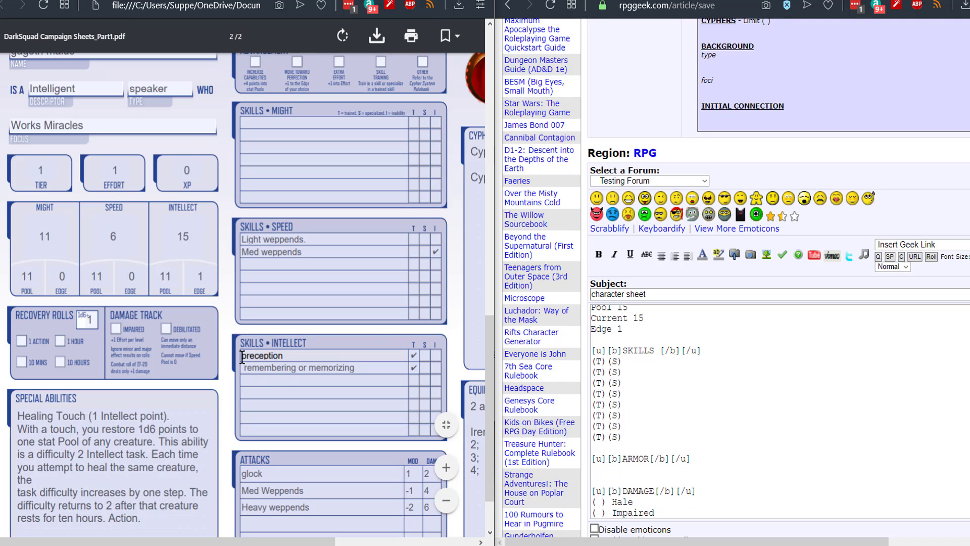
double_click(282, 356)
right_click(279, 357)
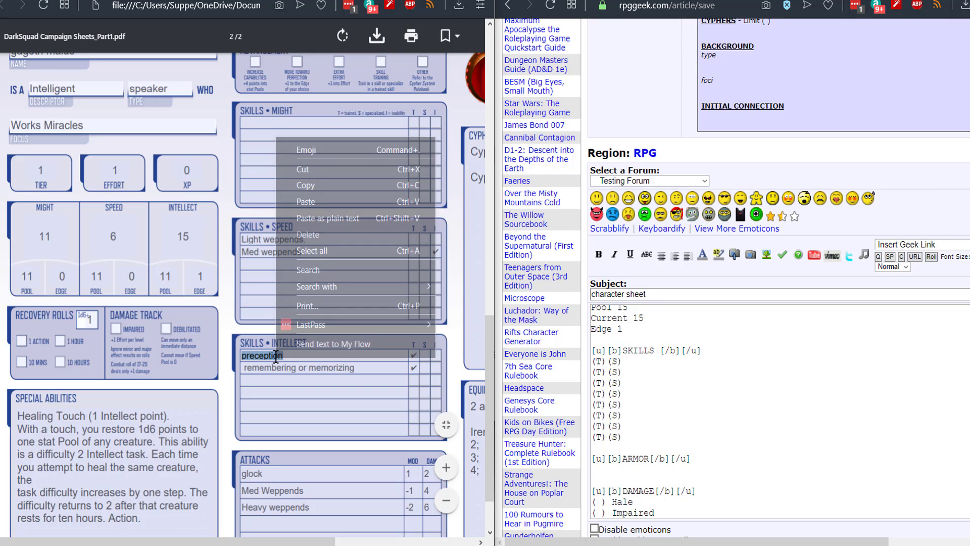
left_click(320, 187)
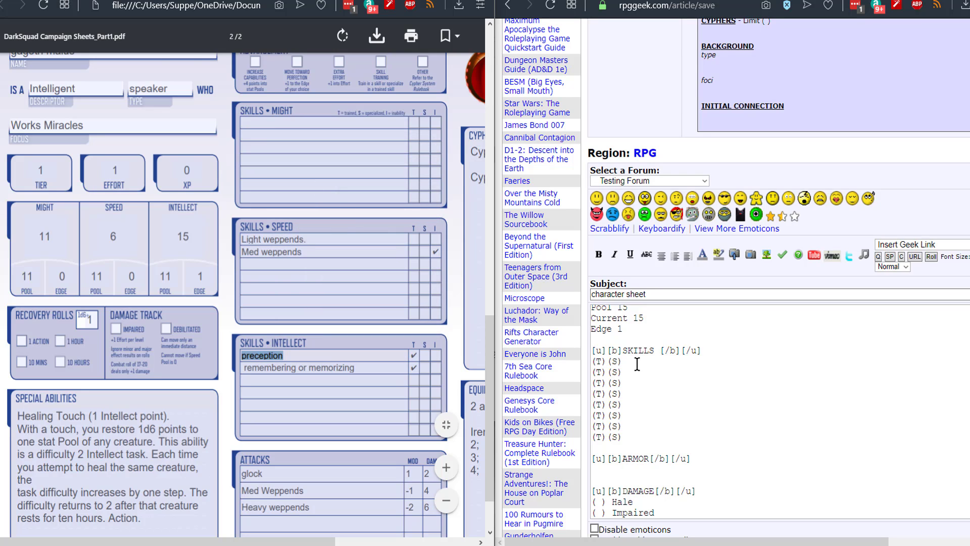
left_click(638, 363)
right_click(637, 363)
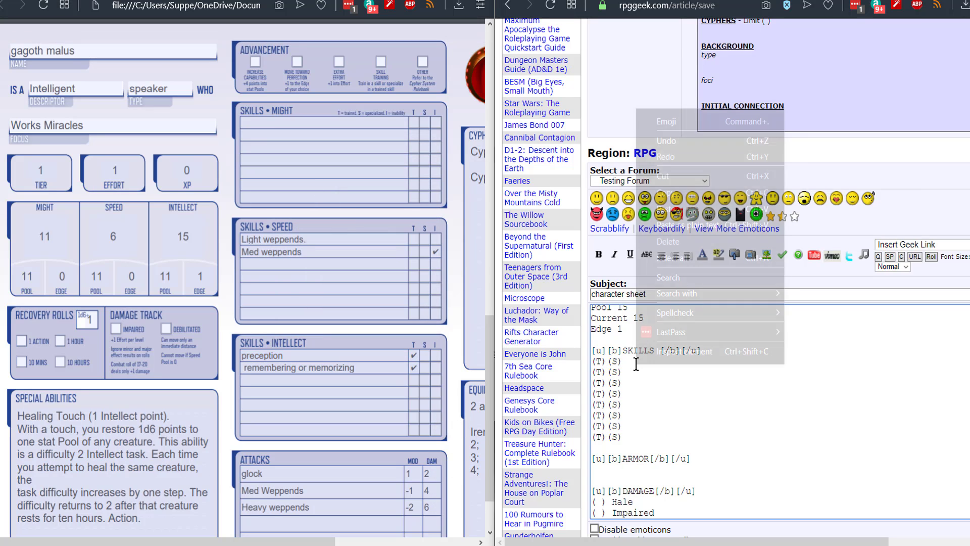
left_click(685, 215)
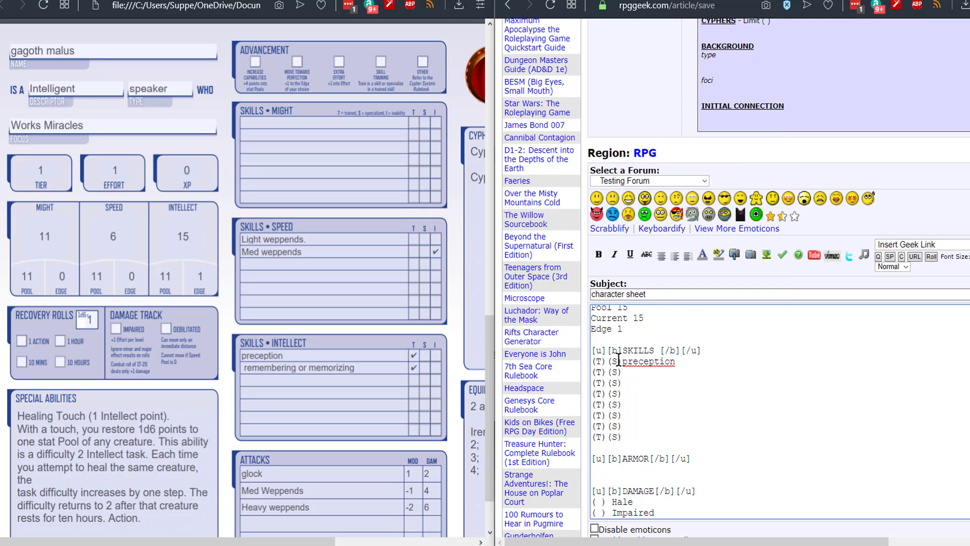
Leave only (T) before preception, and fill the next two skill lines with "(T) remembering or memorizing" and "Light weppends."
left_click(620, 361)
key("BackSpace")
key("BackSpace")
key("BackSpace")
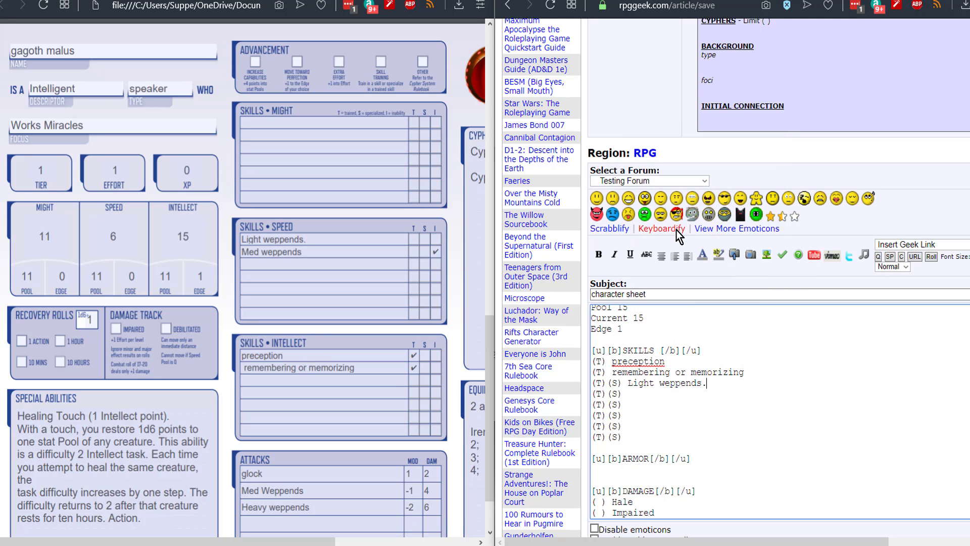
Replace the (T)(S) markers before Light weppends. with (P)
left_click_drag(622, 383, 605, 384)
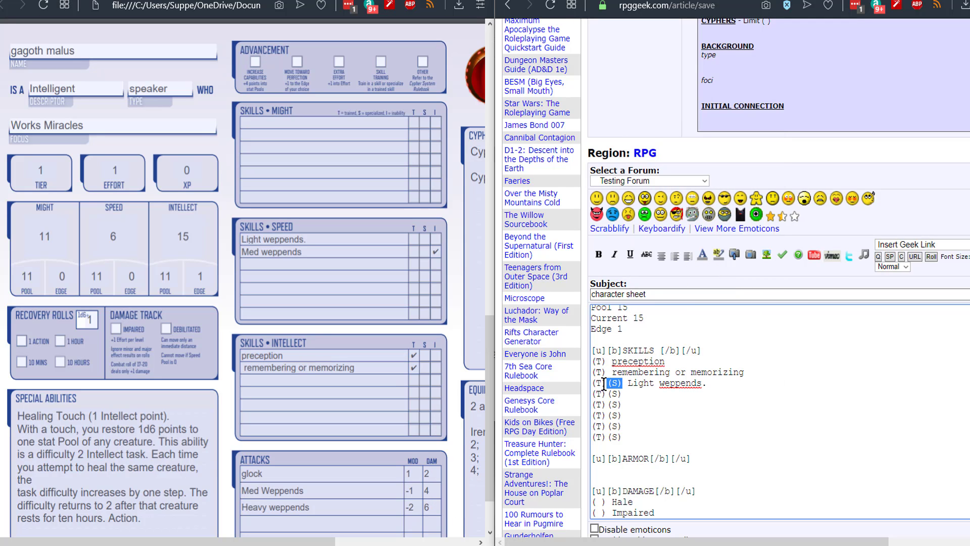
key("BackSpace")
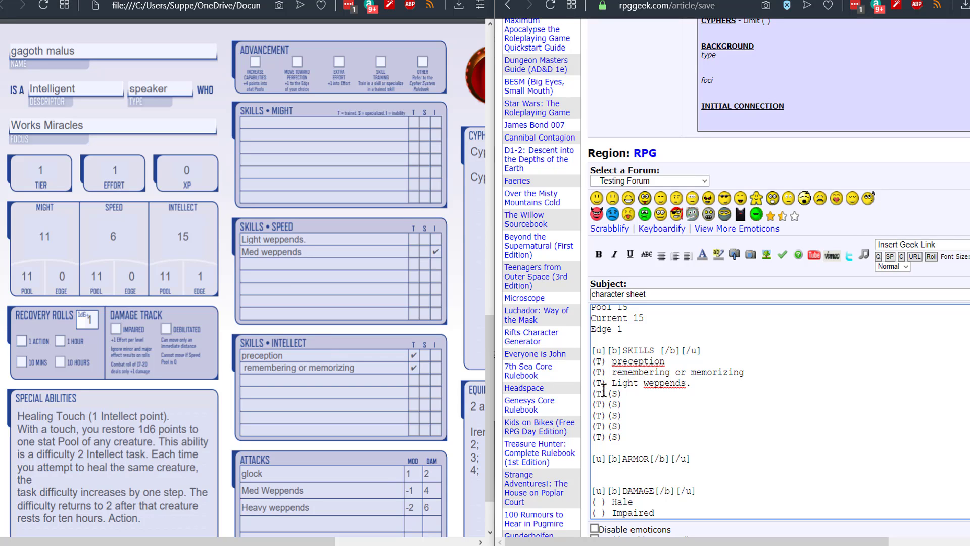
key("Left")
key("Left")
key("BackSpace")
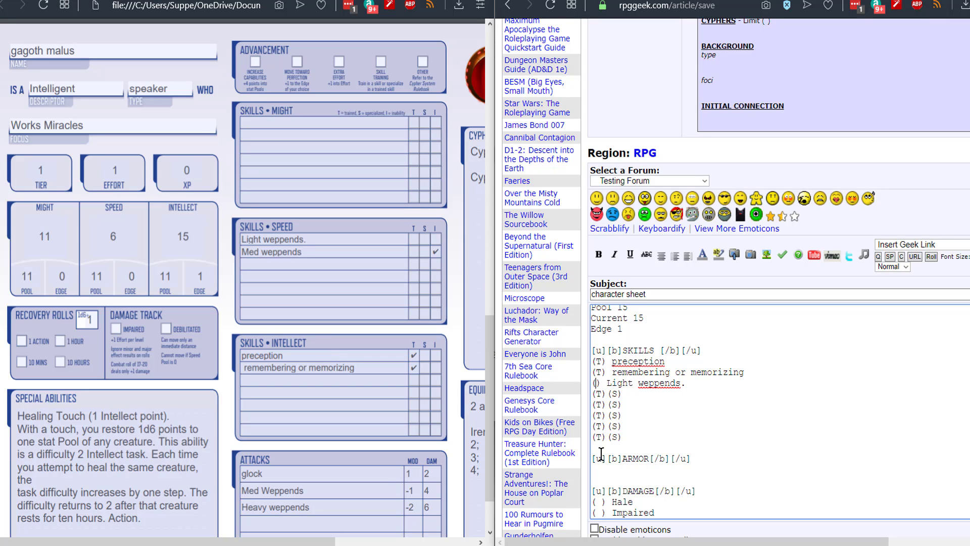
type("P")
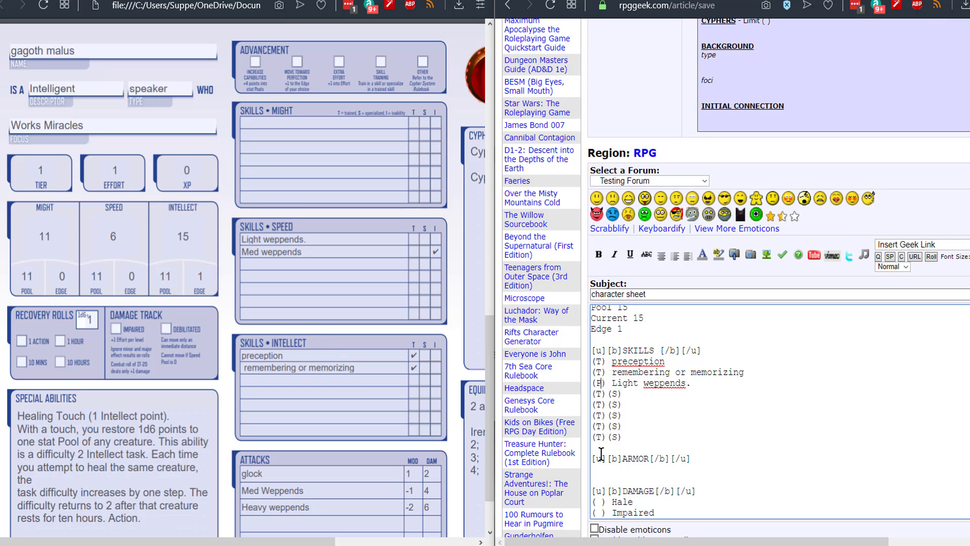
left_click(698, 387)
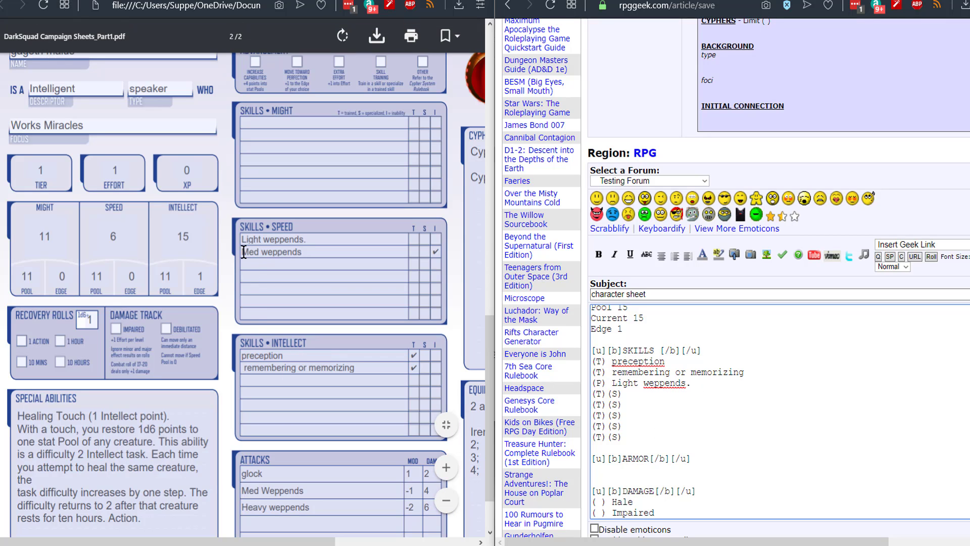
Copy Med weppends from the PDF's speed skills into the fourth skill line and mark it (I)
left_click(289, 251)
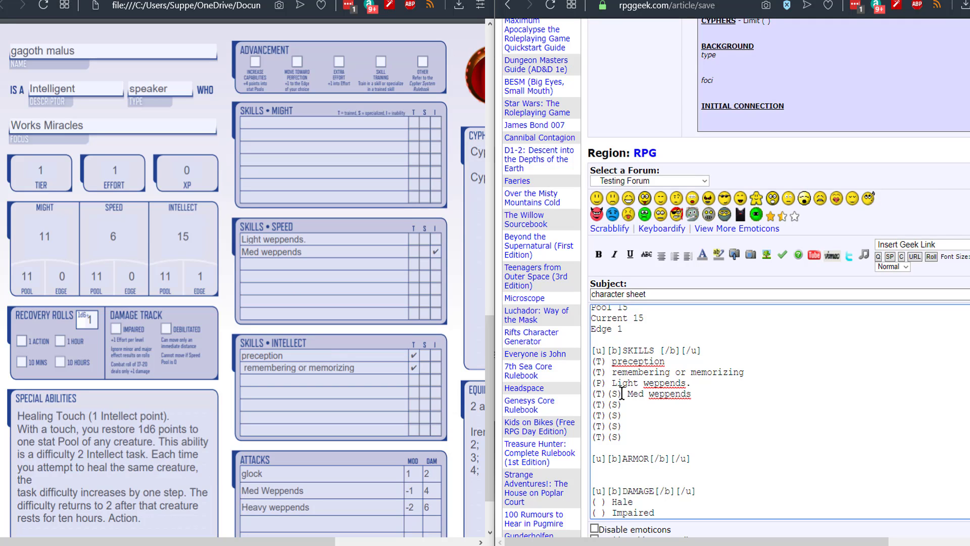
left_click_drag(622, 393, 608, 394)
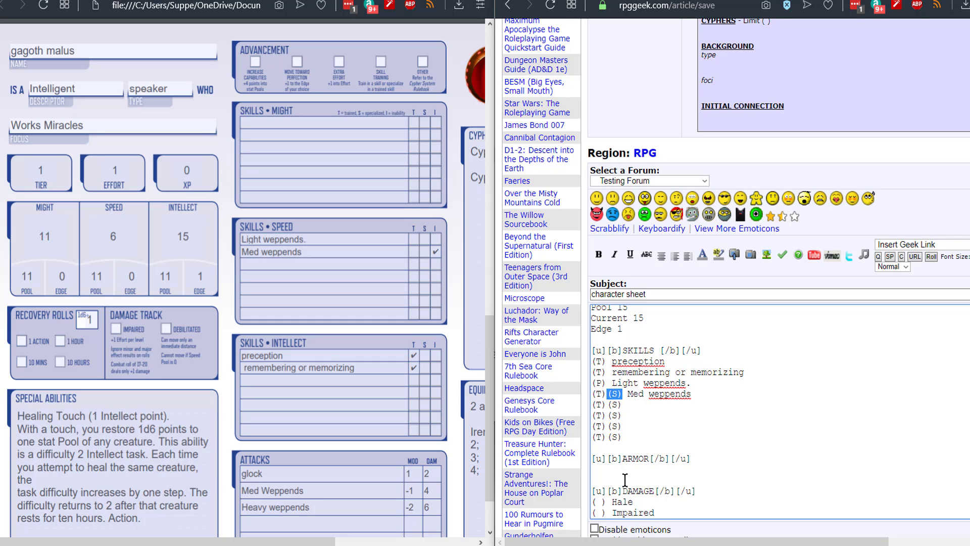
key("BackSpace")
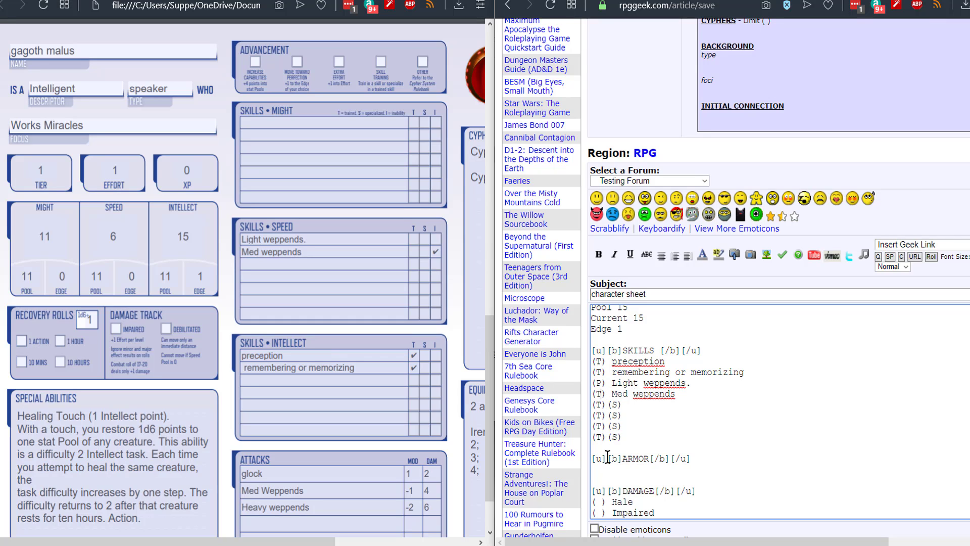
key("BackSpace")
key("BackSpace")
type("I)")
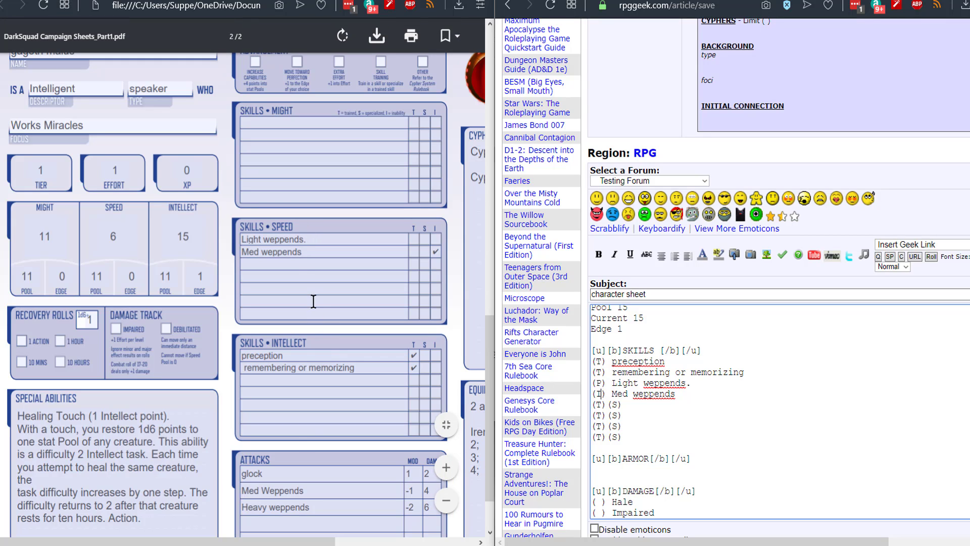
Enter "2 Armor, Kevlar vest." on a new line beneath the ARMOR heading
scroll(735, 384, "down", 3)
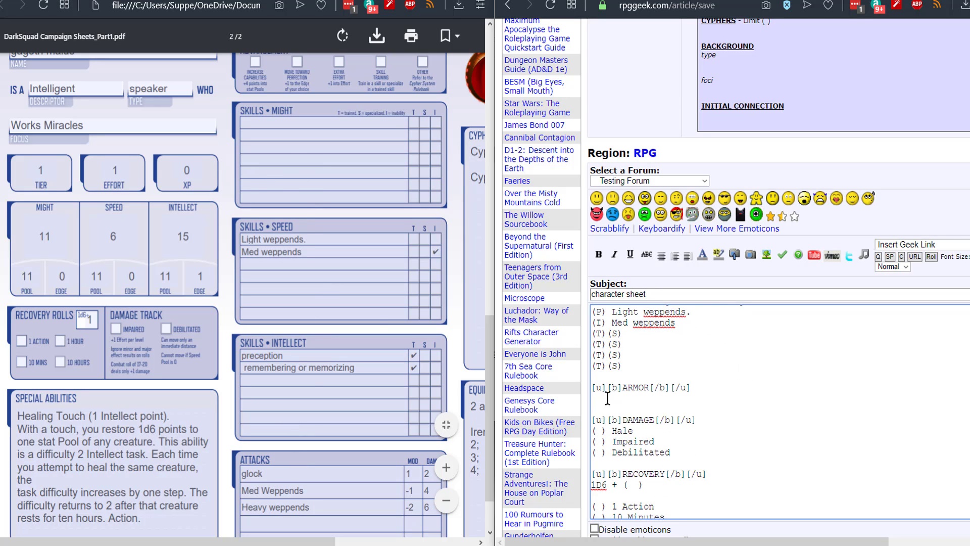
mouse_move(278, 543)
left_mouse_down()
mouse_move(389, 543)
mouse_move(253, 539)
mouse_move(297, 541)
left_mouse_up()
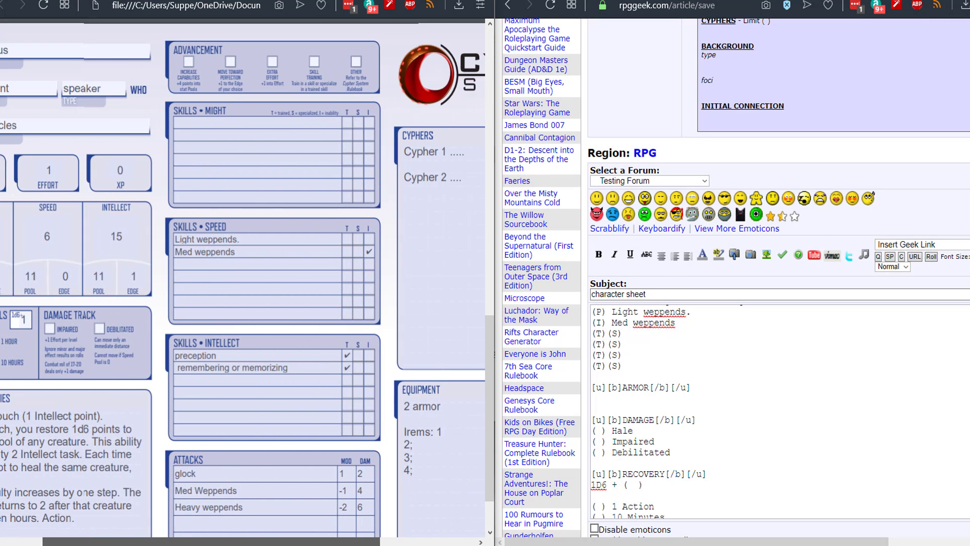
left_click(692, 391)
key("Return")
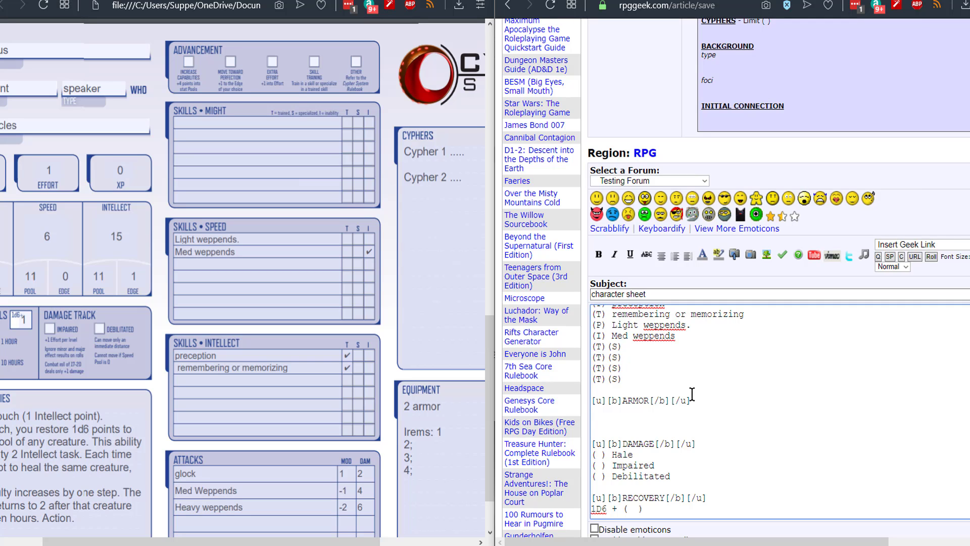
type("2 arm")
type("mor")
type("Kevlarvest")
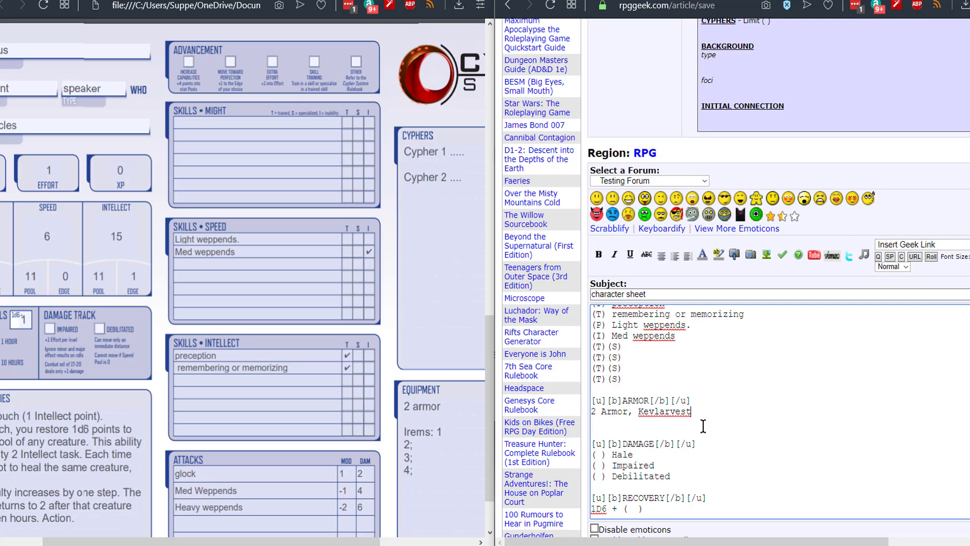
left_click(670, 413)
Fill in the RECOVERY bonus from the PDF sheet as 1D6 + ( 1 )
scroll(293, 332, "up", 2)
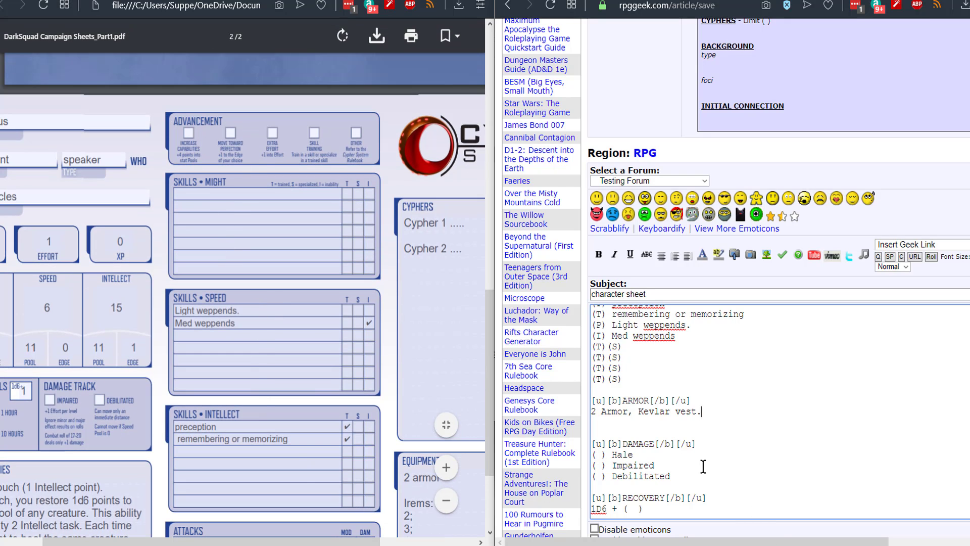
scroll(703, 465, "down", 2)
scroll(703, 467, "down", 2)
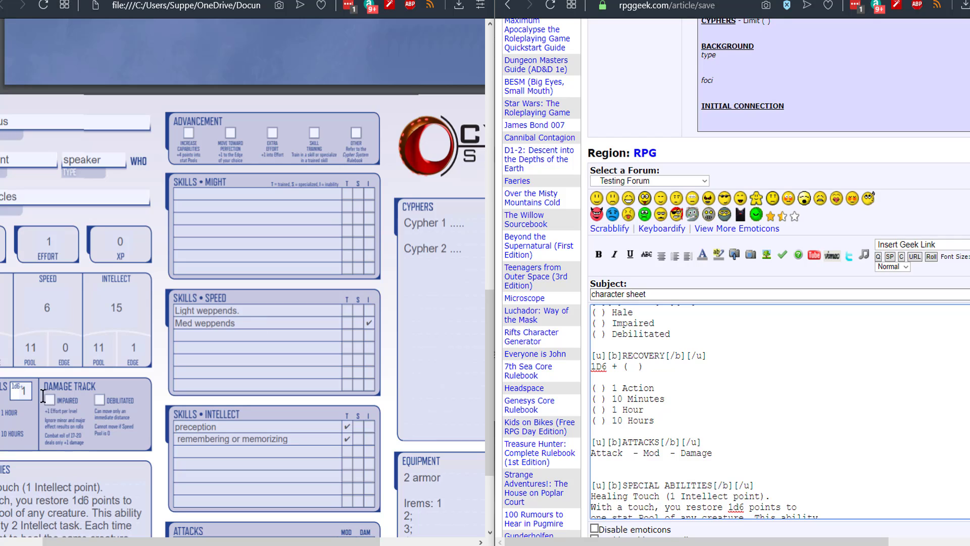
left_click_drag(182, 542, 109, 541)
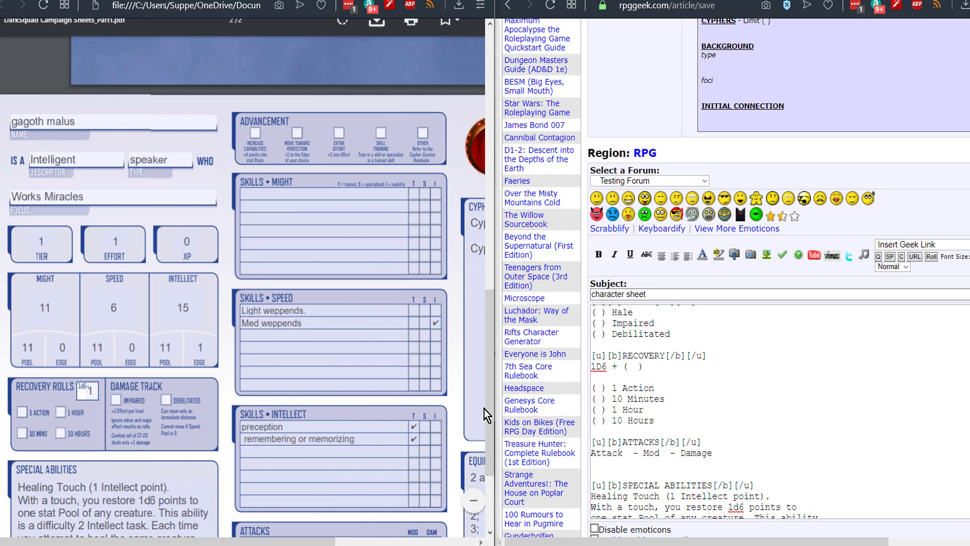
left_click(633, 369)
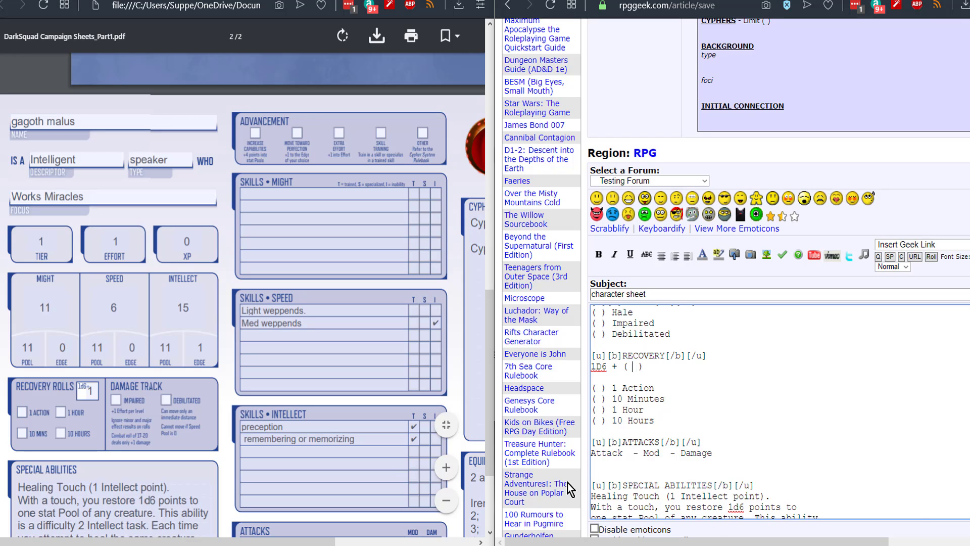
mouse_move(568, 483)
type("1")
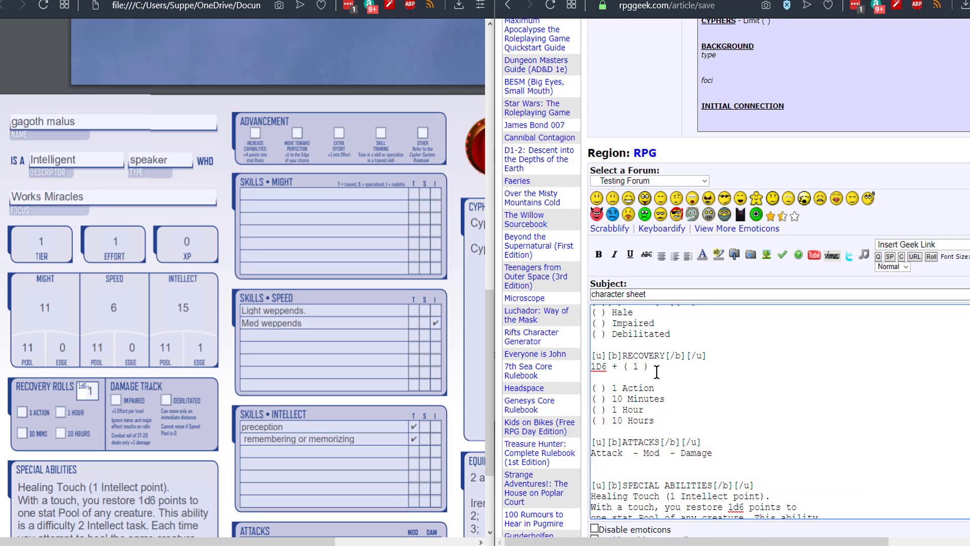
Copy the glock attack from the PDF sheet onto a new line beneath the ATTACKS column labels
scroll(635, 386, "down", 2)
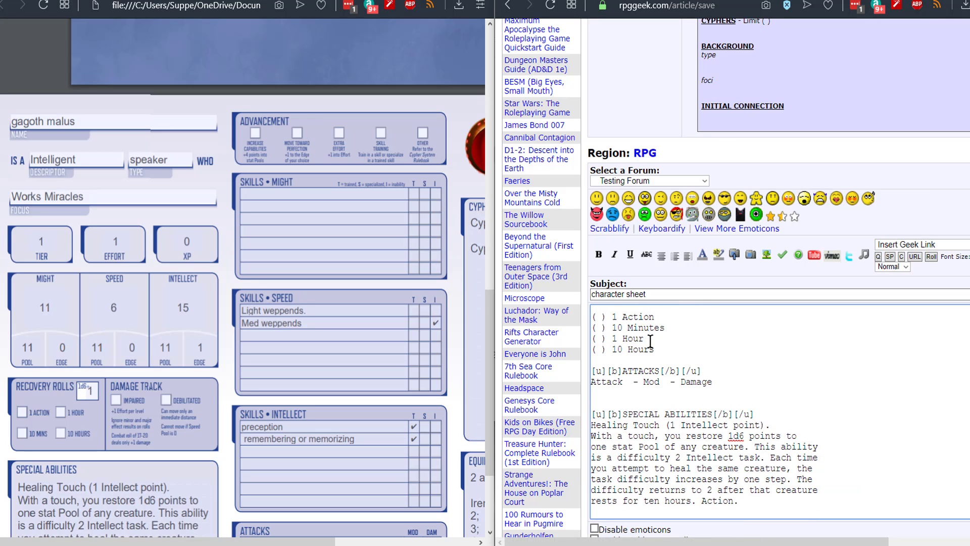
scroll(639, 323, "up", 2)
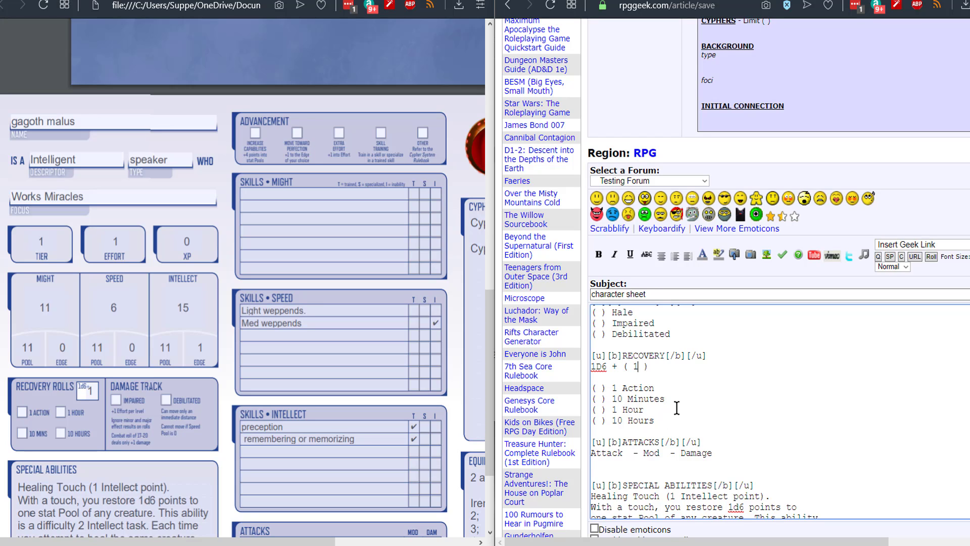
scroll(676, 407, "down", 2)
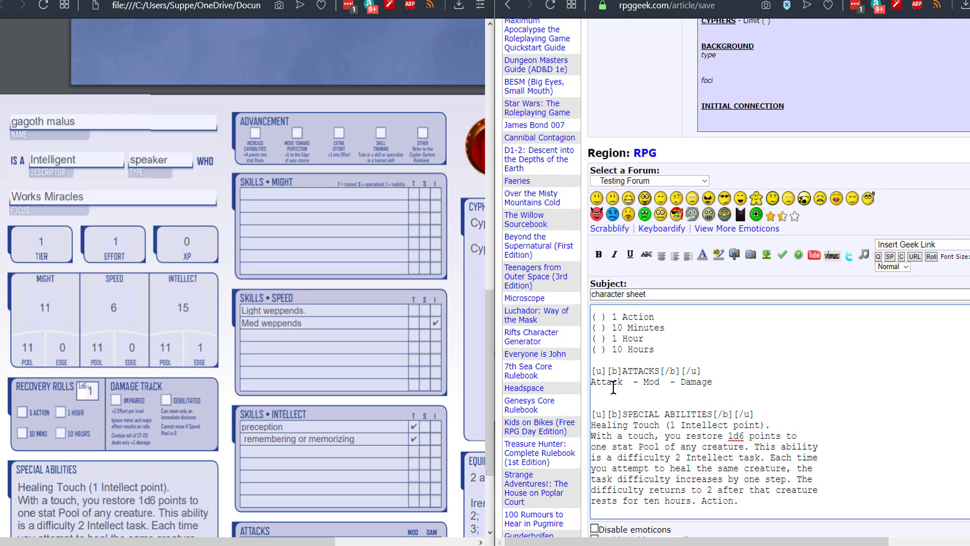
left_click(719, 381)
key("Return")
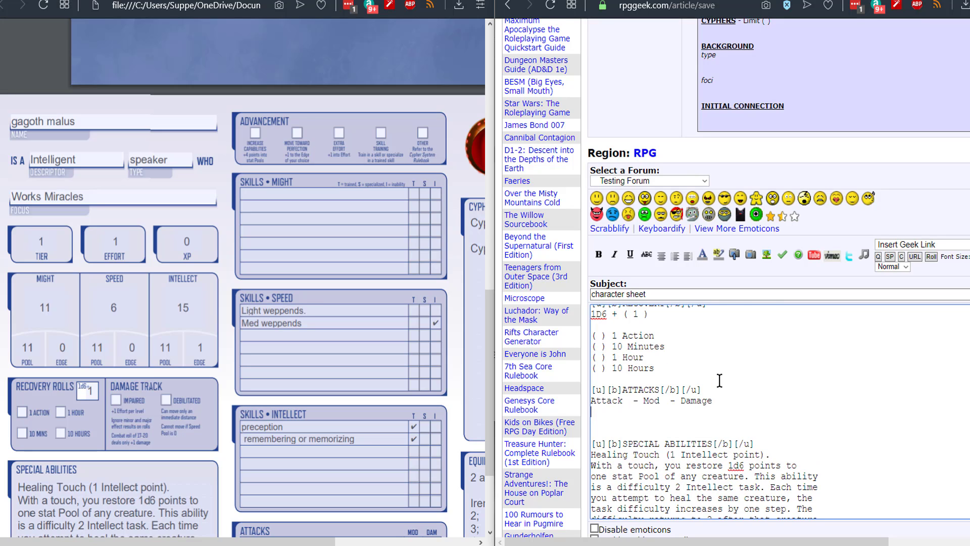
scroll(280, 429, "down", 3)
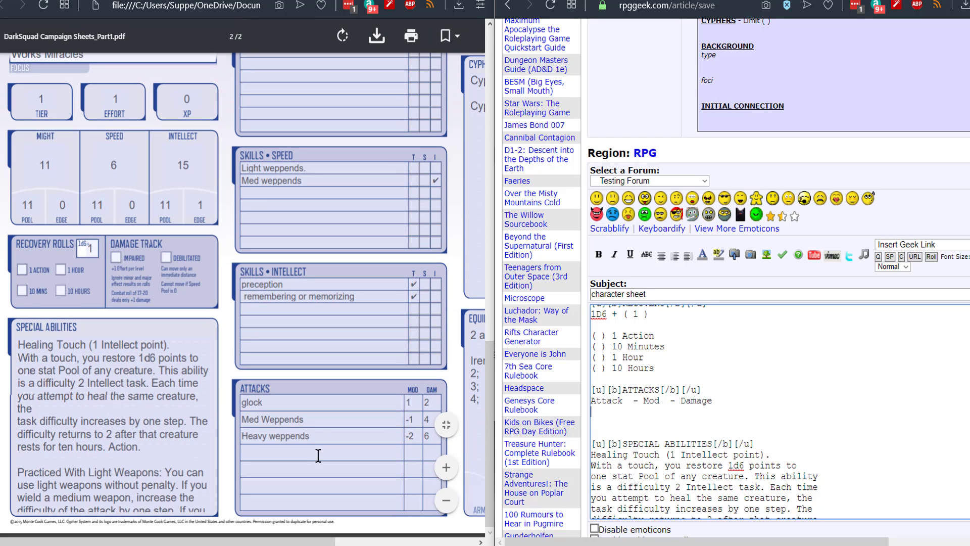
left_click_drag(241, 402, 262, 403)
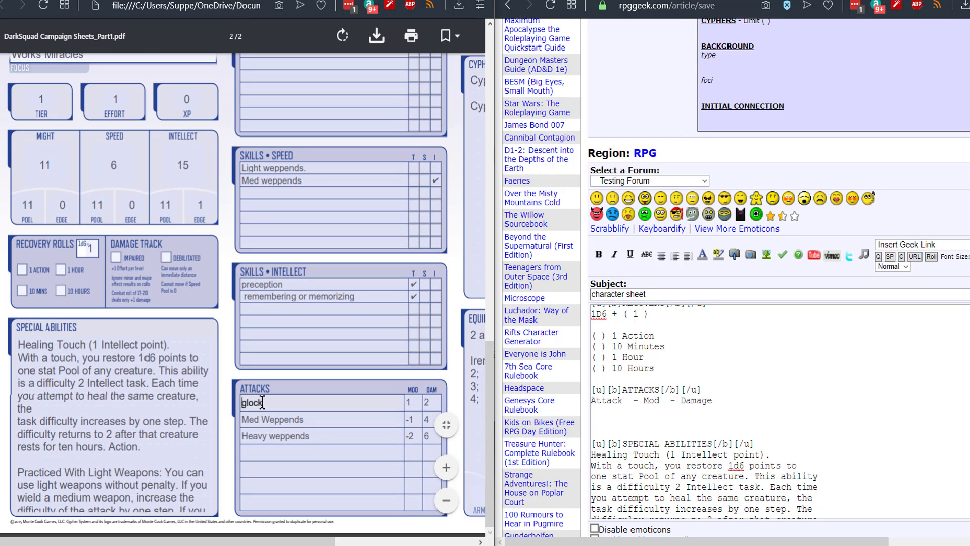
key("ctrl+c")
left_click(644, 414)
key("ctrl+v")
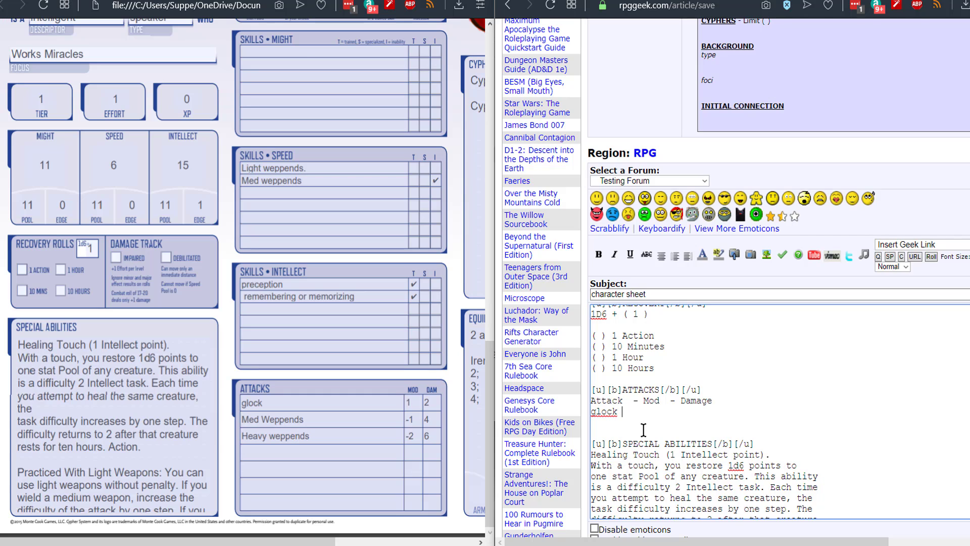
Complete the glock line with "Hand gun", mod 1 and damage 2, and start a new line below it
type("Hand gun 1")
type("2")
key("Return")
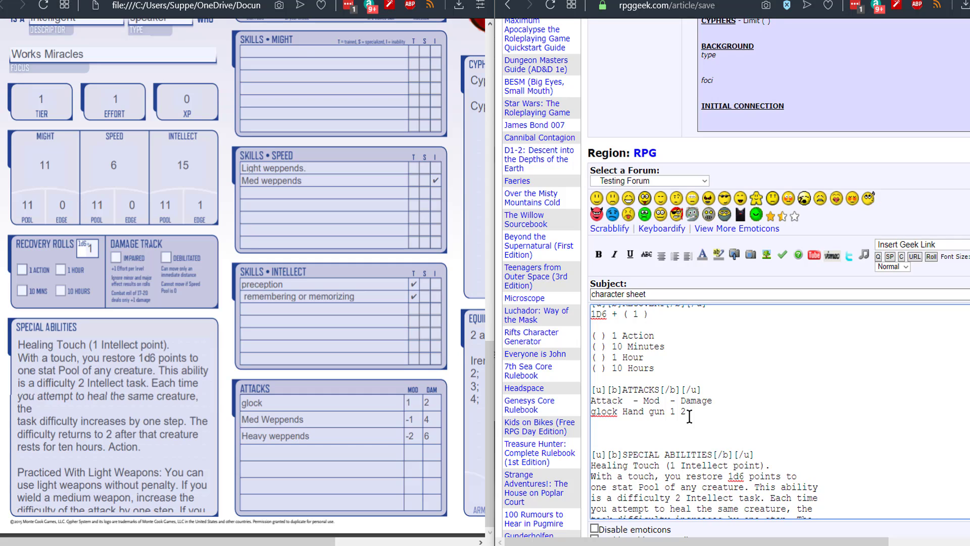
Copy the Med Weppends attack name from the PDF sheet onto the line below the glock attack
left_click(243, 419)
left_click_drag(243, 419, 307, 419)
right_click(289, 420)
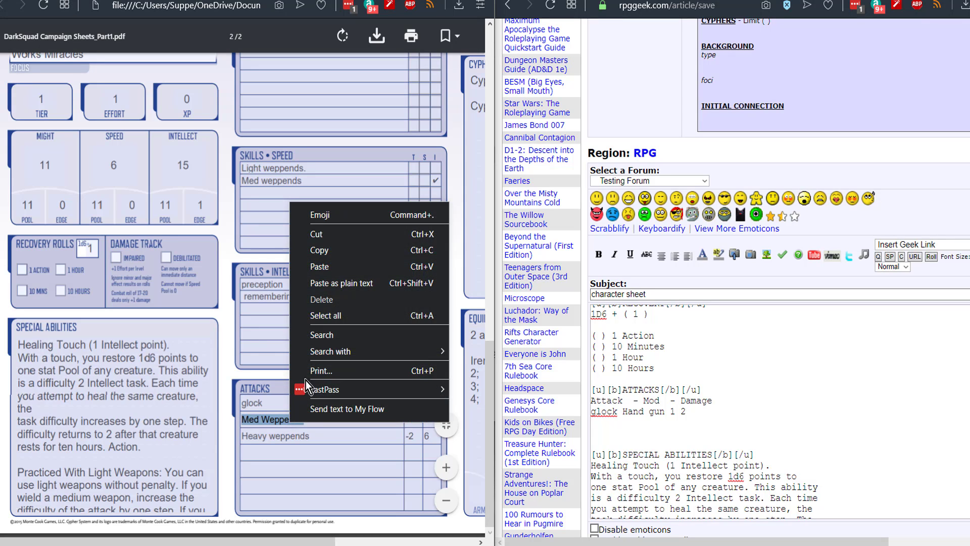
left_click(353, 254)
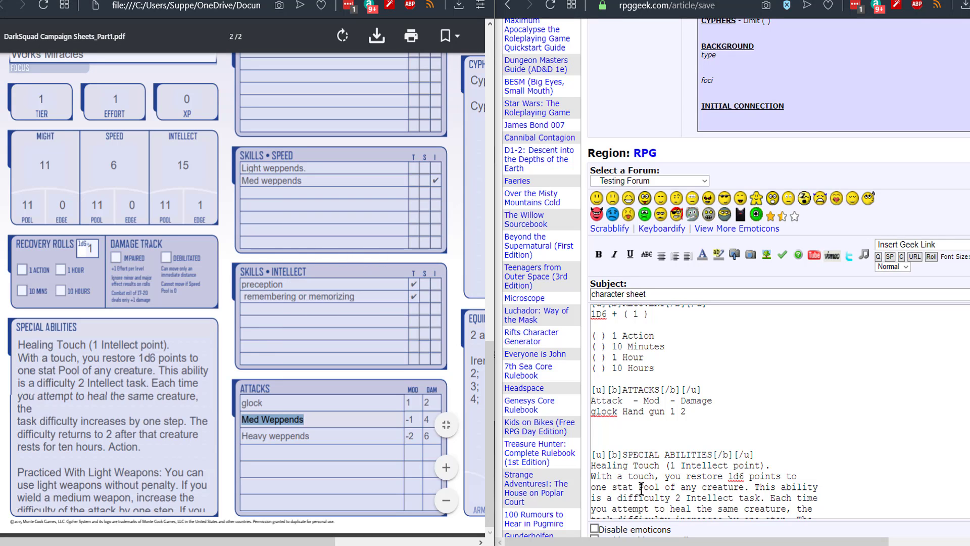
right_click(606, 427)
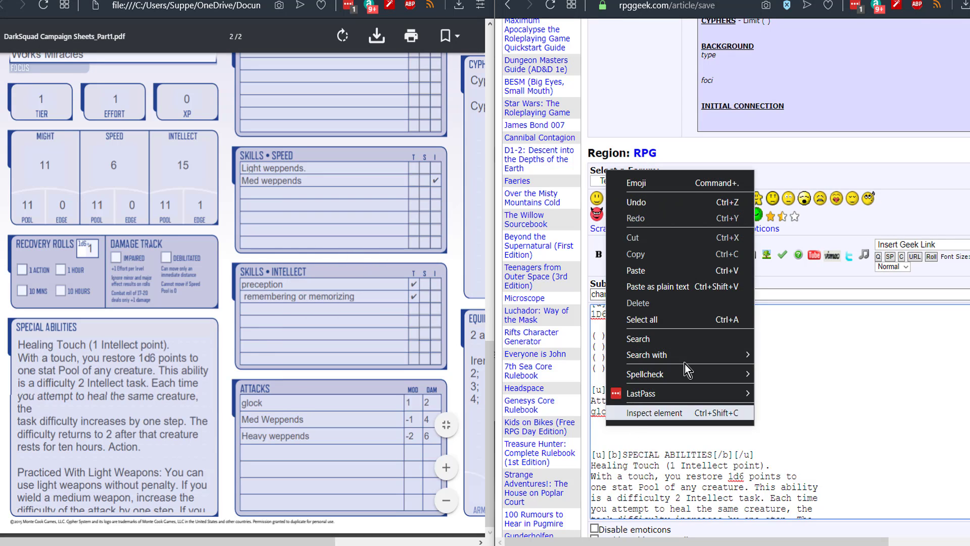
left_click(669, 273)
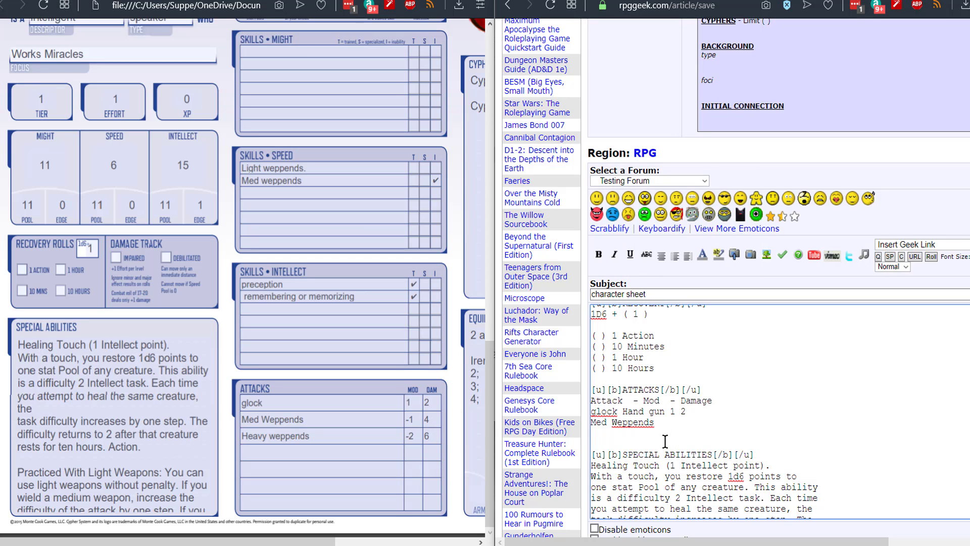
Write the attack values in parentheses: glock (1) (2), Med Weppends (-1) (4), and a new line for Heavy weppends with (-2) (6)
type("-21")
key("BackSpace")
key("BackSpace")
type("1")
left_click(660, 424)
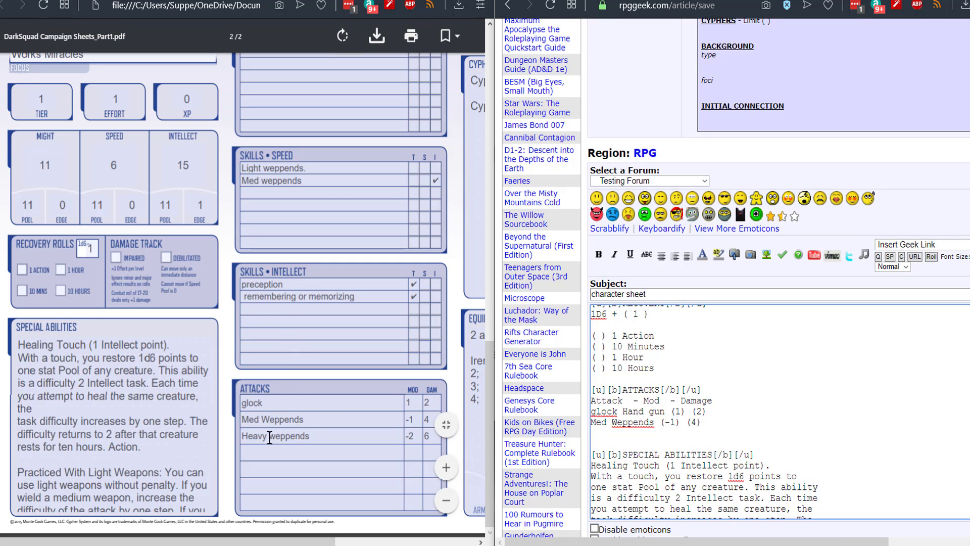
left_click(253, 436)
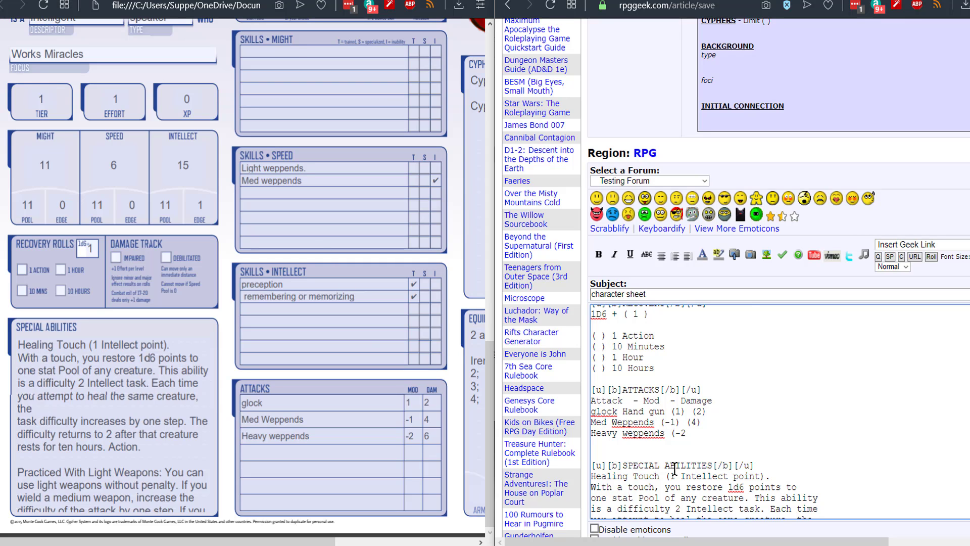
Enter 100 as the Shins amount beside the POSSESSIONS heading
scroll(674, 468, "down", 10)
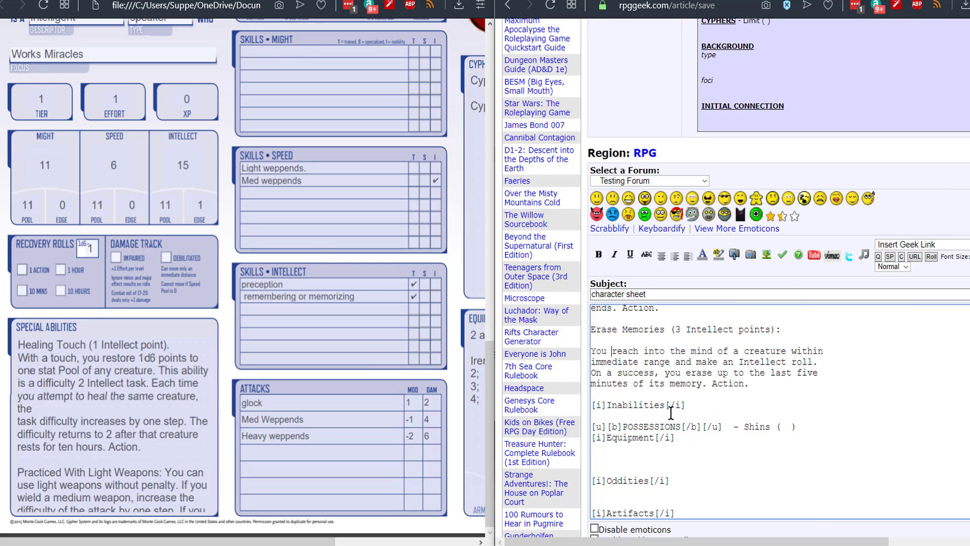
scroll(633, 416, "up", 2)
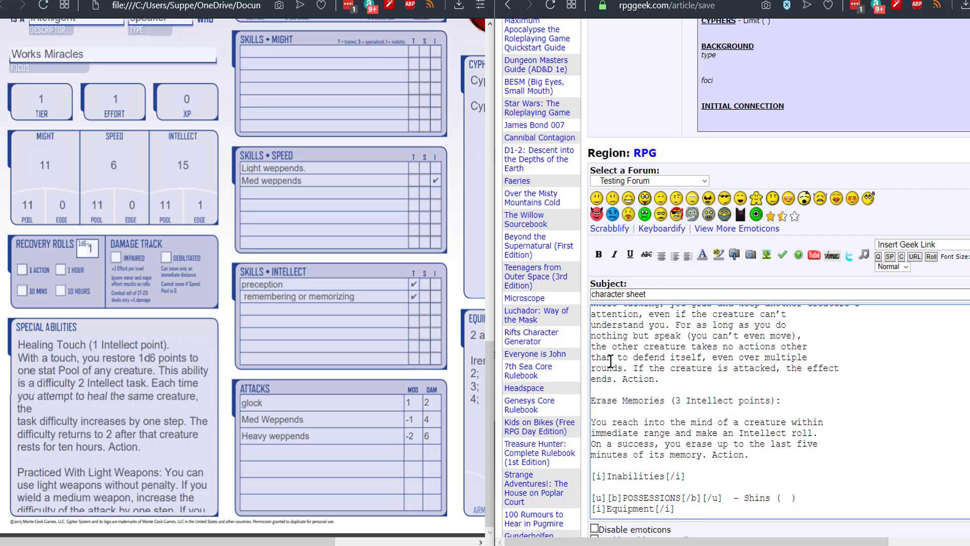
scroll(633, 416, "down", 5)
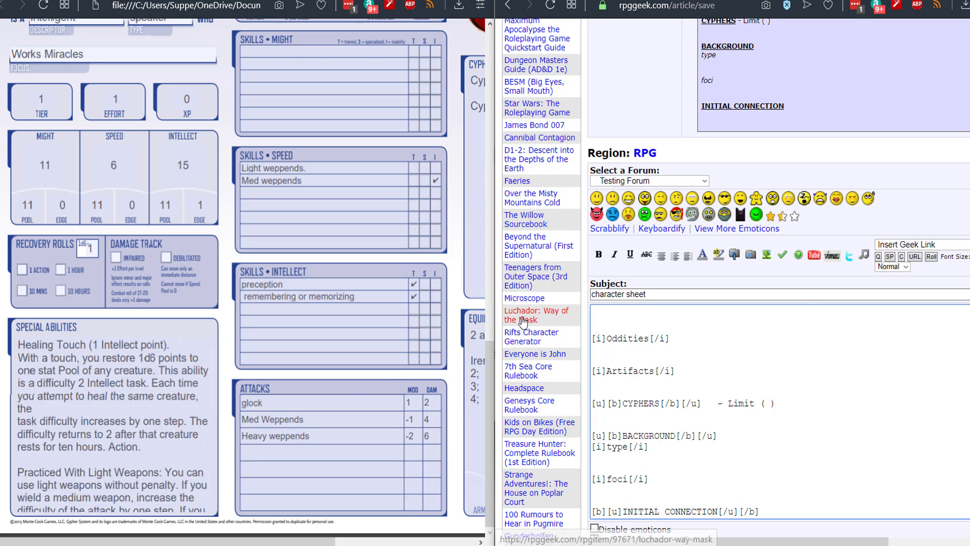
left_click(752, 449)
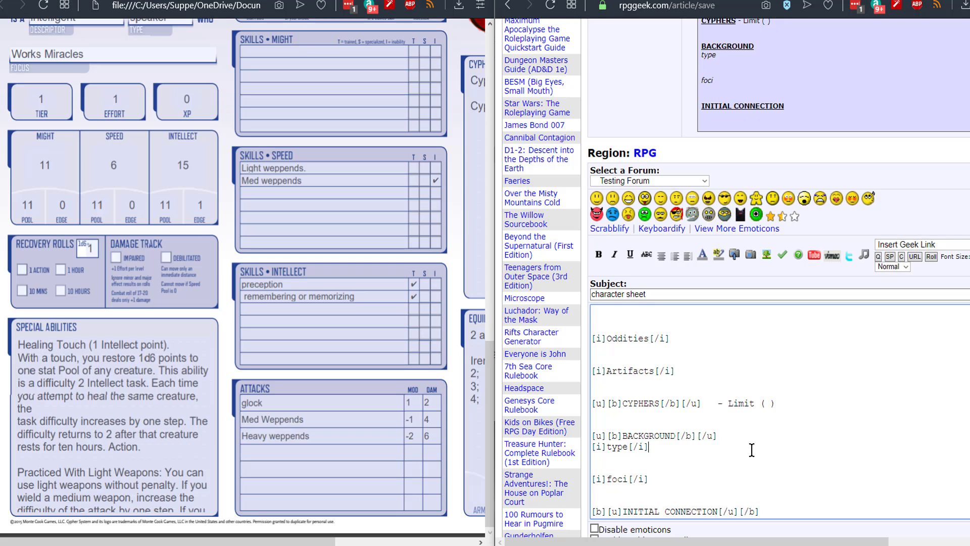
scroll(752, 450, "down", 2)
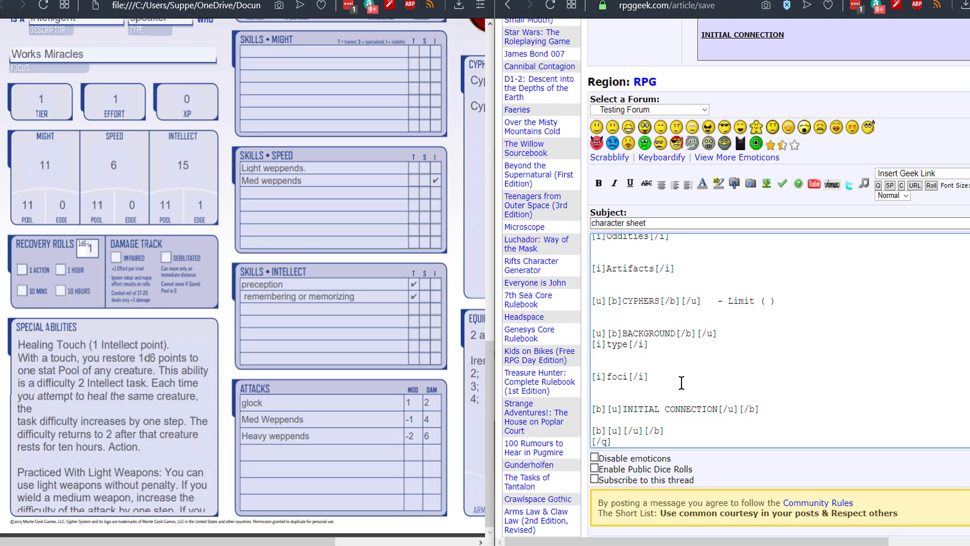
scroll(680, 380, "up", 2)
scroll(617, 324, "up", 2)
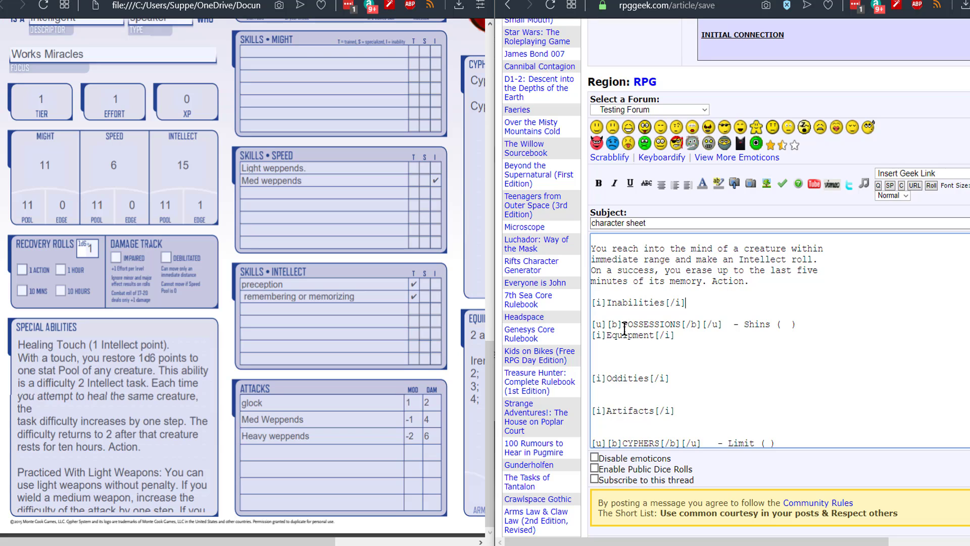
left_click(780, 325)
type("100")
Try to copy the cypher entries from the PDF sheet's CYPHERS box to the line beneath the post's CYPHERS heading
scroll(317, 386, "right", 5)
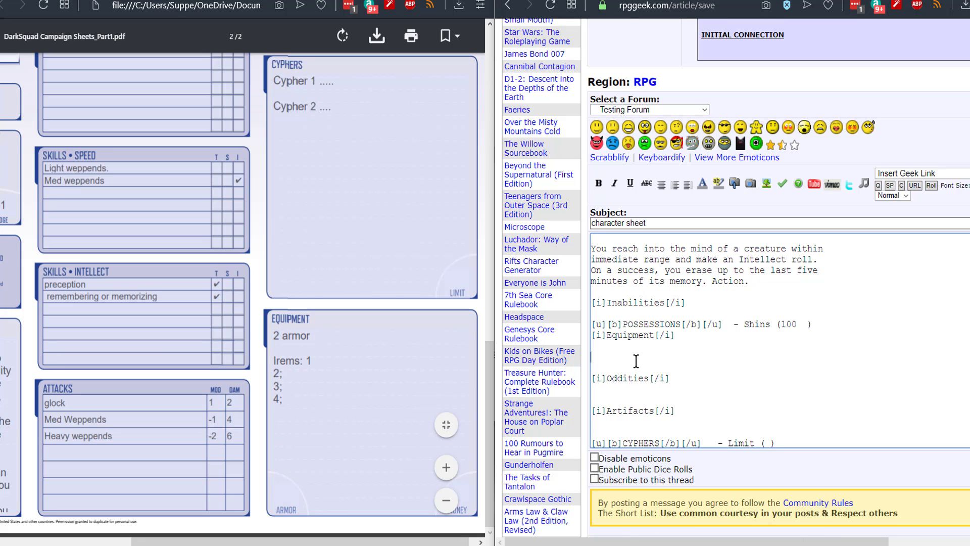
scroll(632, 344, "down", 2)
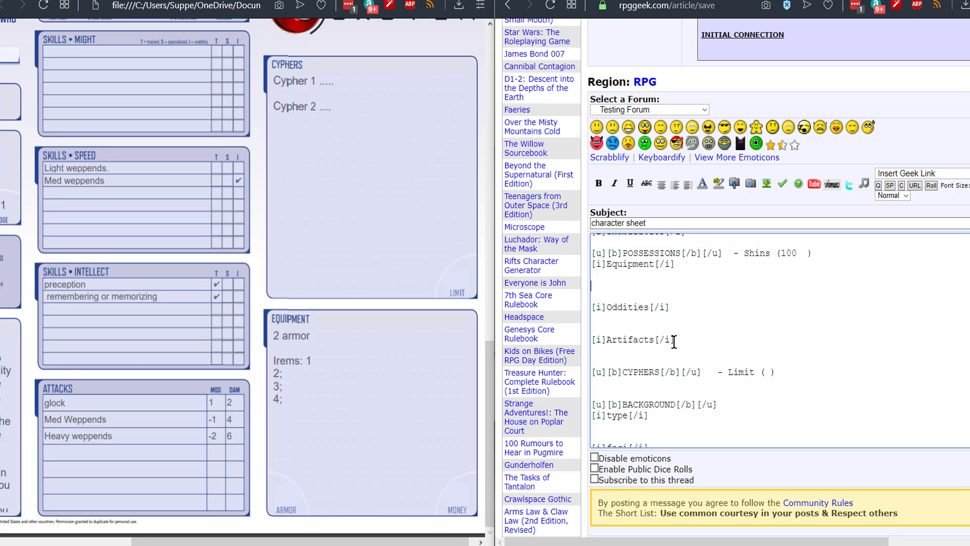
scroll(680, 338, "down", 2)
left_click(639, 321)
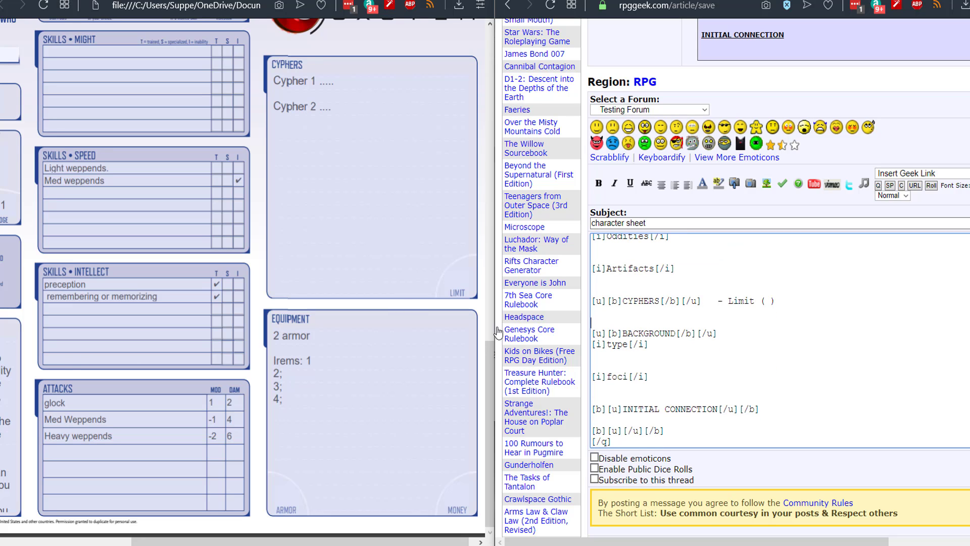
scroll(340, 275, "up", 1)
left_click(279, 156)
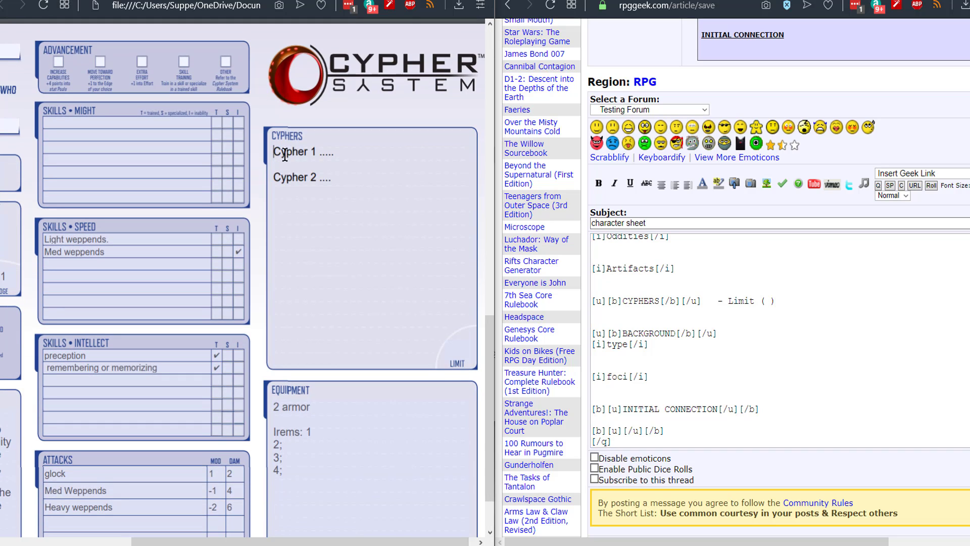
key("ctrl+a")
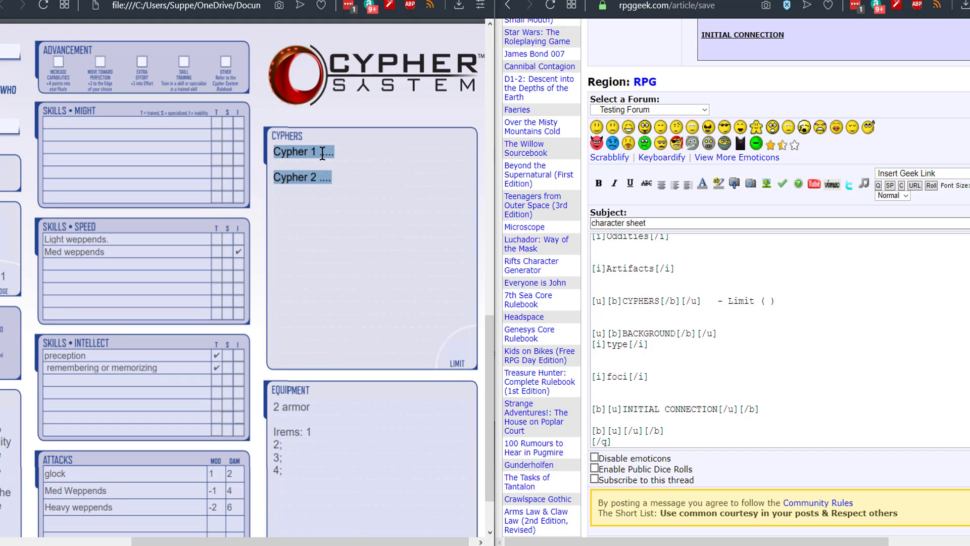
right_click(323, 154)
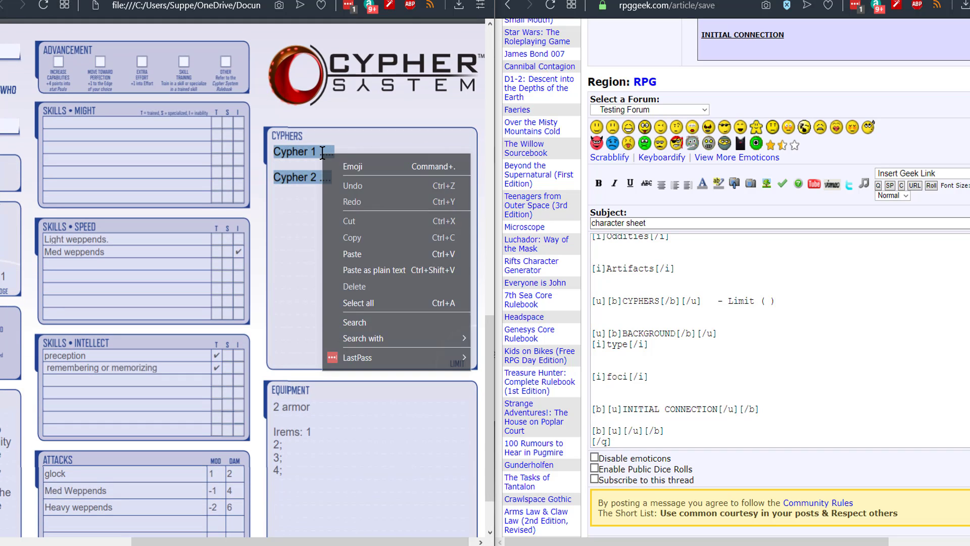
left_click(296, 145)
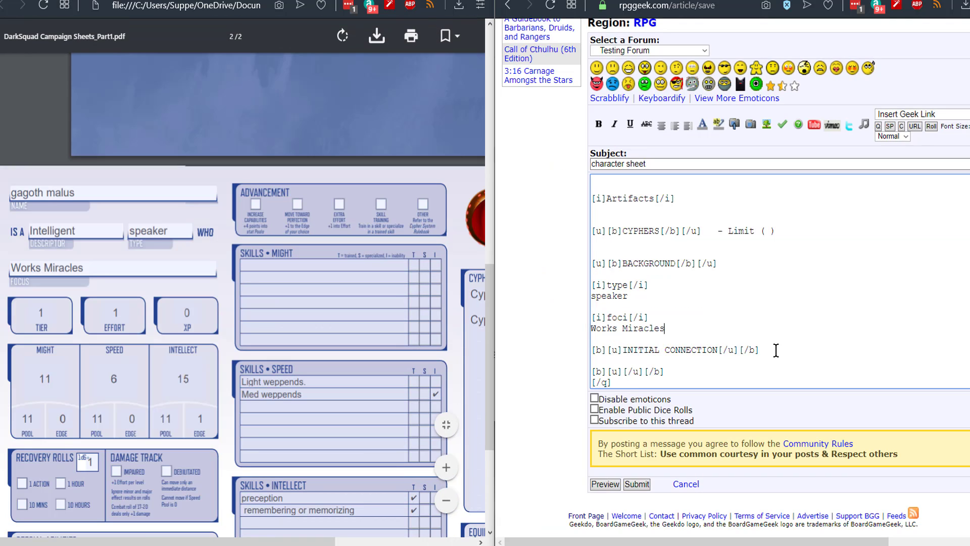
Check the draft from the INITIAL CONNECTION heading back to the recovery and attacks sections, and preview the post
left_click(776, 351)
scroll(226, 302, "down", 4)
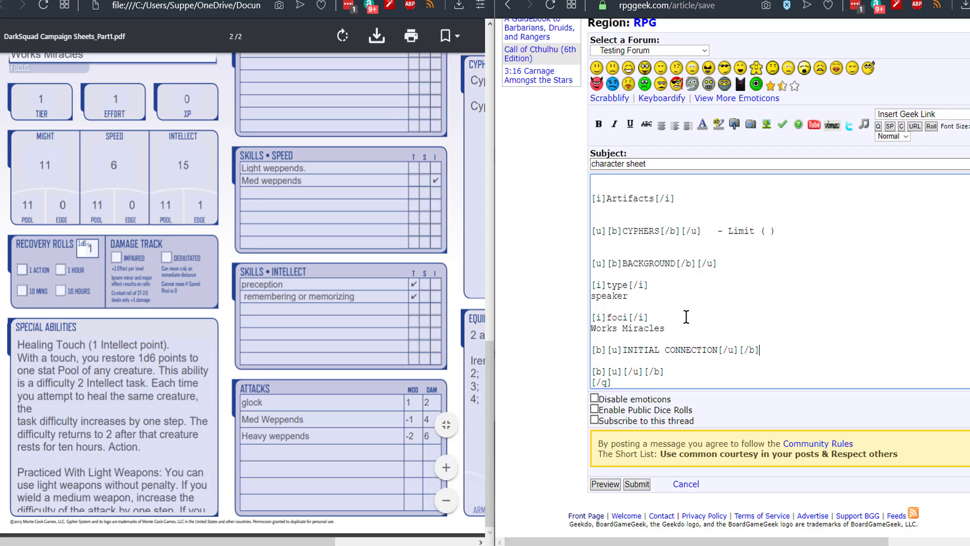
scroll(687, 317, "up", 12)
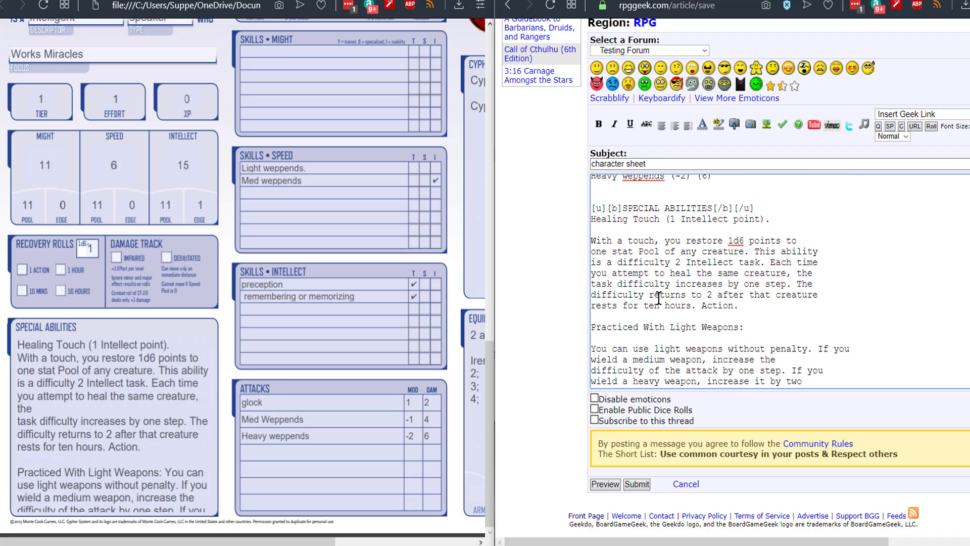
scroll(659, 298, "up", 3)
scroll(209, 191, "up", 4)
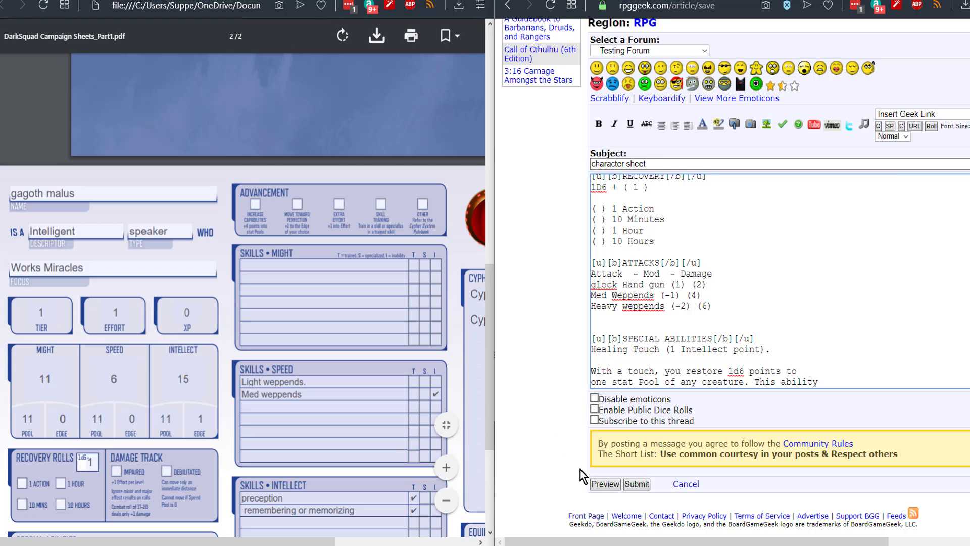
left_click(605, 484)
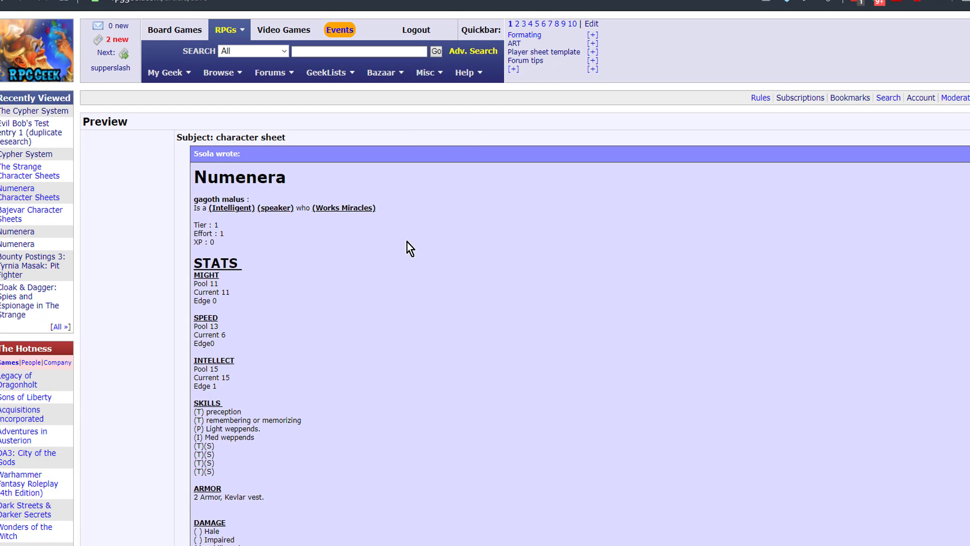
Examine how the previewed post renders the attacks, special abilities, possessions, cyphers and background sections
scroll(408, 253, "down", 15)
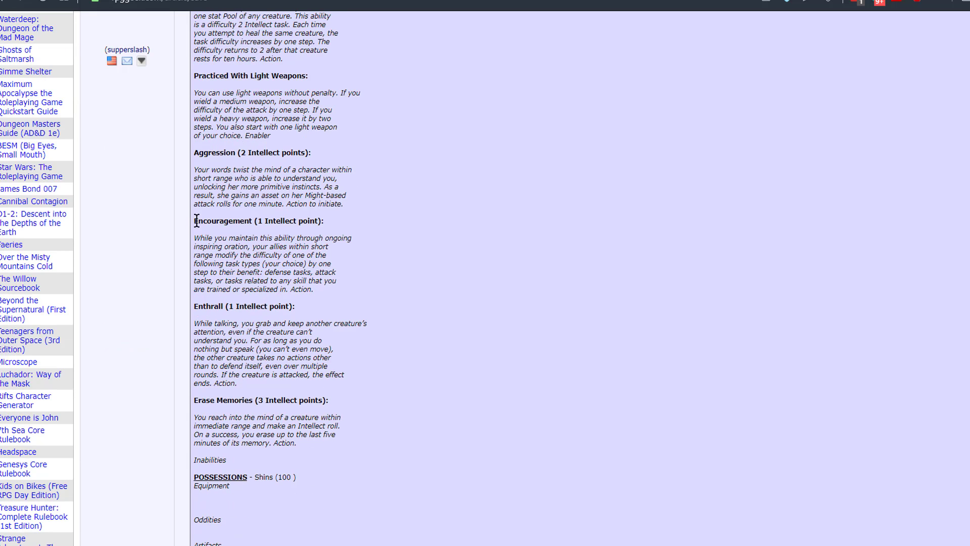
left_click_drag(194, 222, 352, 234)
left_click(496, 175)
scroll(493, 202, "up", 6)
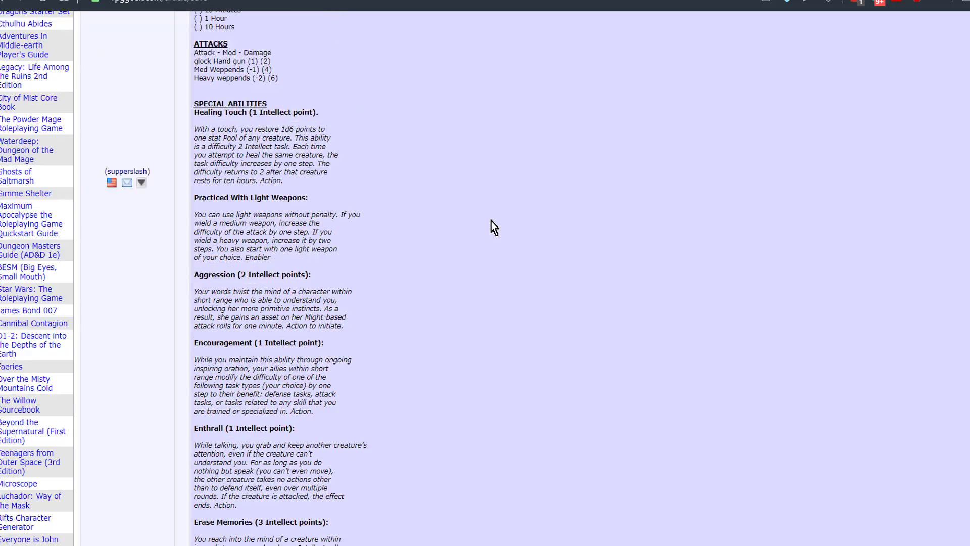
scroll(286, 151, "down", 8)
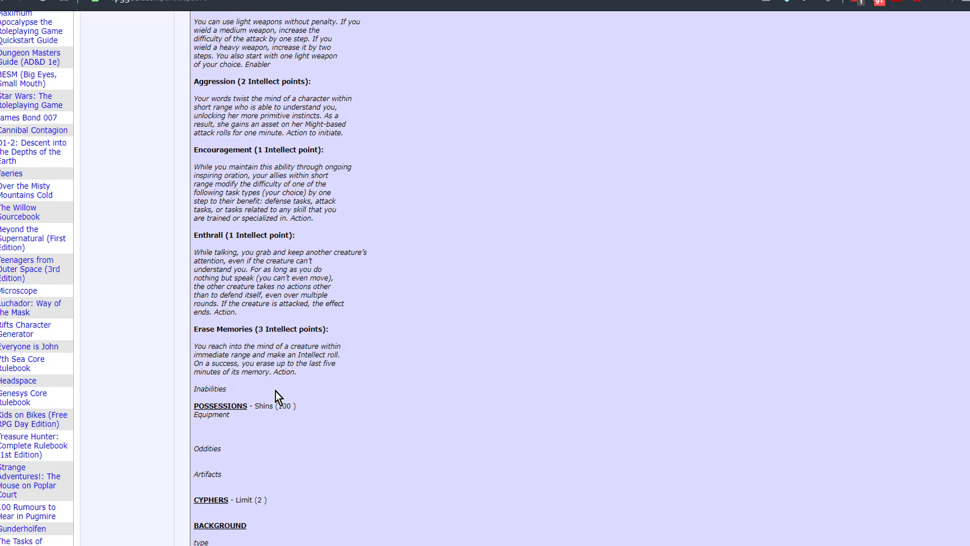
scroll(350, 316, "down", 10)
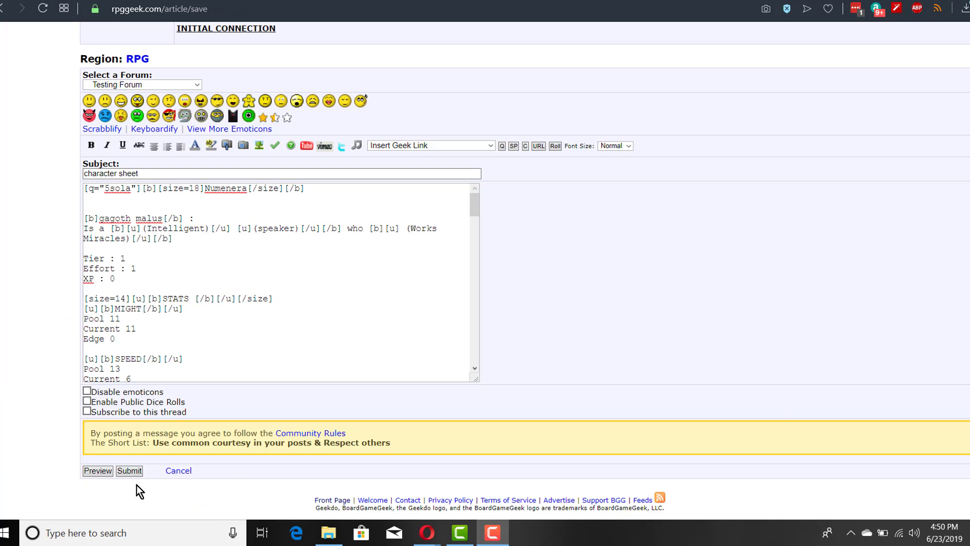
Delete the opening line of the post body containing the quote tag and the Numenera title
left_click_drag(84, 188, 305, 189)
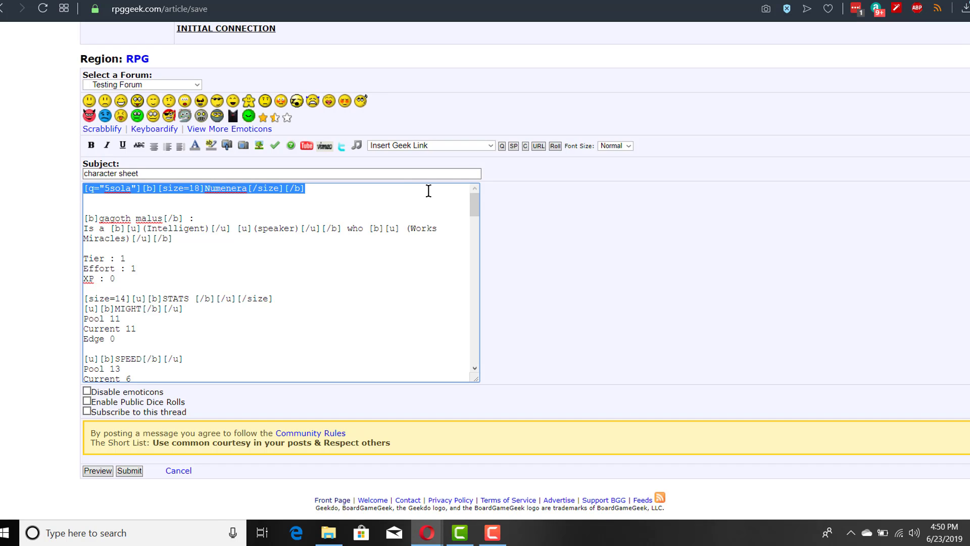
key("BackSpace")
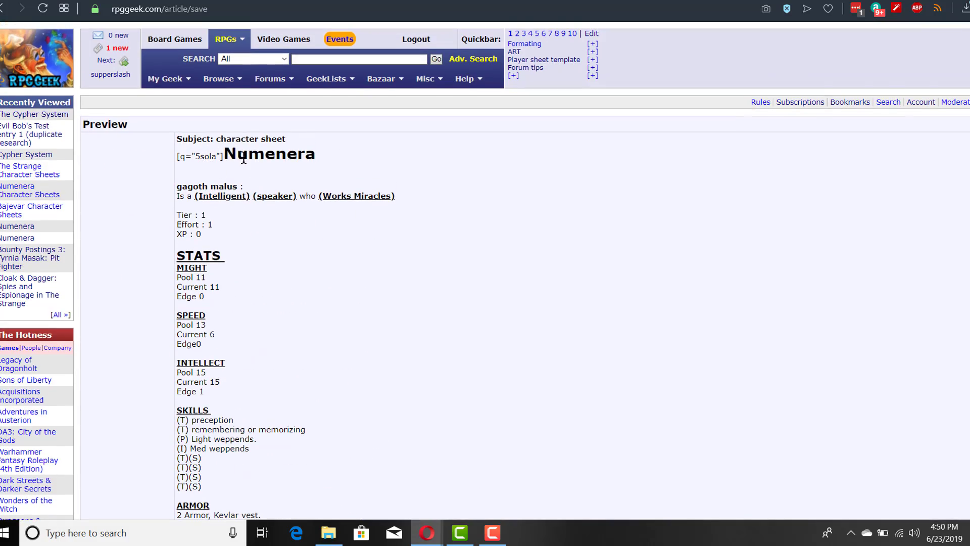
scroll(248, 256, "down", 20)
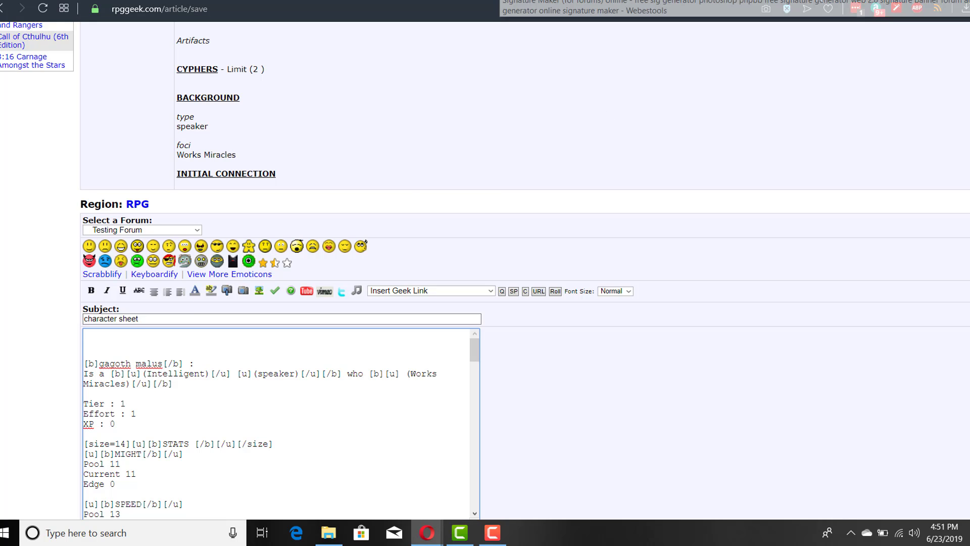
Switch to the Webestools Signature Maker page and examine its banner result, text options and background styles
left_click(821, 0)
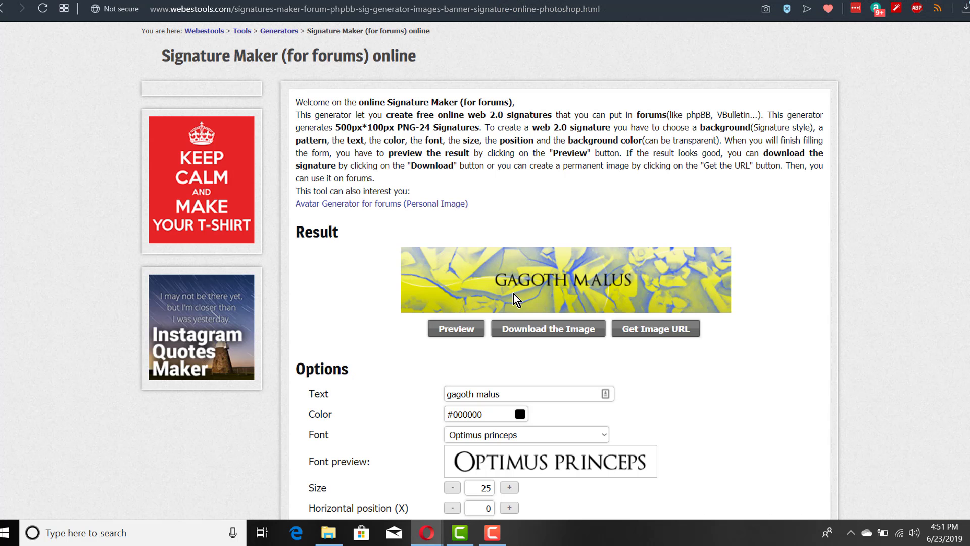
scroll(514, 293, "down", 2)
scroll(542, 123, "up", 4)
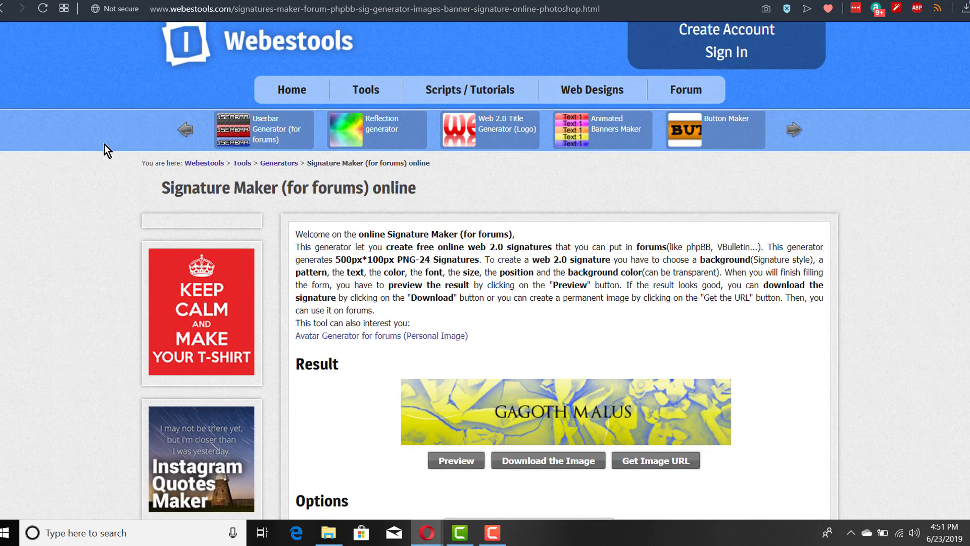
scroll(376, 254, "down", 4)
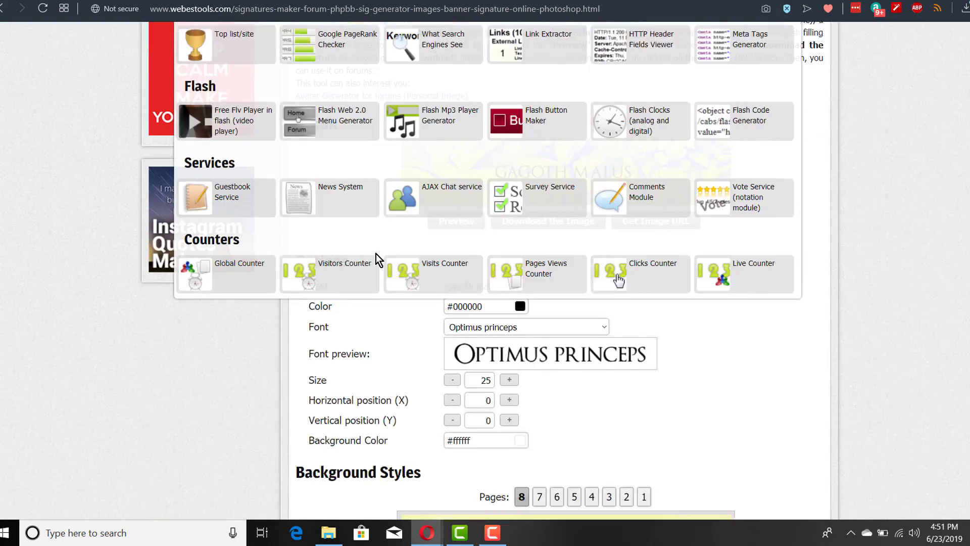
scroll(376, 253, "up", 3)
scroll(63, 292, "down", 5)
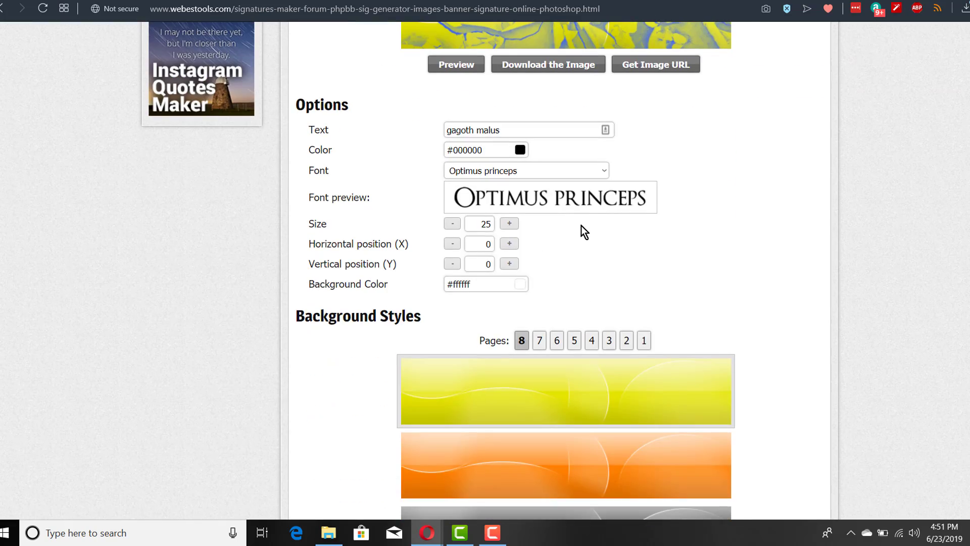
scroll(634, 360, "down", 6)
scroll(645, 335, "up", 3)
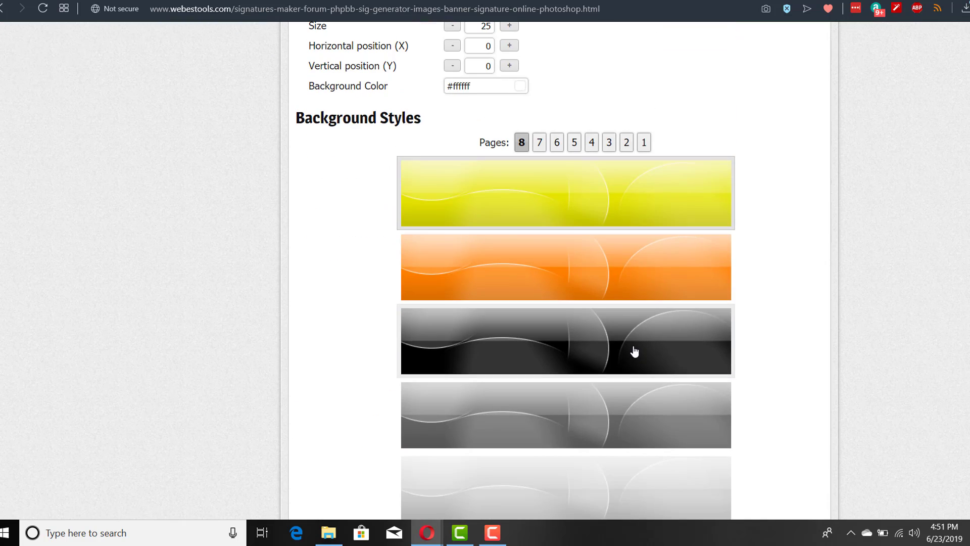
Review the signature banner's text, colour and font options, and preview the banner image
scroll(798, 228, "up", 7)
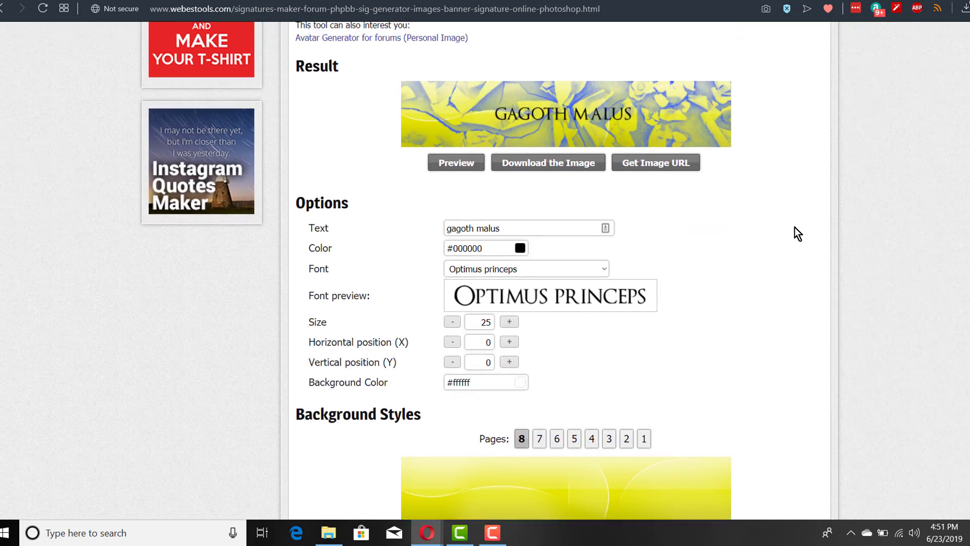
scroll(551, 271, "down", 3)
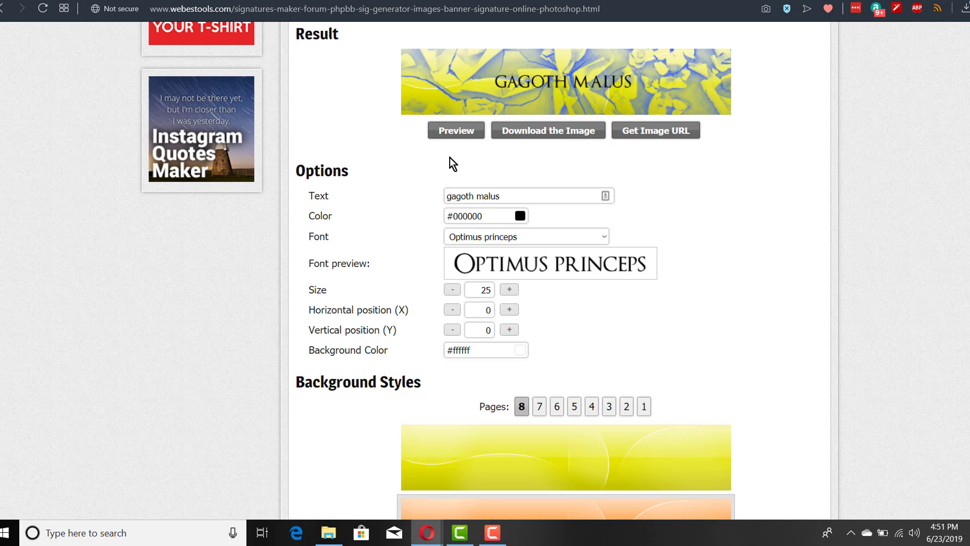
left_click(451, 132)
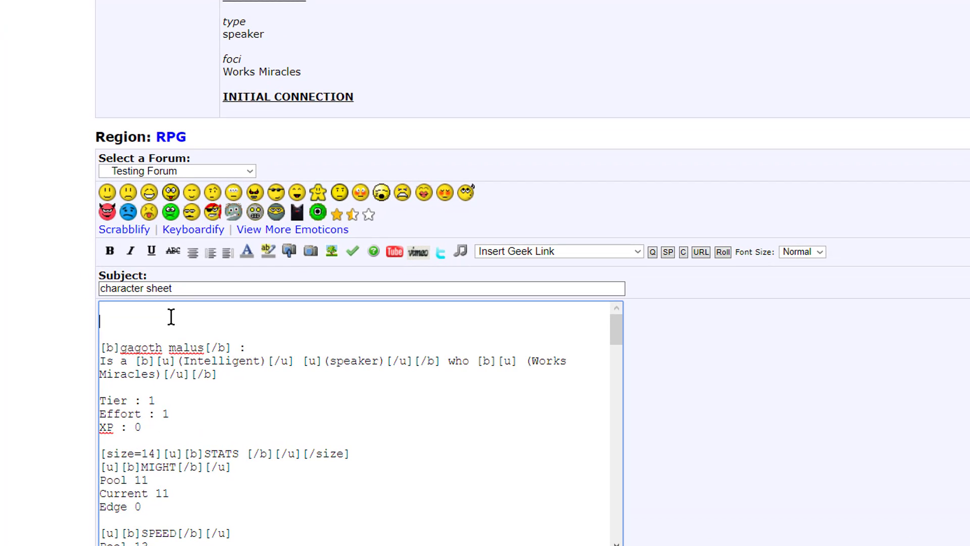
Move the [imageid=4808849] tag from the end of the post body to its first line and preview the post
left_click(169, 310)
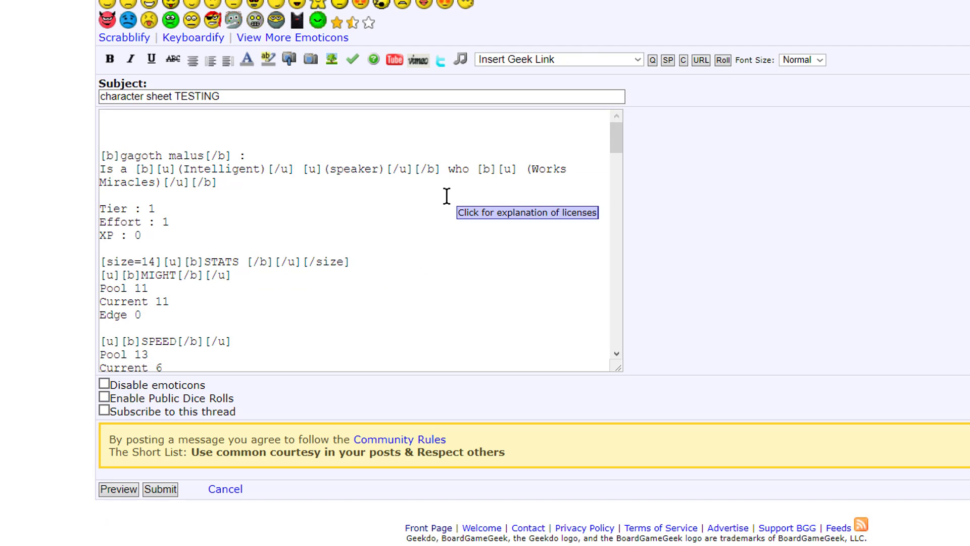
scroll(448, 197, "down", 15)
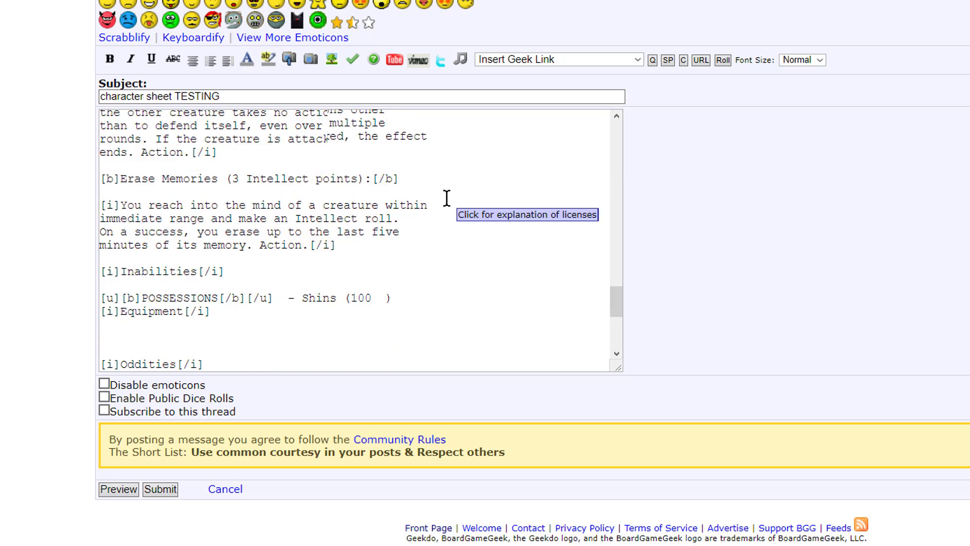
scroll(447, 198, "down", 6)
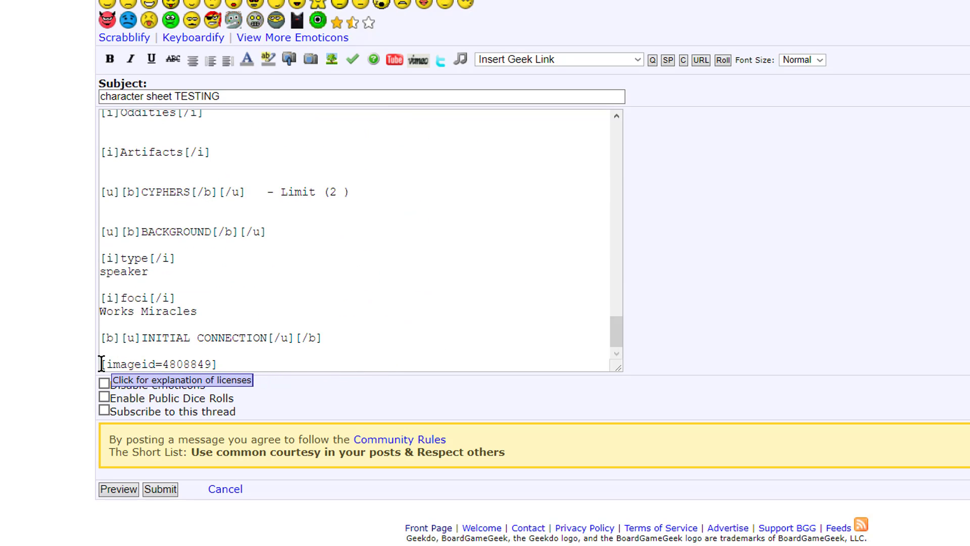
left_click_drag(101, 364, 217, 364)
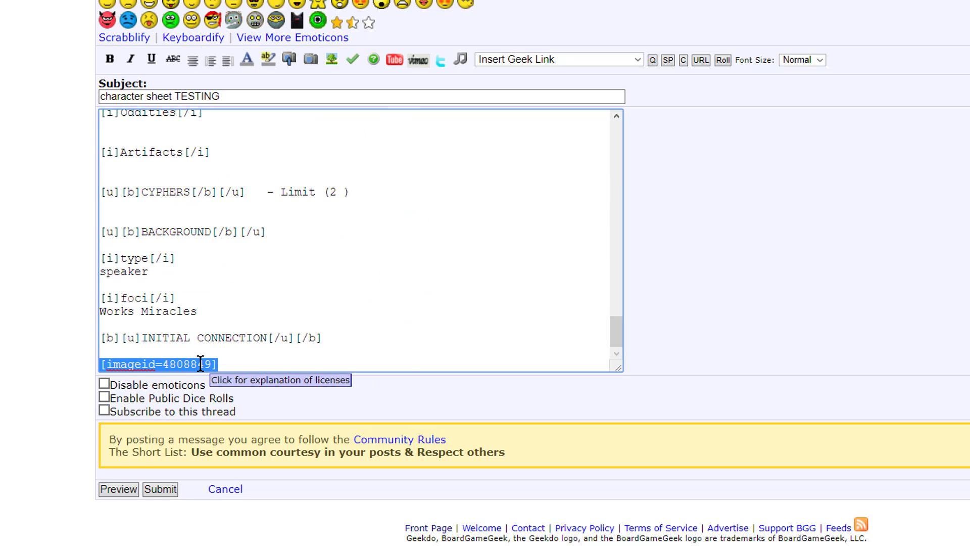
right_click(200, 364)
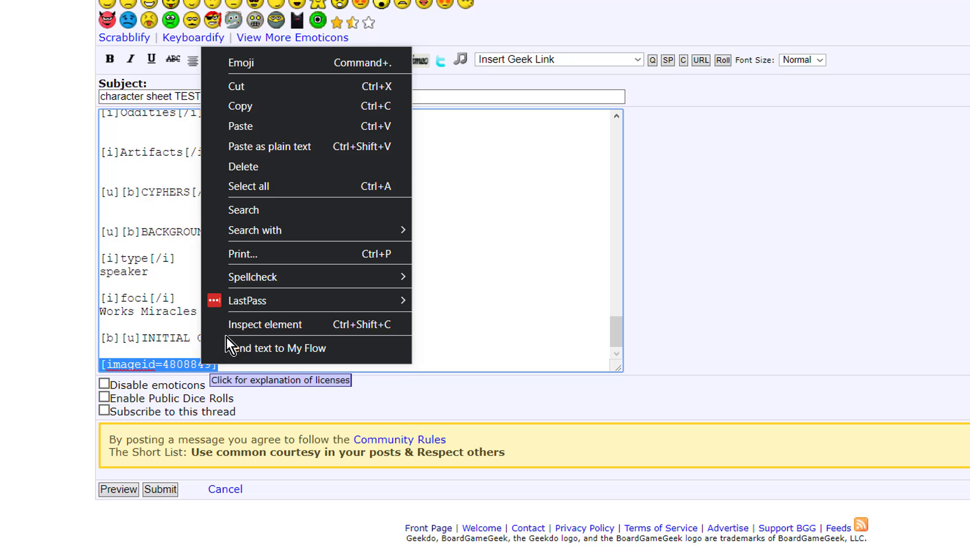
left_click(274, 87)
scroll(347, 308, "up", 15)
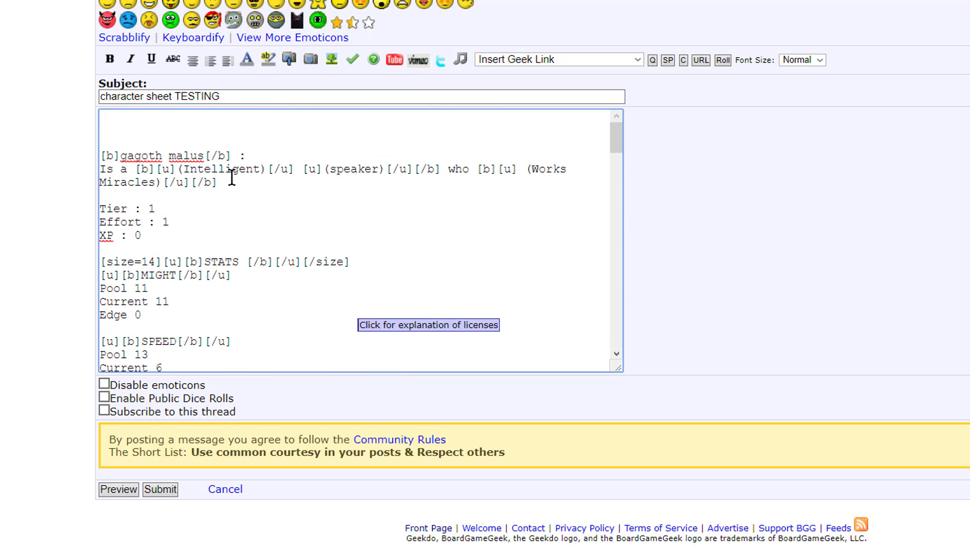
right_click(177, 120)
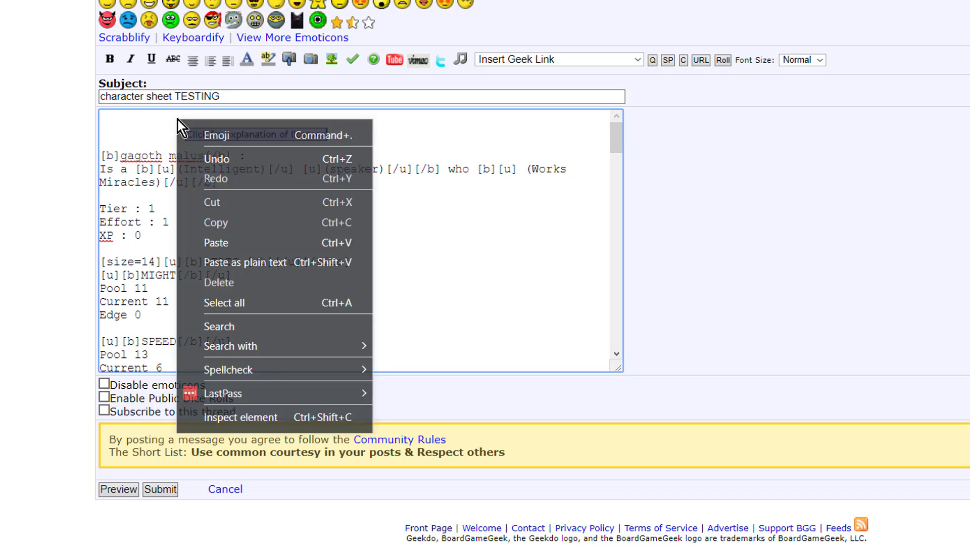
left_click(258, 244)
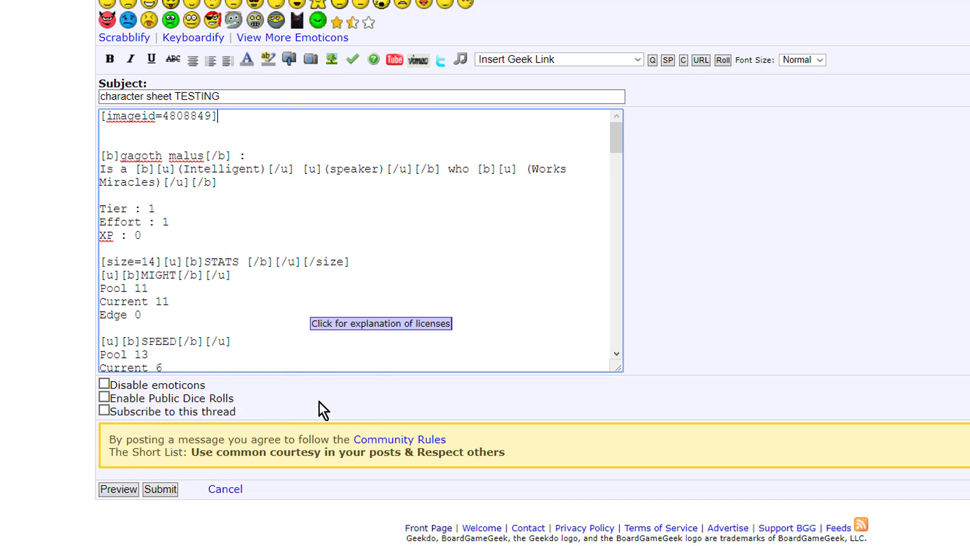
left_click(114, 489)
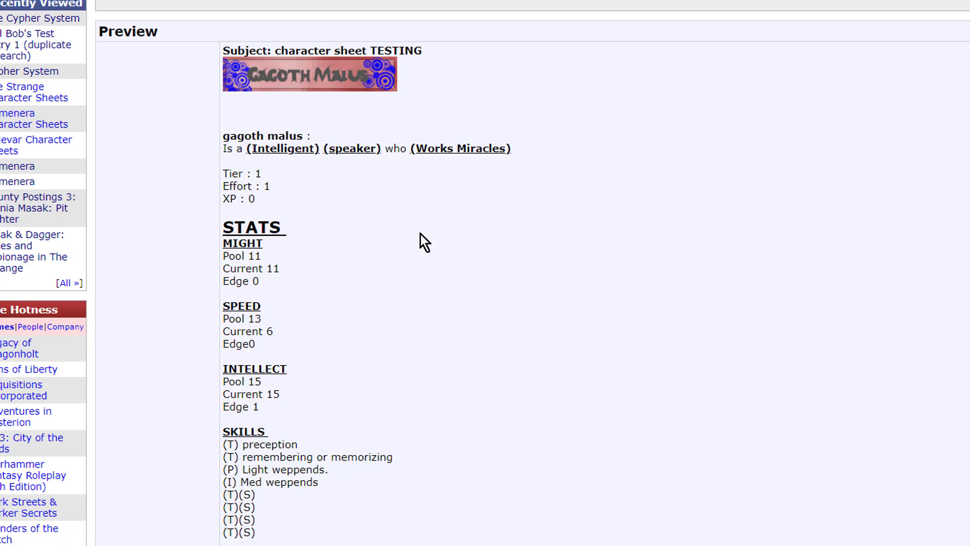
Change the banner tag to [imageid=4808849medium] and preview the post
scroll(353, 321, "down", 20)
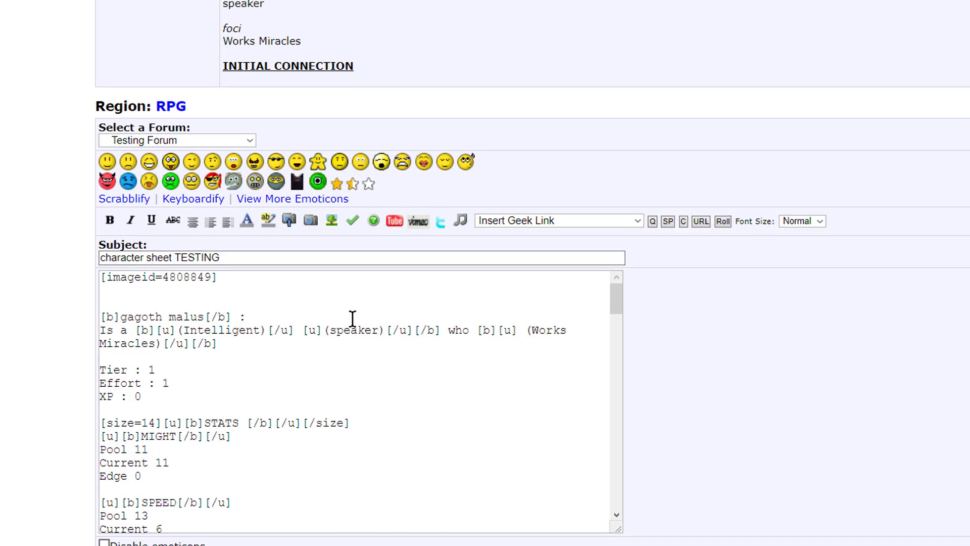
scroll(353, 318, "up", 1)
left_click(211, 290)
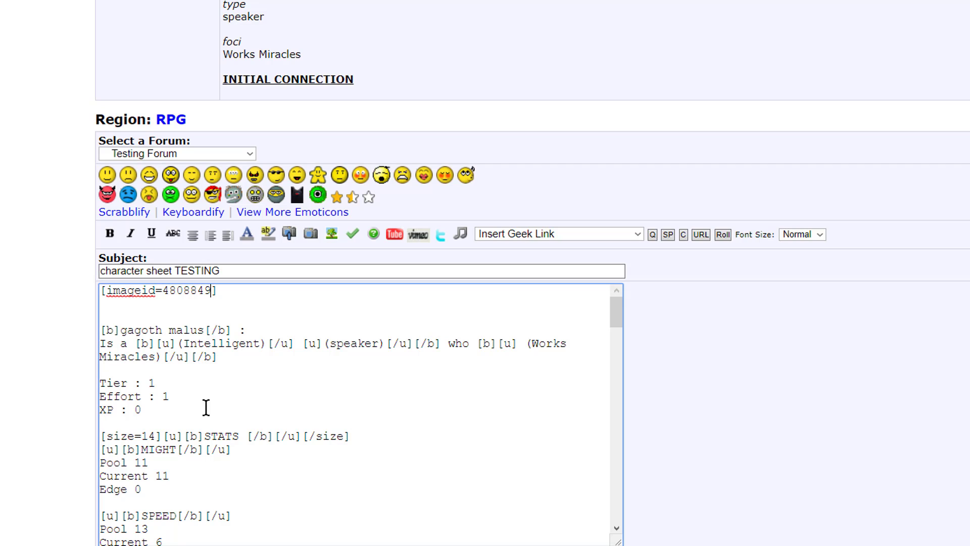
type("medium")
scroll(119, 462, "down", 2)
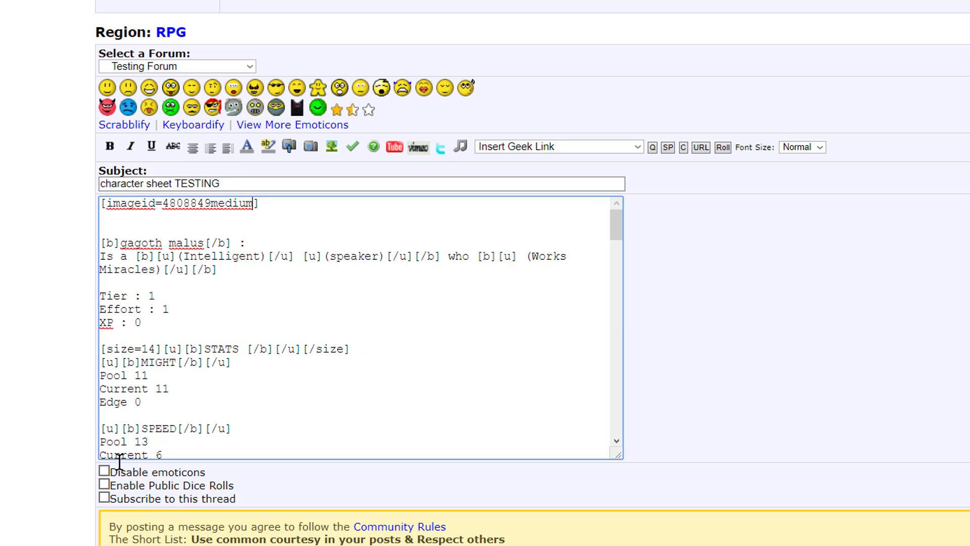
scroll(119, 461, "down", 2)
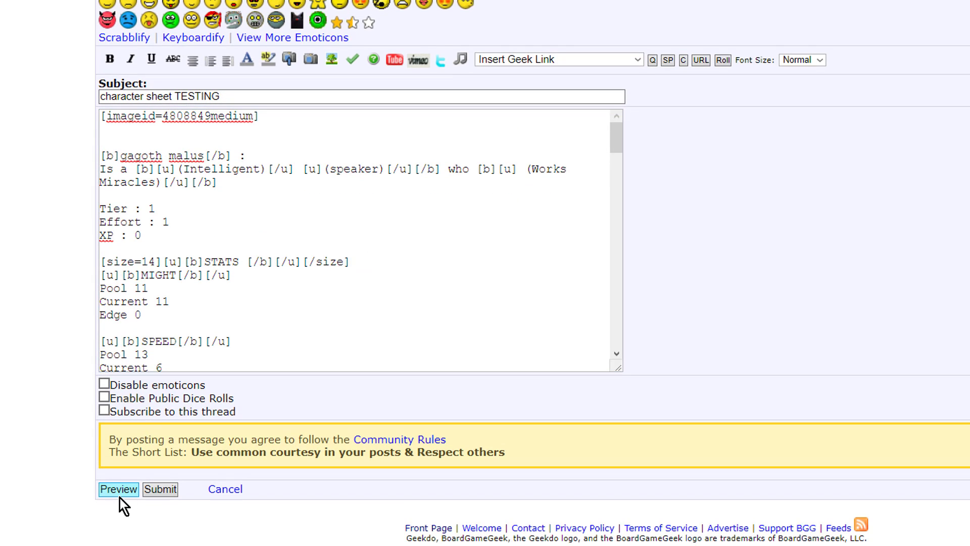
left_click(118, 489)
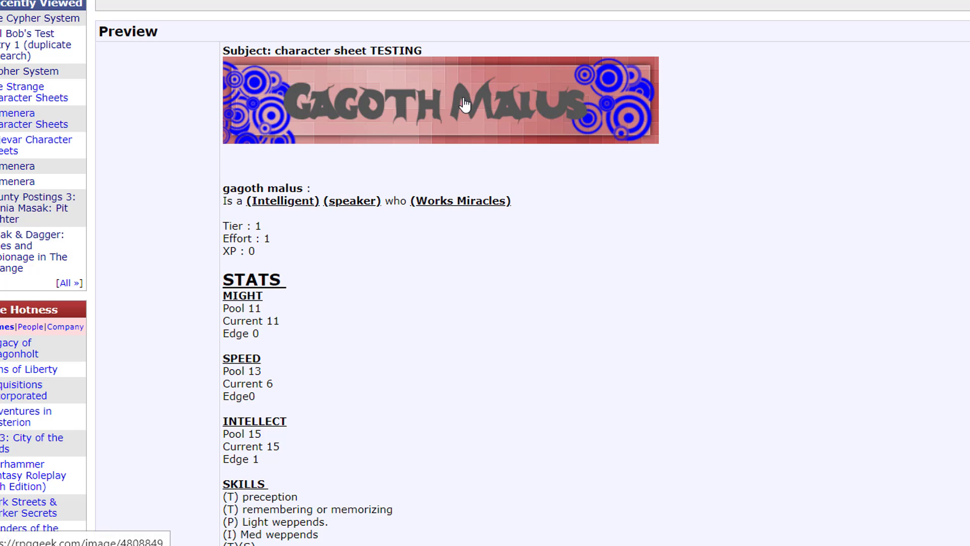
Examine the Might, Speed and Intellect values in the [ooc] stat line that follows the banner tag
scroll(448, 108, "down", 15)
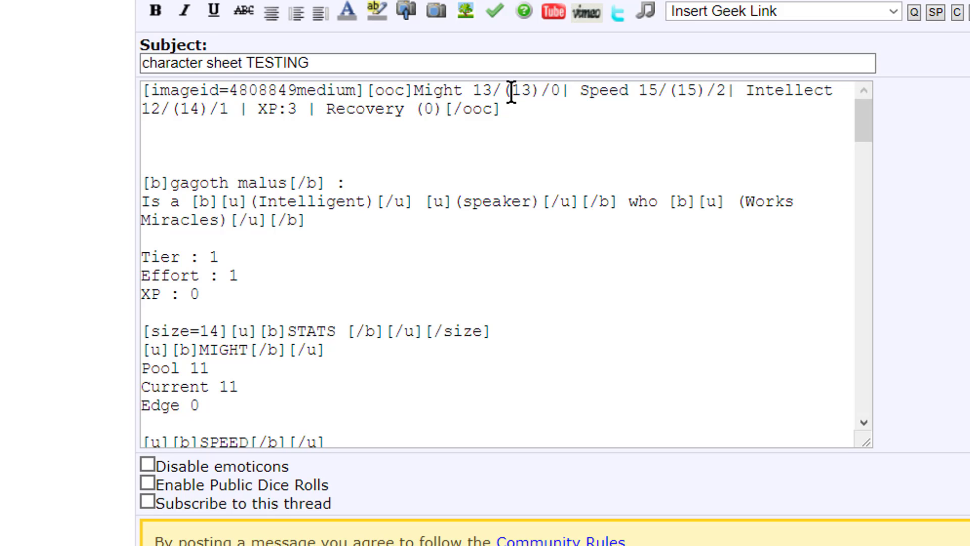
left_click(568, 91)
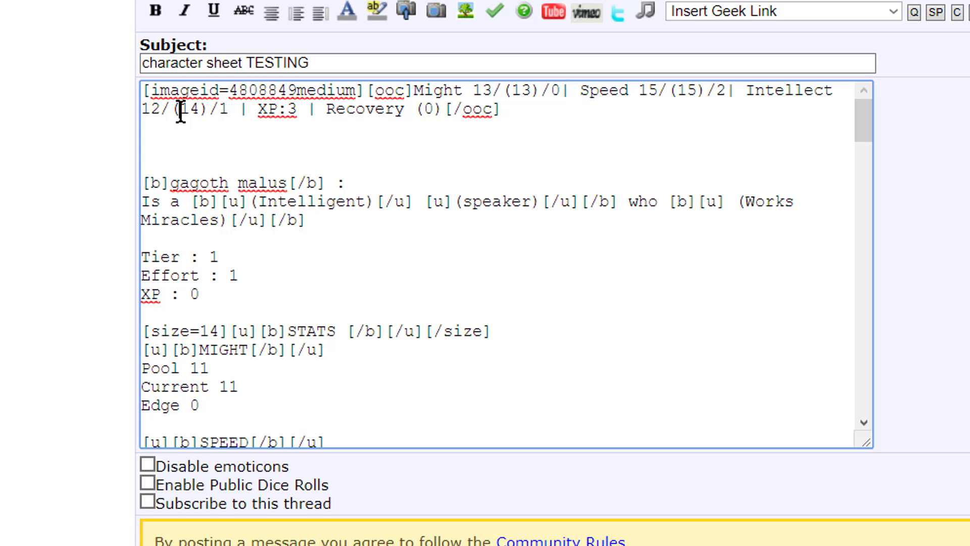
left_click_drag(180, 112, 201, 115)
left_click(160, 115)
left_click_drag(159, 115, 139, 115)
left_click(217, 116)
double_click(222, 120)
double_click(720, 92)
left_click(222, 110)
double_click(223, 110)
Examine the XP and Recovery entries and the closing [/ooc] tag of the stat line
left_click_drag(258, 109, 298, 111)
left_click(286, 112)
left_click_drag(327, 113, 507, 113)
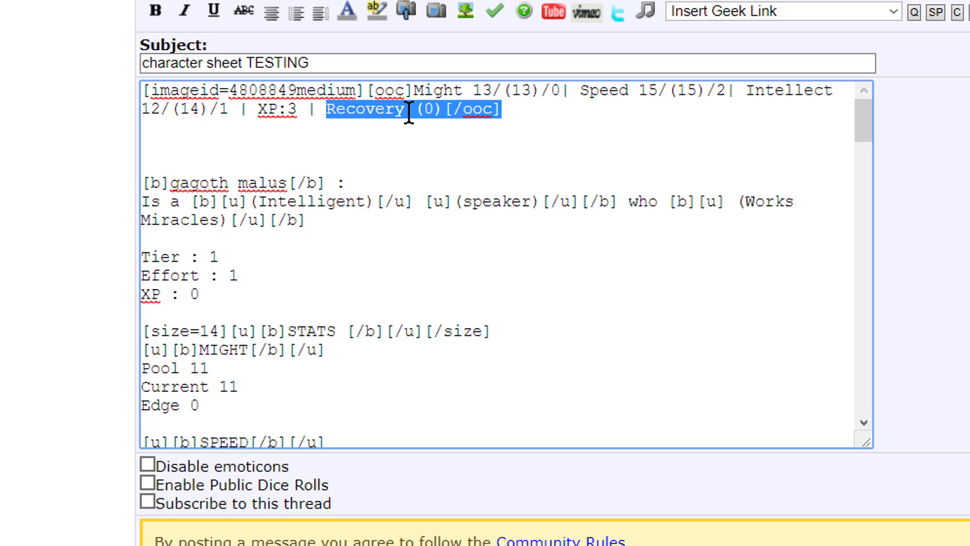
left_click(527, 113)
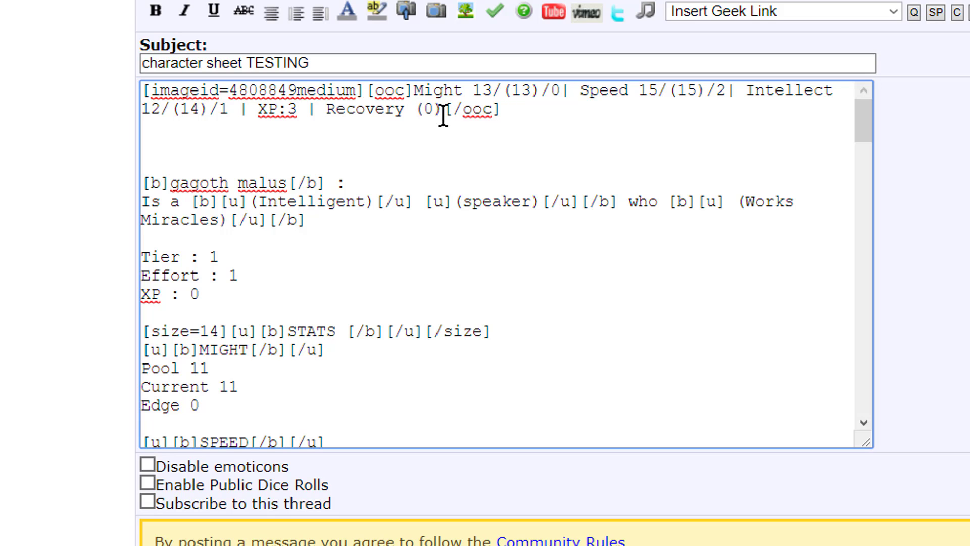
left_click_drag(444, 112, 503, 109)
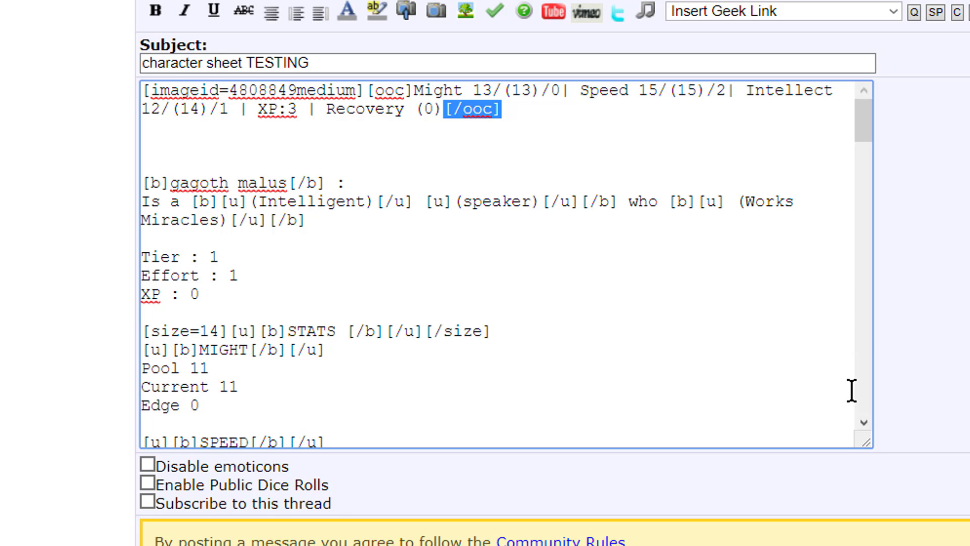
Enlarge the post body's text box so the banner tag and stat line fit on one line, and preview the post
left_click_drag(867, 443, 906, 497)
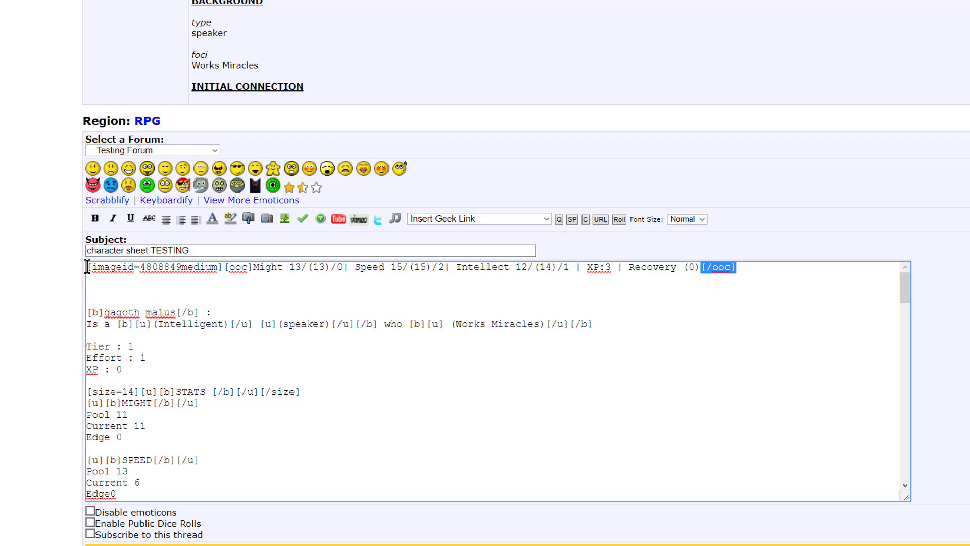
left_click_drag(87, 267, 554, 283)
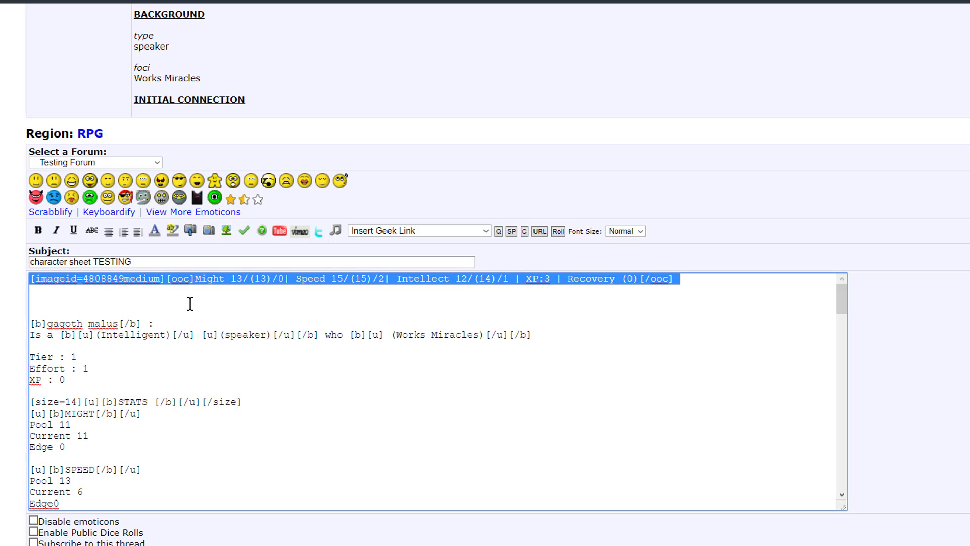
scroll(190, 310, "down", 6)
scroll(253, 310, "down", 2)
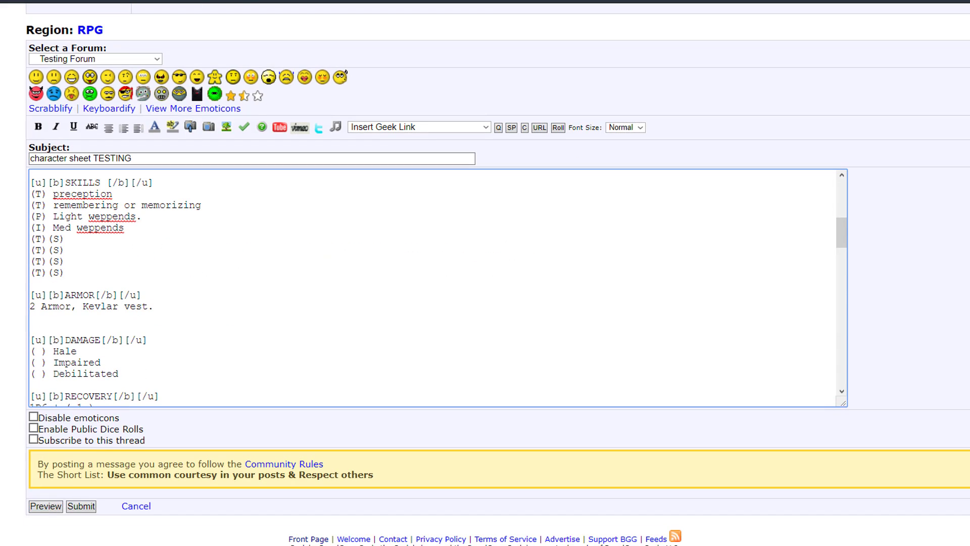
left_click(45, 507)
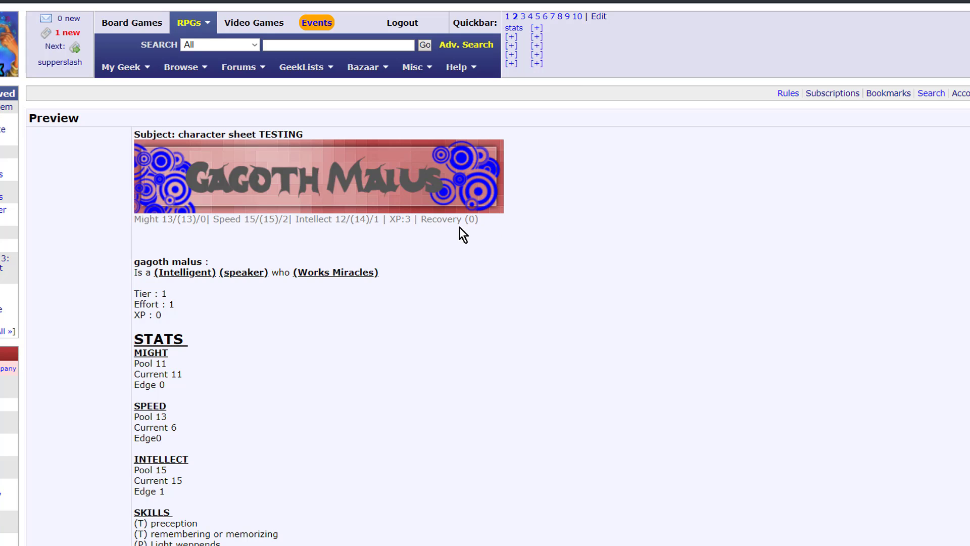
Preview the post again and check how the banner, stat line and stats sections render
scroll(207, 304, "down", 15)
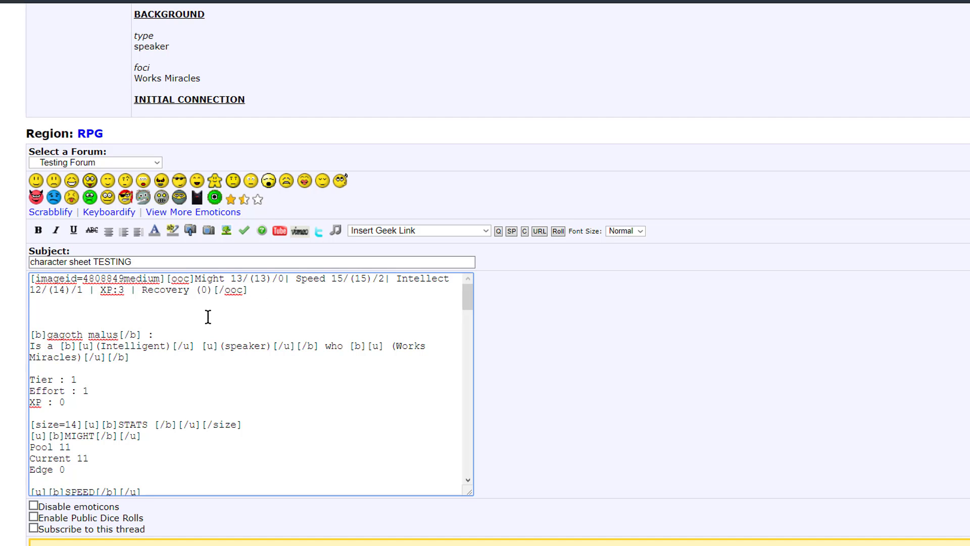
scroll(4, 386, "down", 3)
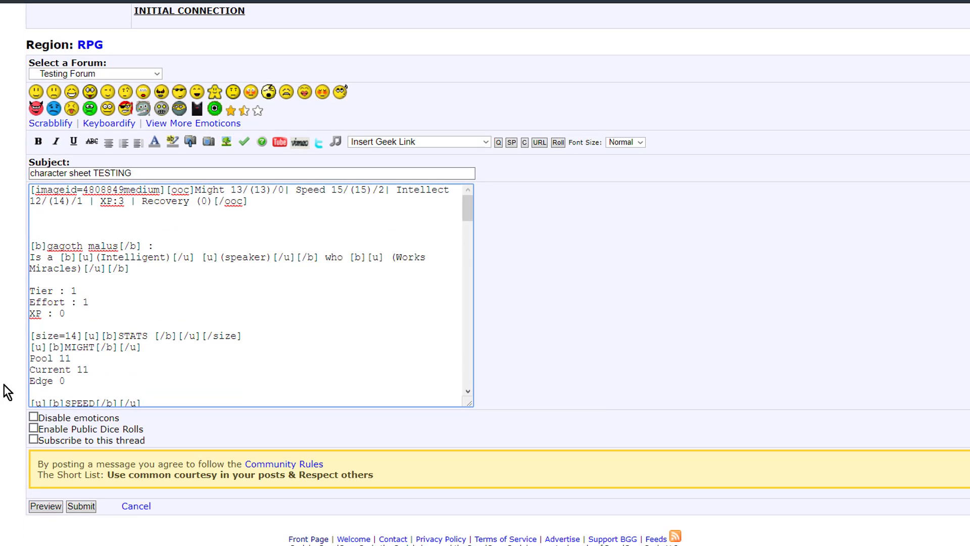
left_click(35, 506)
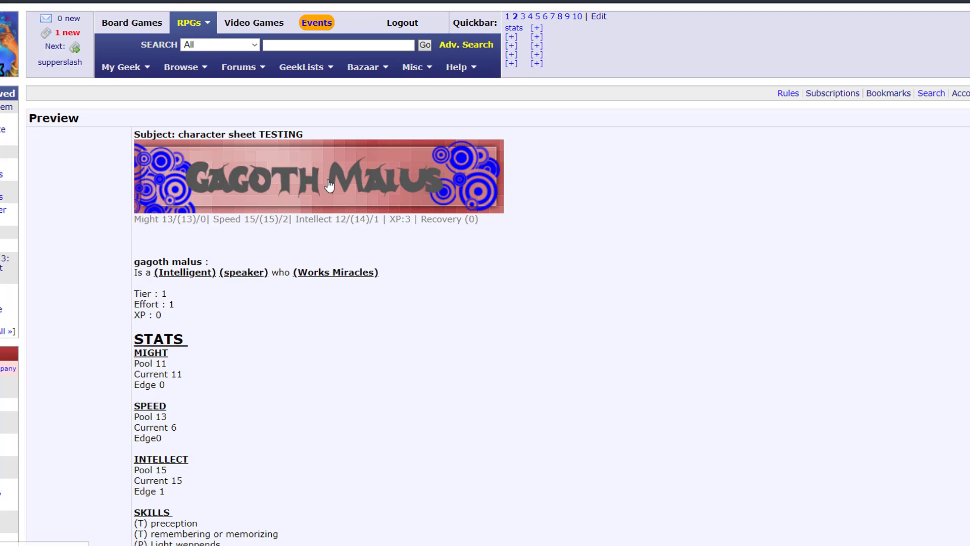
scroll(322, 188, "down", 2)
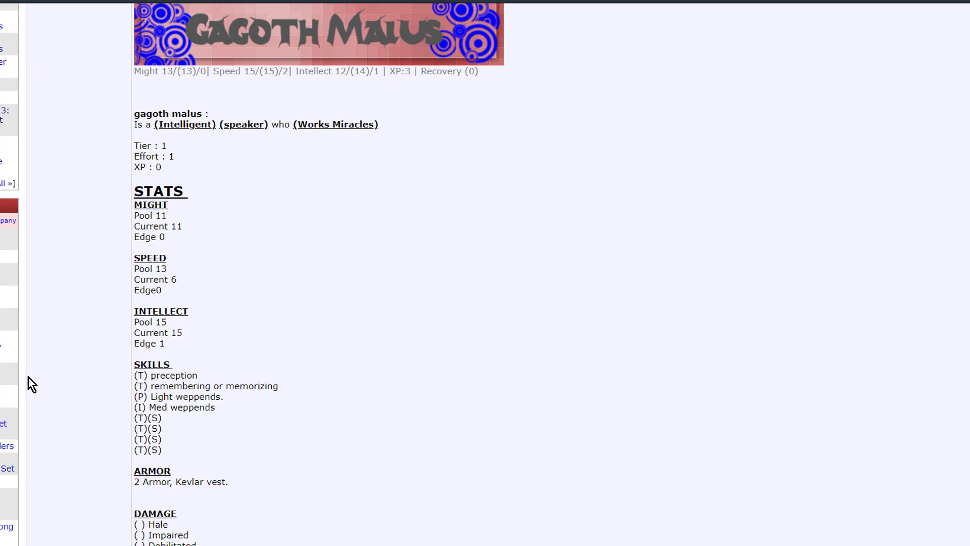
scroll(105, 366, "down", 20)
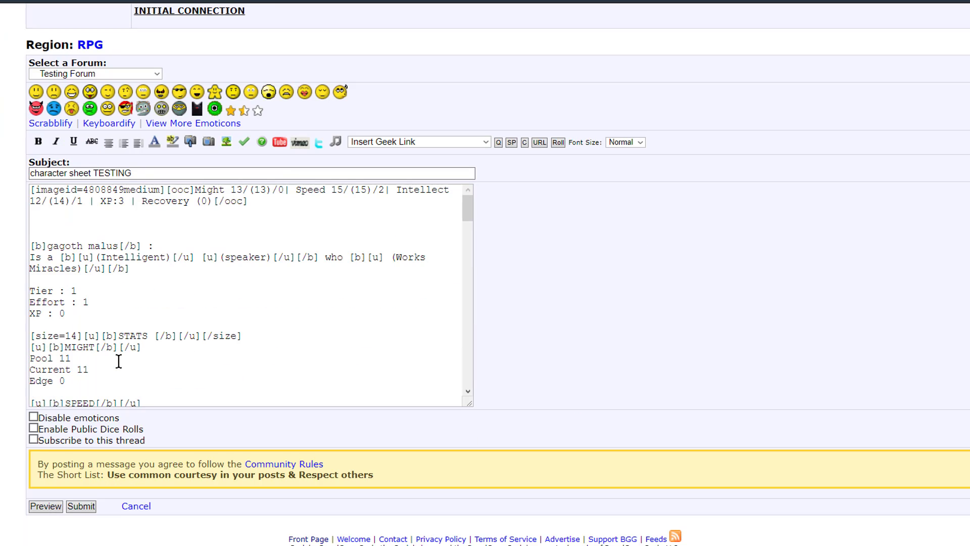
Copy the banner image tag together with the whole [ooc] stat line from the start of the post body
left_click_drag(31, 193, 296, 202)
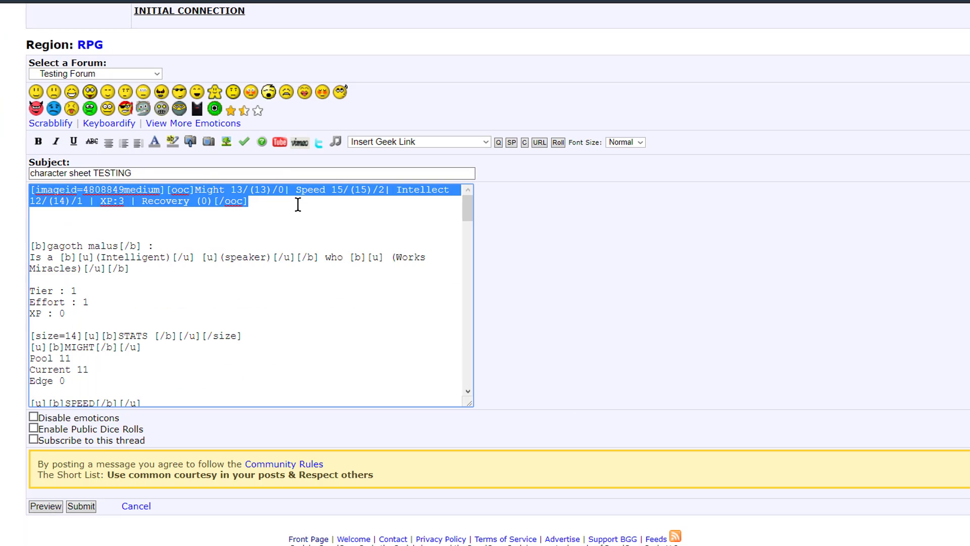
right_click(268, 191)
left_click(314, 241)
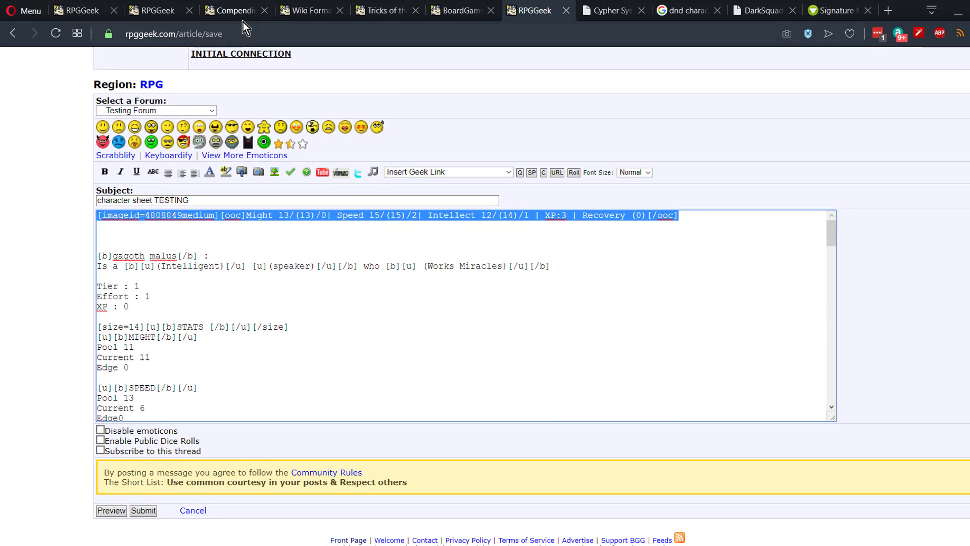
Switch to the BoardGameGeek quickbar page and add a quickbar entry named Stats2 to page 2
left_click(461, 10)
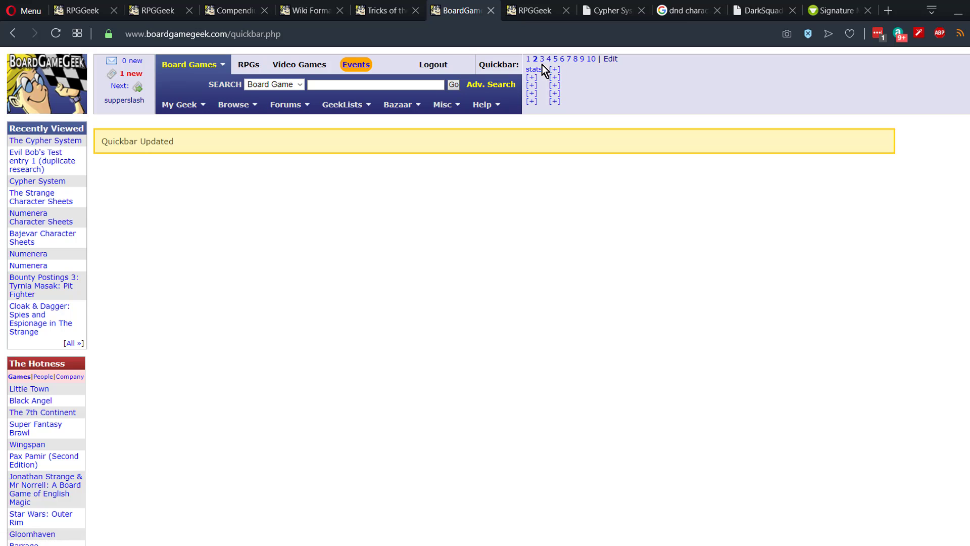
mouse_move(181, 66)
scroll(201, 303, "down", 9)
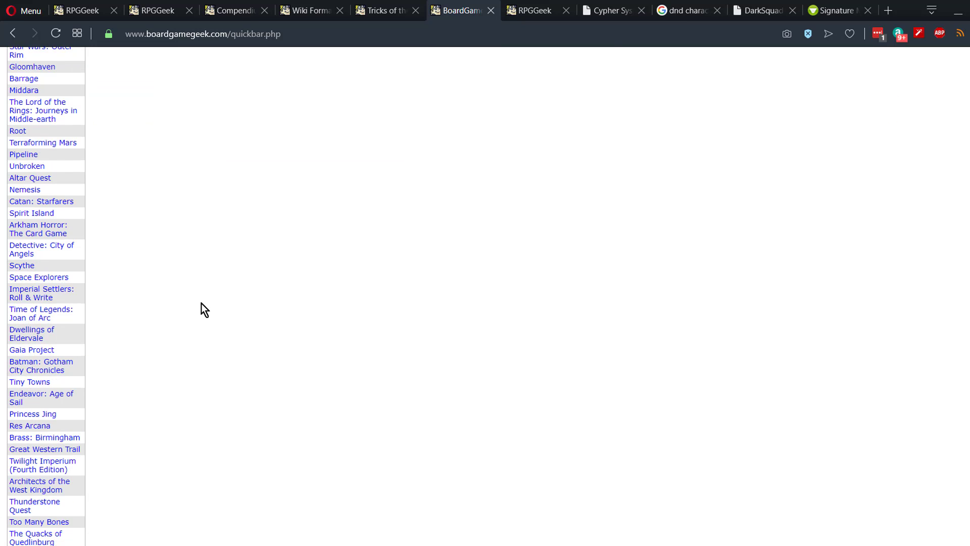
scroll(201, 304, "up", 9)
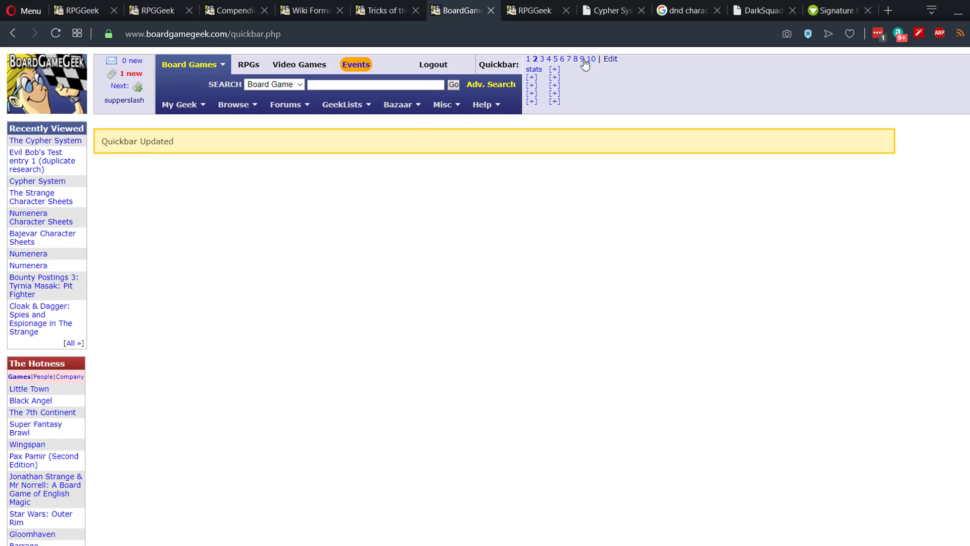
left_click(531, 78)
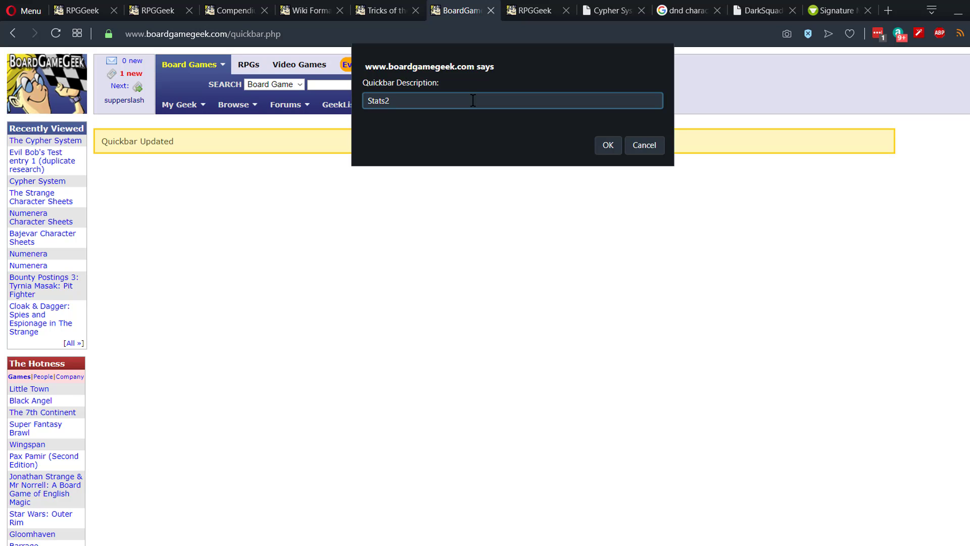
left_click(616, 145)
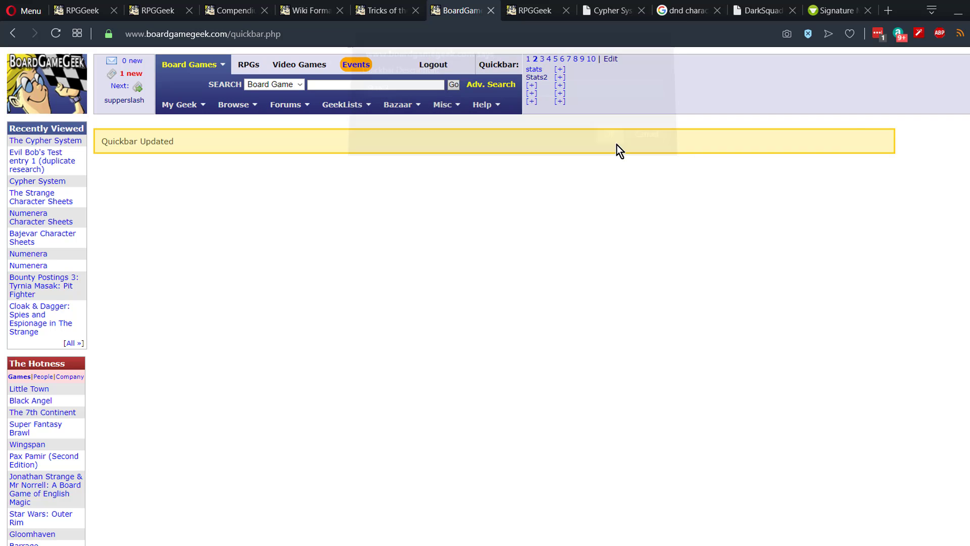
Replace the URL of the Stats2 quickbar entry with the copied banner tag and stat line, and save the quickbar
left_click(611, 60)
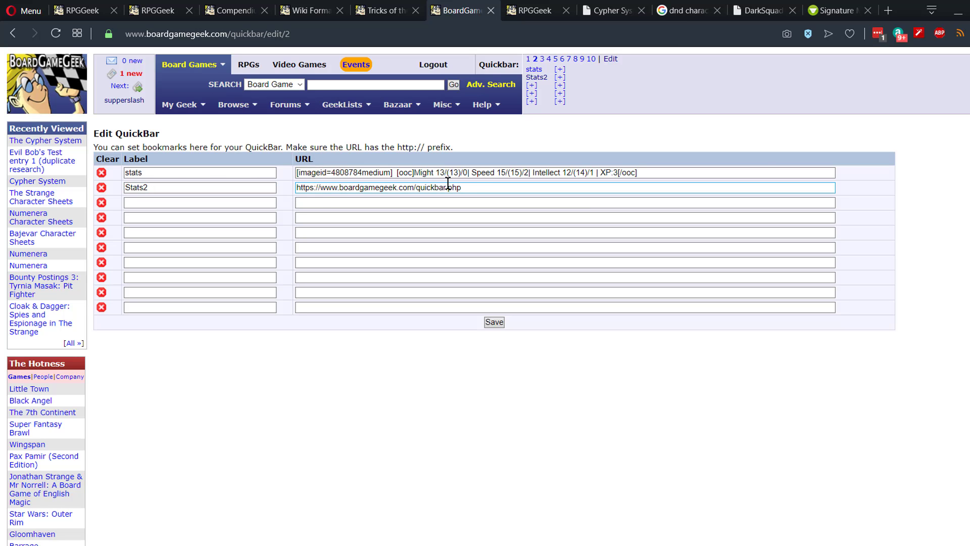
left_click_drag(530, 187, 281, 191)
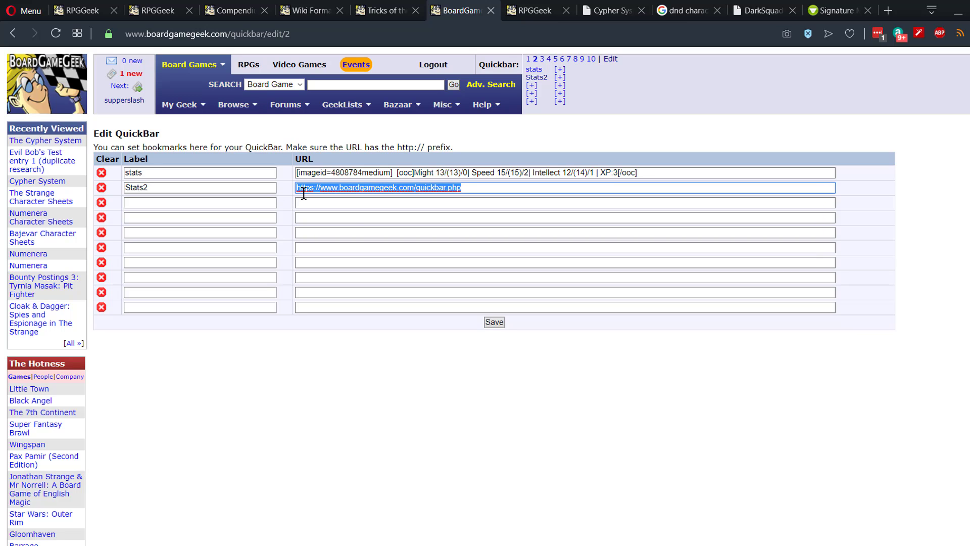
key("ctrl+v")
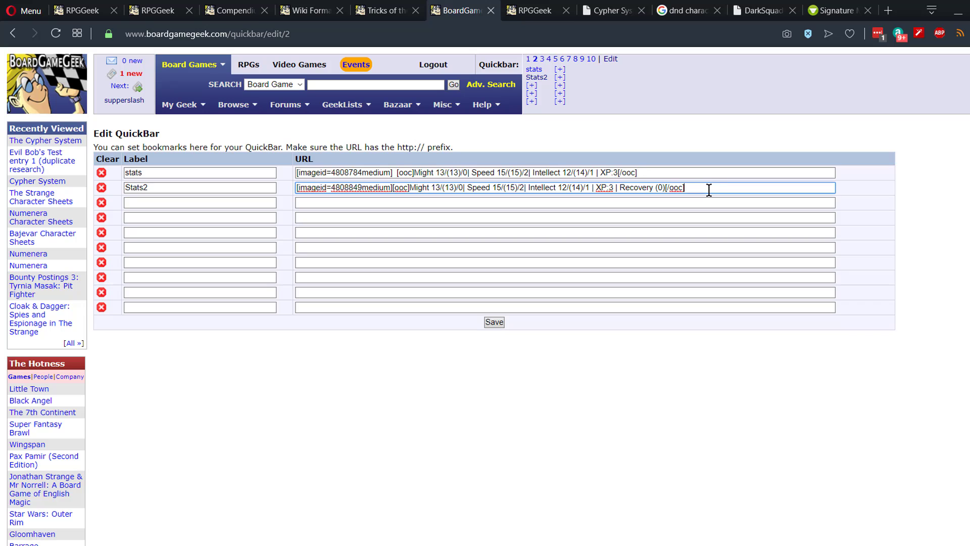
left_click(499, 326)
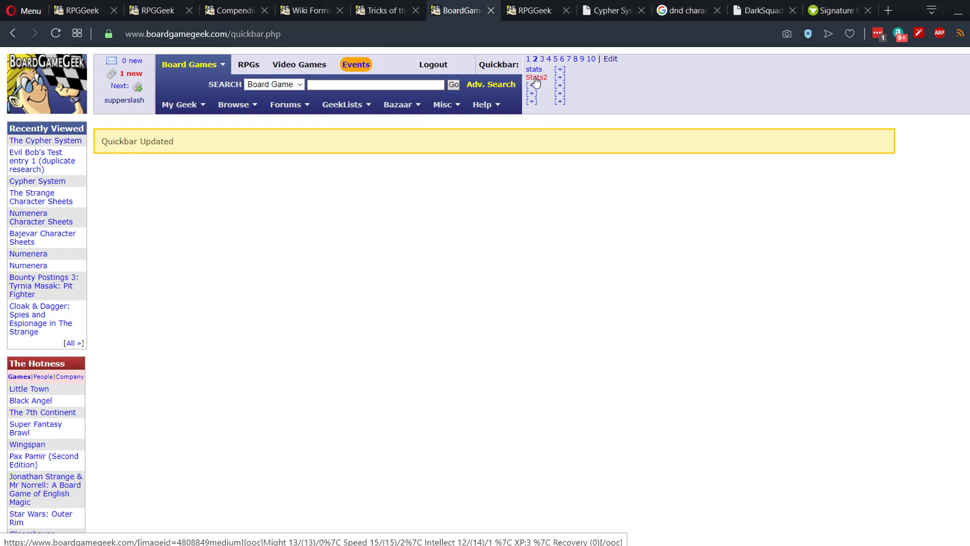
Reopen the quickbar editor, set the first Might value in the Stats2 entry to 11, and save
left_click(611, 63)
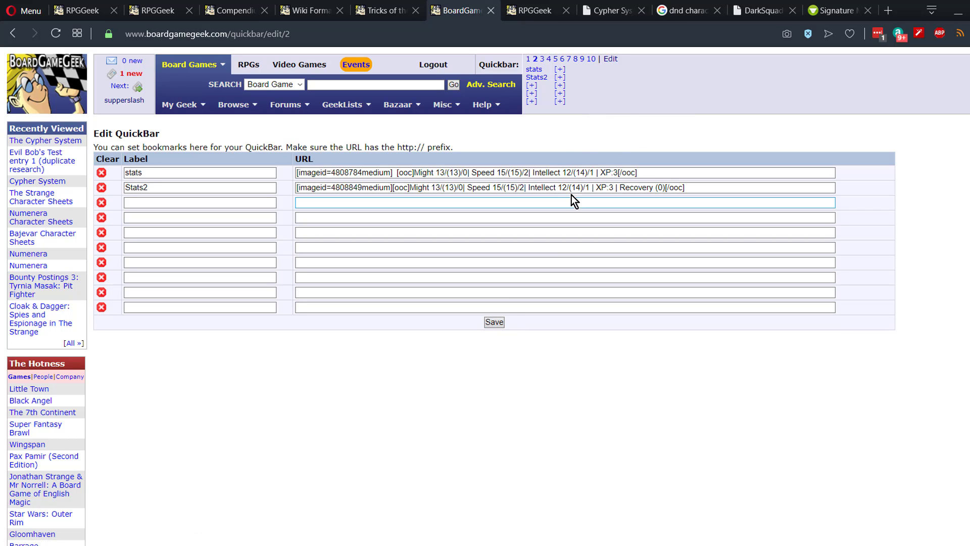
left_click(523, 214)
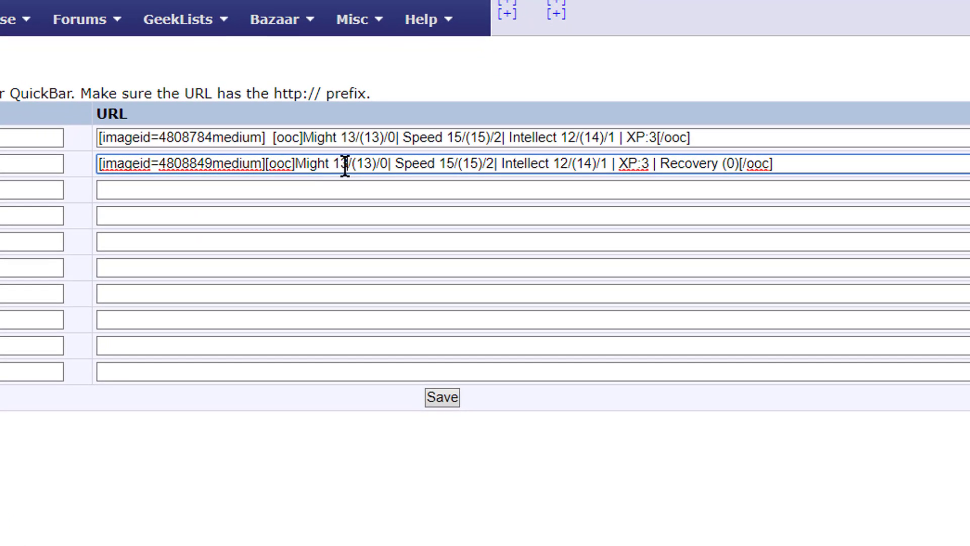
double_click(433, 188)
left_click(335, 268)
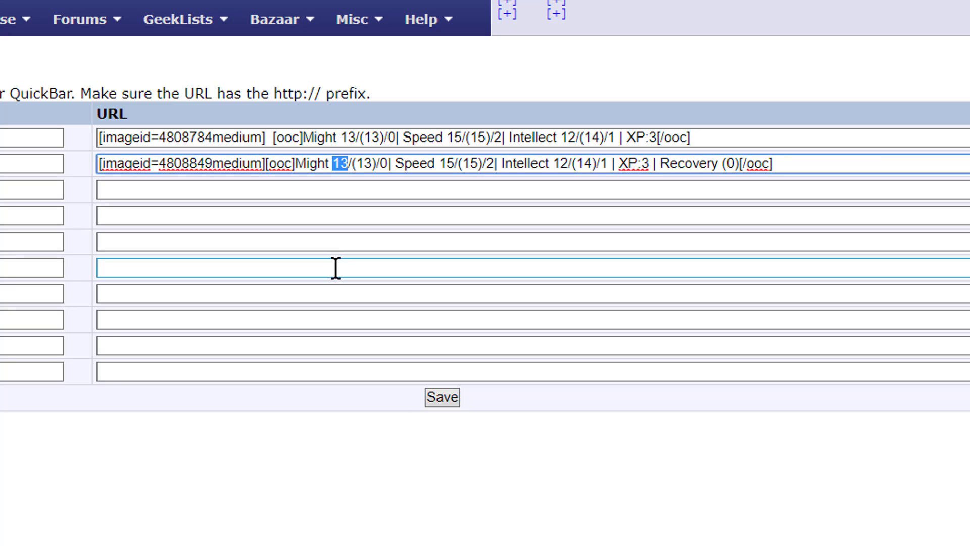
type("11")
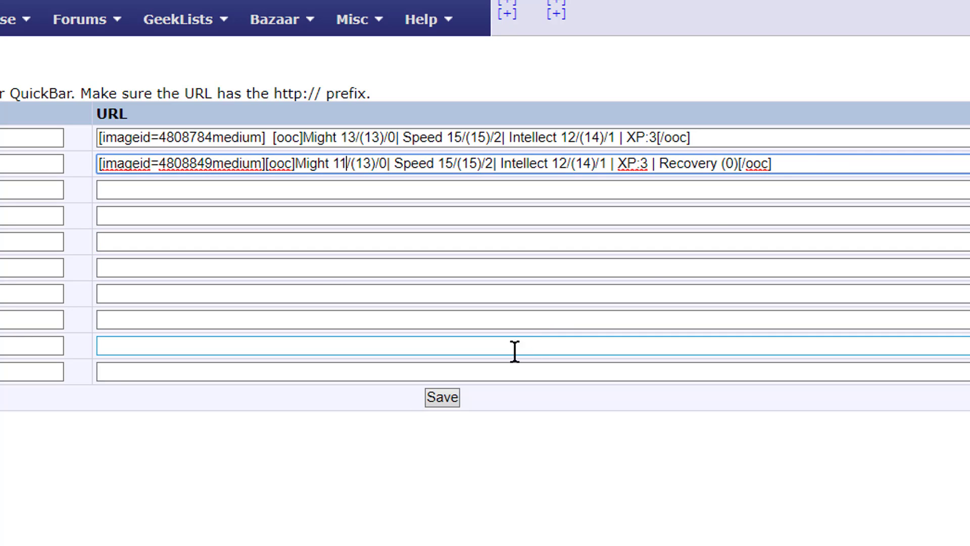
left_click(446, 400)
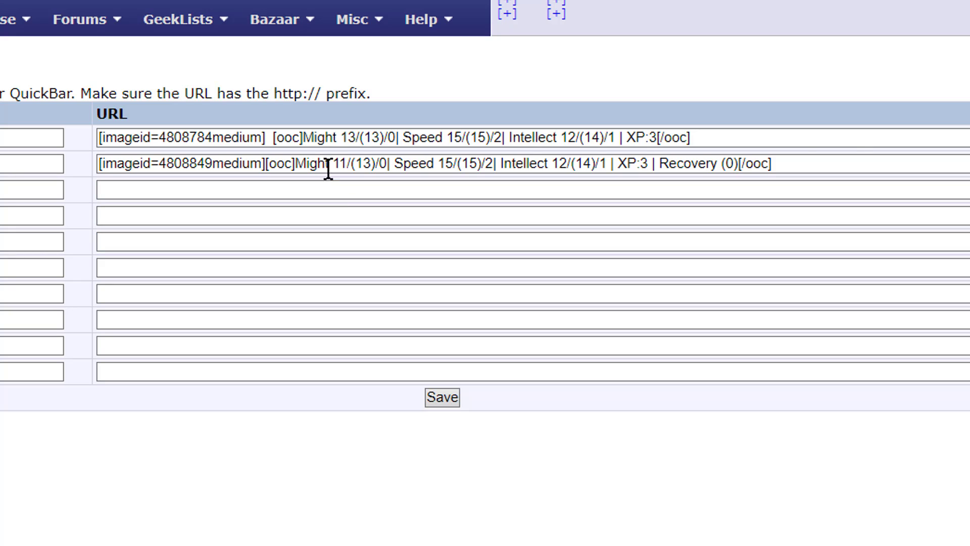
Select the whole banner and stat line in the Stats2 entry, view its copy options, and save the quickbar
left_click_drag(851, 160, 98, 158)
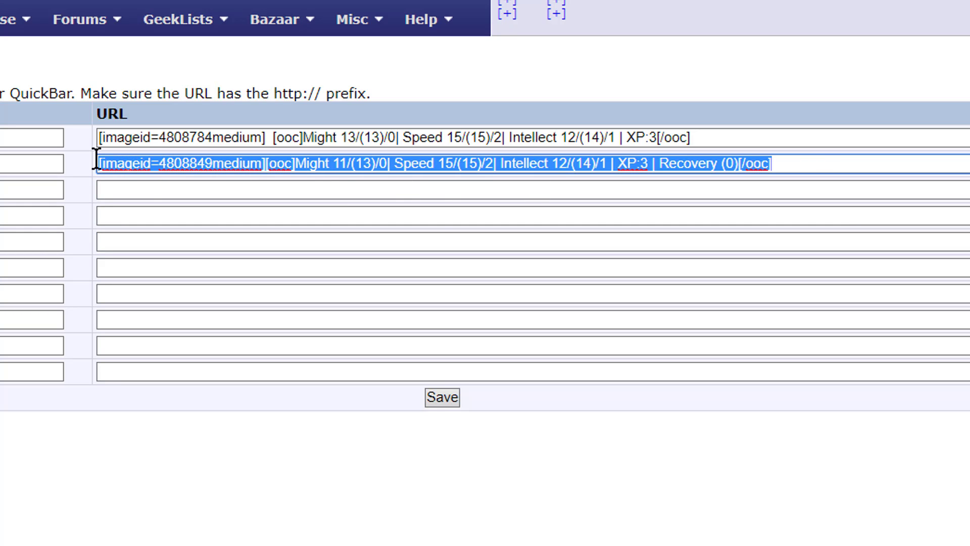
right_click(144, 164)
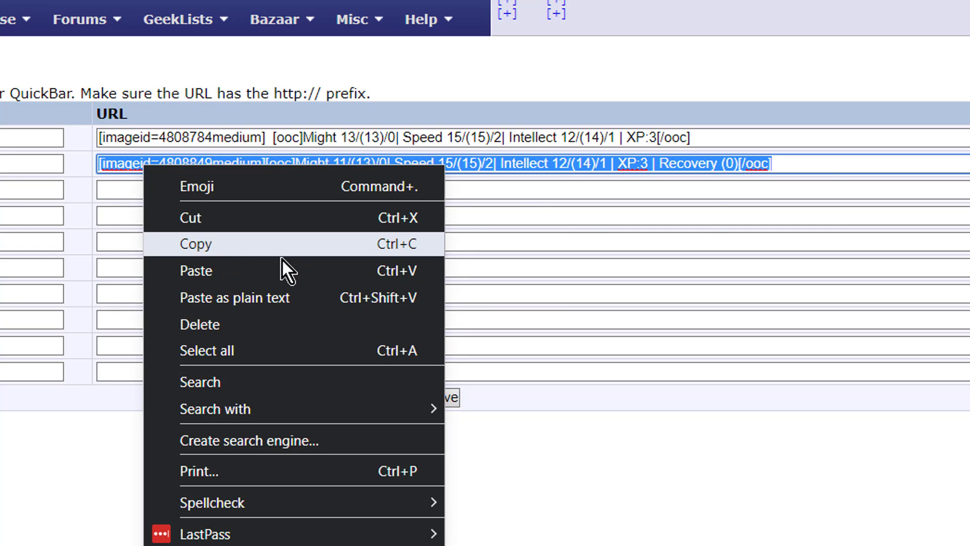
left_click(831, 173)
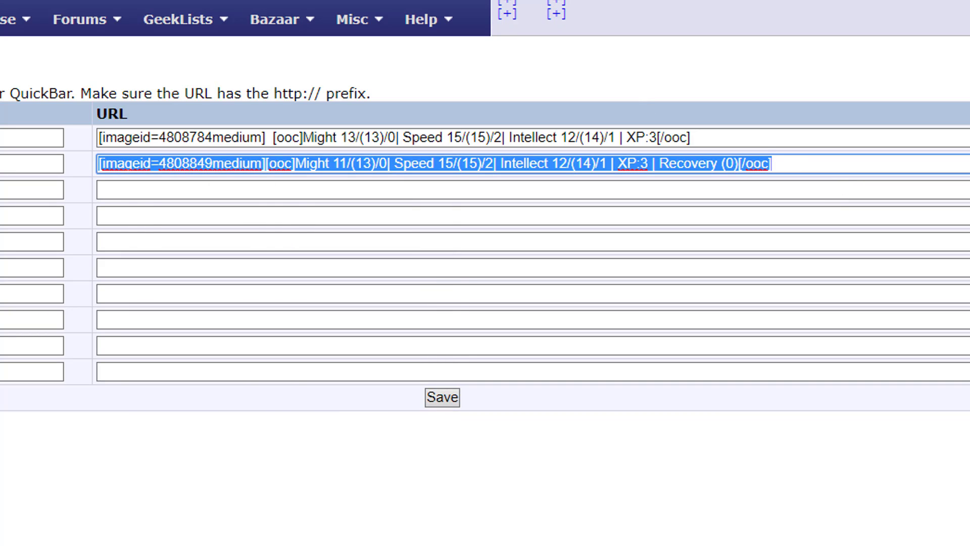
left_click(444, 399)
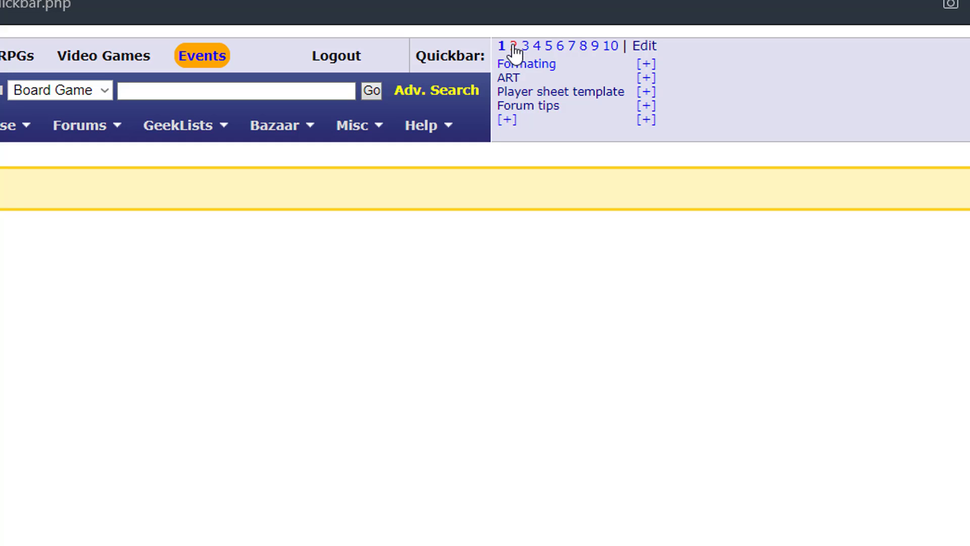
Look through quickbar pages 2, 3 and 5, and return to page 1
left_click(514, 46)
left_click(525, 47)
left_click(548, 47)
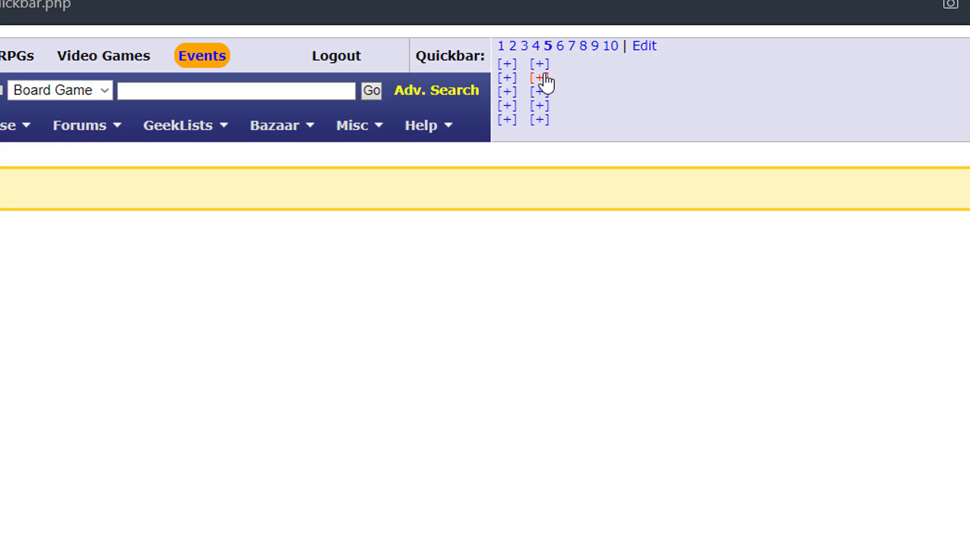
left_click(501, 46)
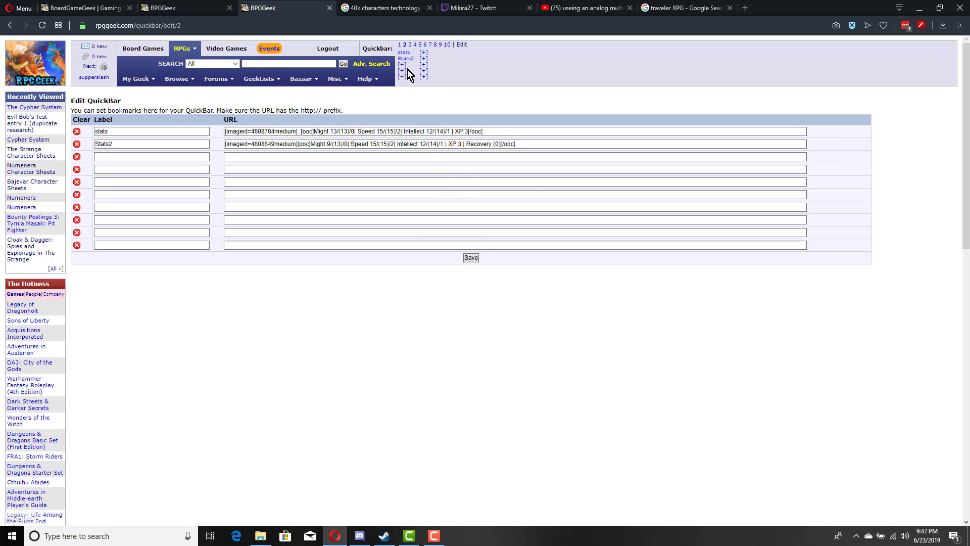
Copy the Stats2 banner and stat line into the body of the test post, and widen the text box to fit it
left_click_drag(519, 143, 222, 146)
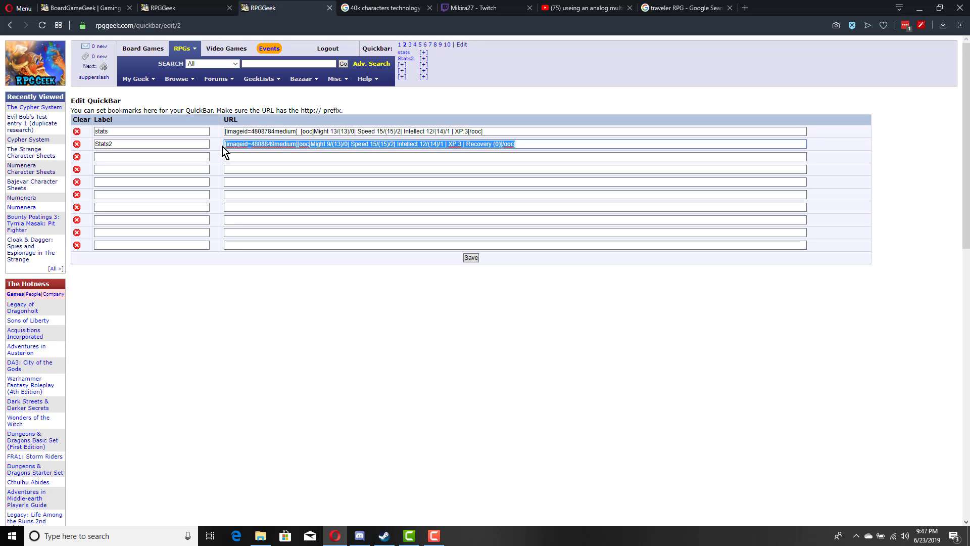
left_click(180, 7)
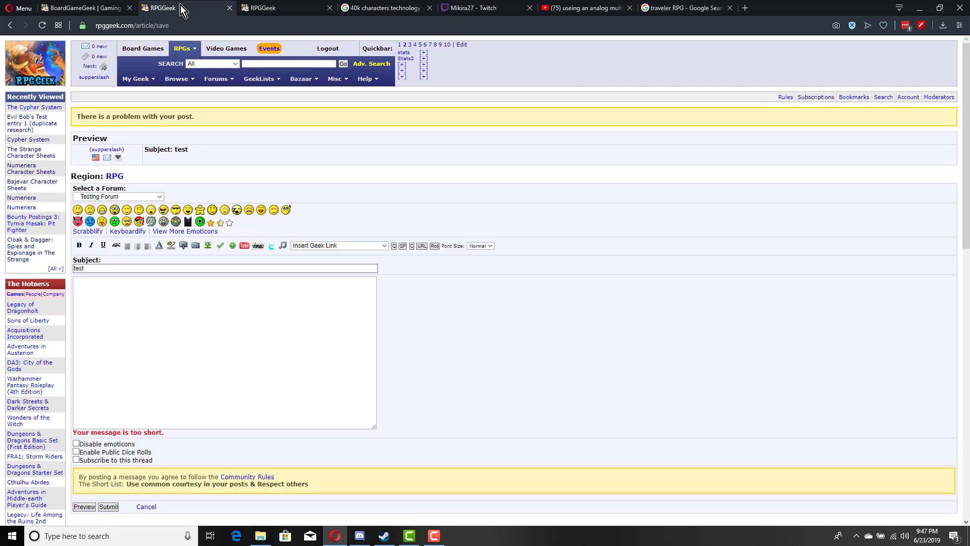
left_click(239, 299)
key("ctrl+v")
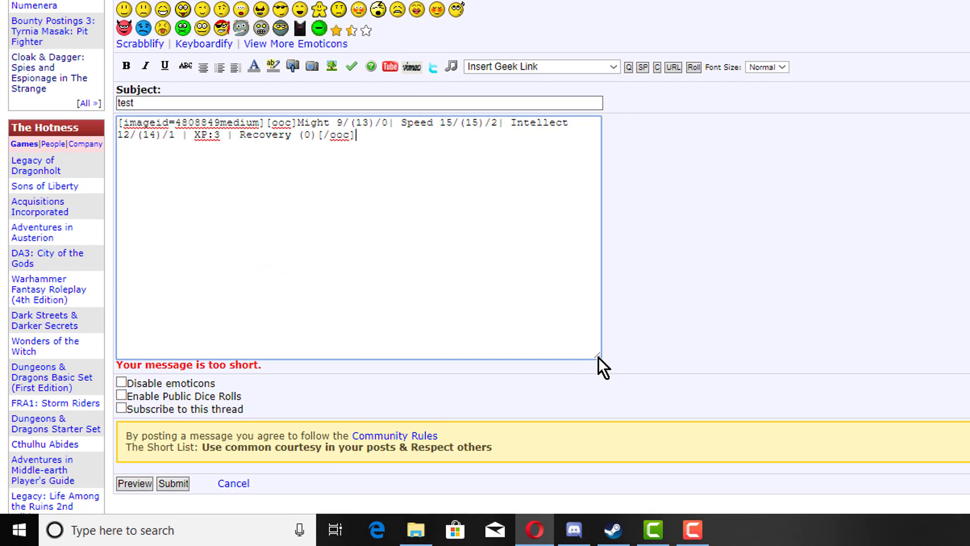
left_click_drag(599, 356, 962, 348)
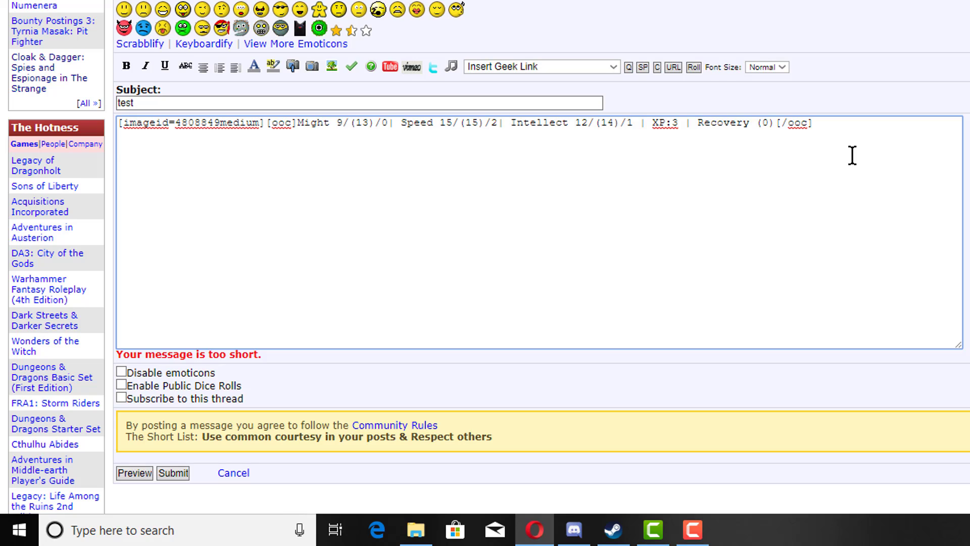
Add the lines "Bob runs across the room and pushes sally out of the way." and "I want to hack the pc. What lvl will it be?", and preview
key("ctrl+v")
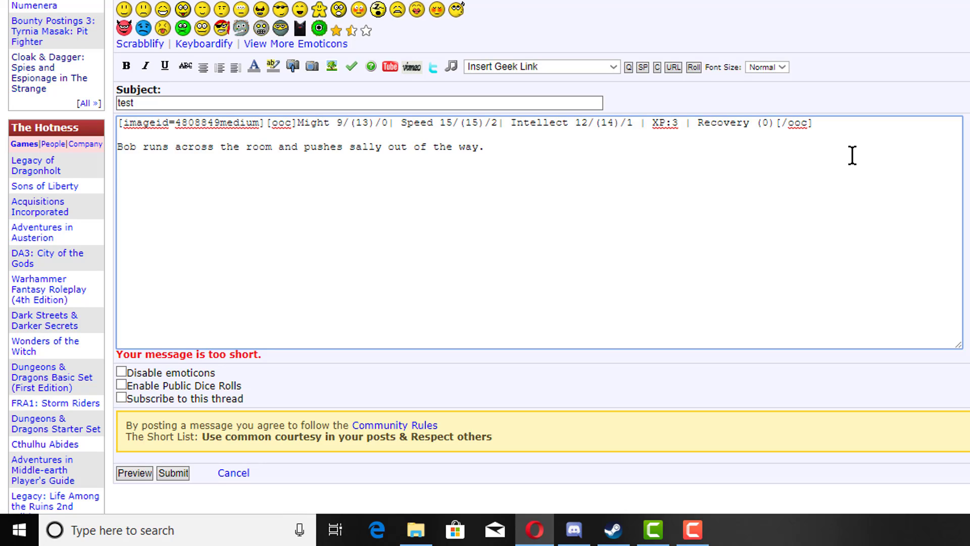
key("ctrl+v")
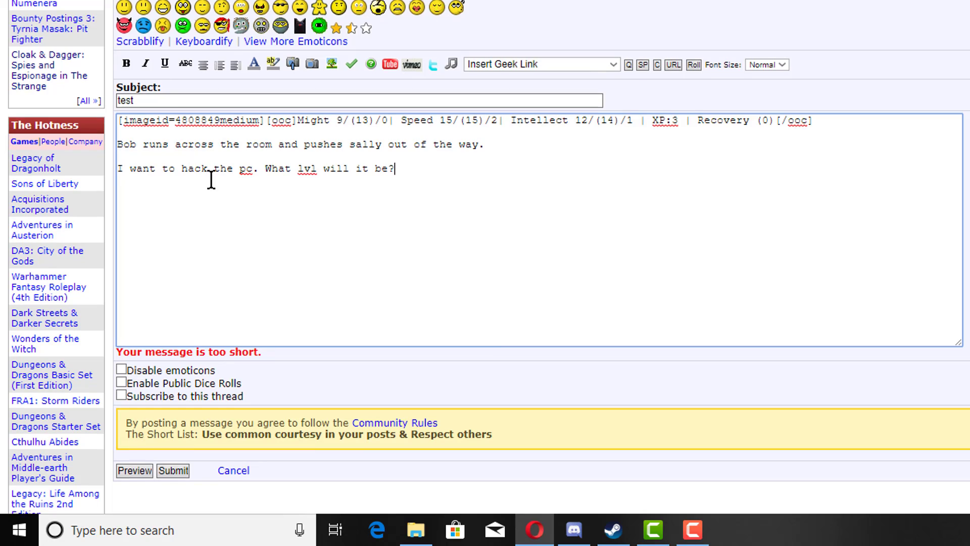
scroll(212, 180, "down", 3)
left_click(131, 338)
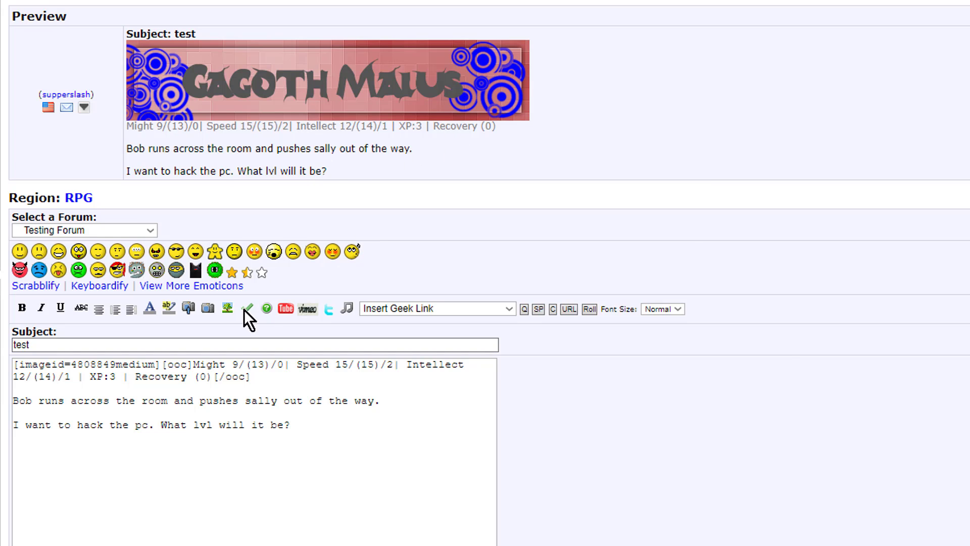
Make the "Bob runs across the room" line bold and insert a blank line before the "I want to hack the pc" line
left_click_drag(12, 404, 390, 407)
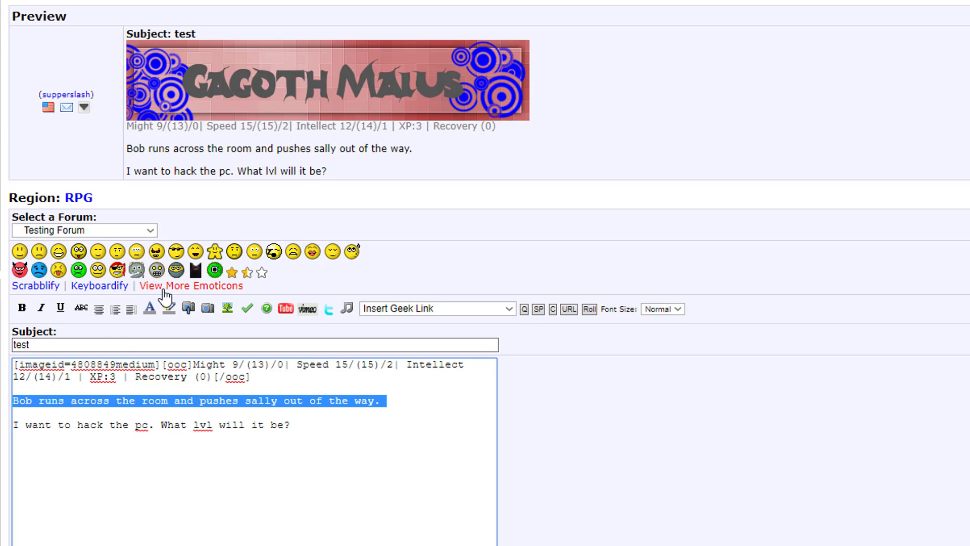
left_click(22, 307)
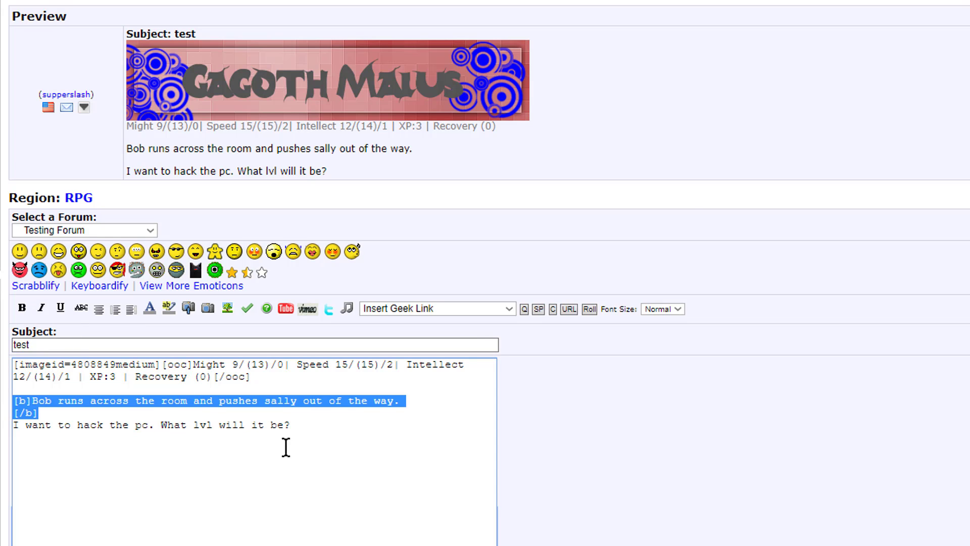
left_click(304, 433)
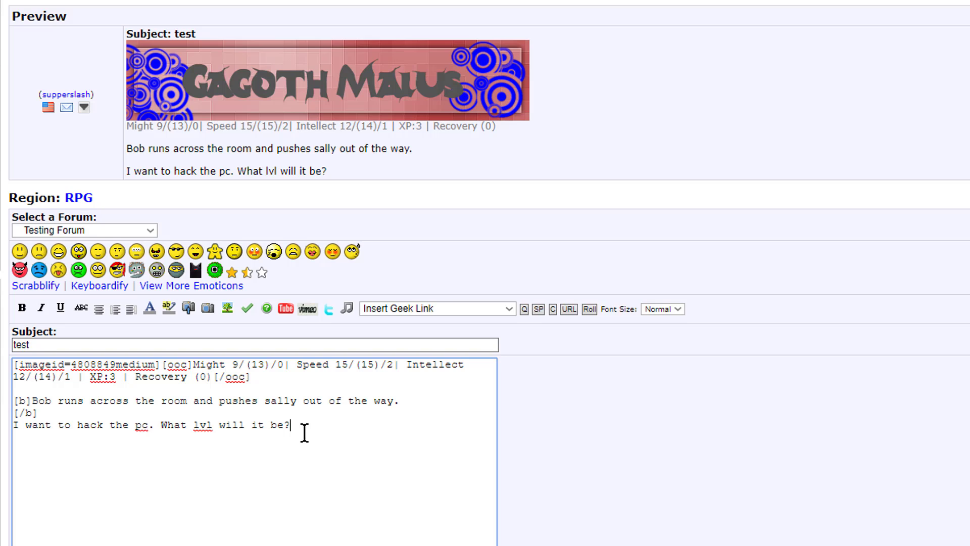
left_click(13, 427)
key("Return")
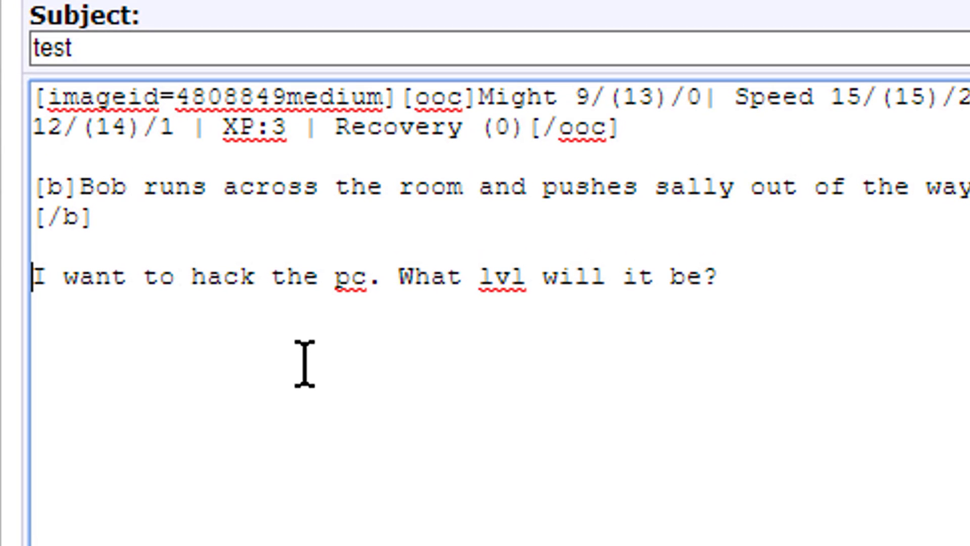
Wrap the "I want to hack the pc. What lvl will it be?" line in [ooc] and [/ooc] tags
type("[")
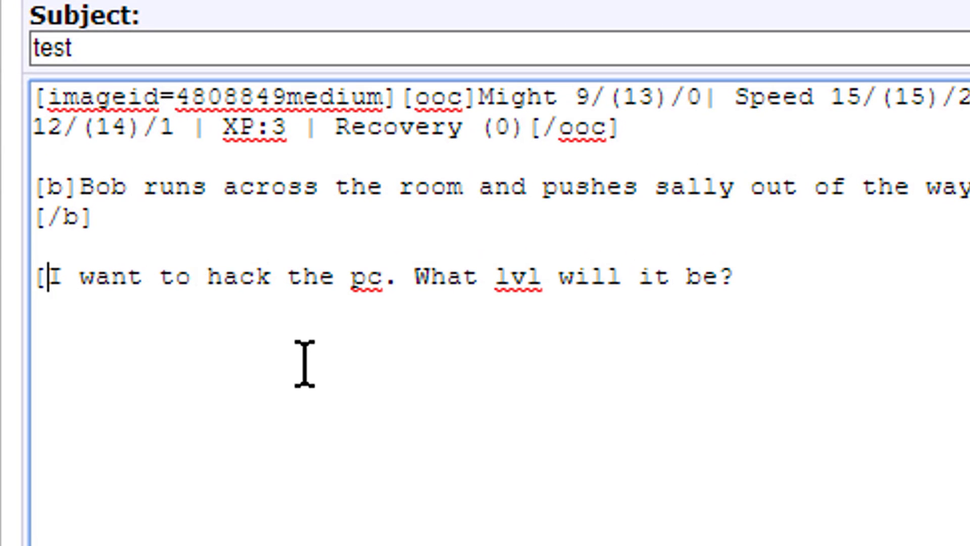
type("ooc]")
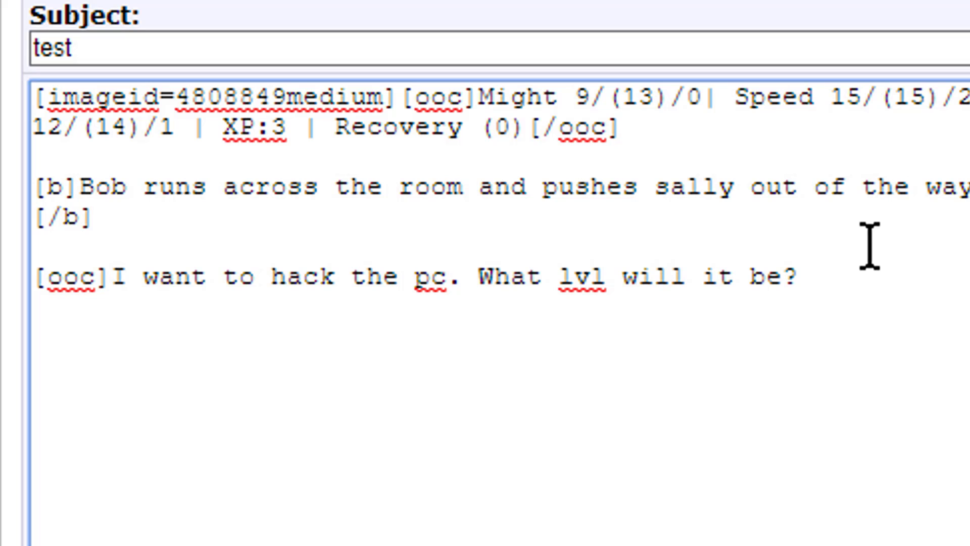
left_click(840, 266)
type("[")
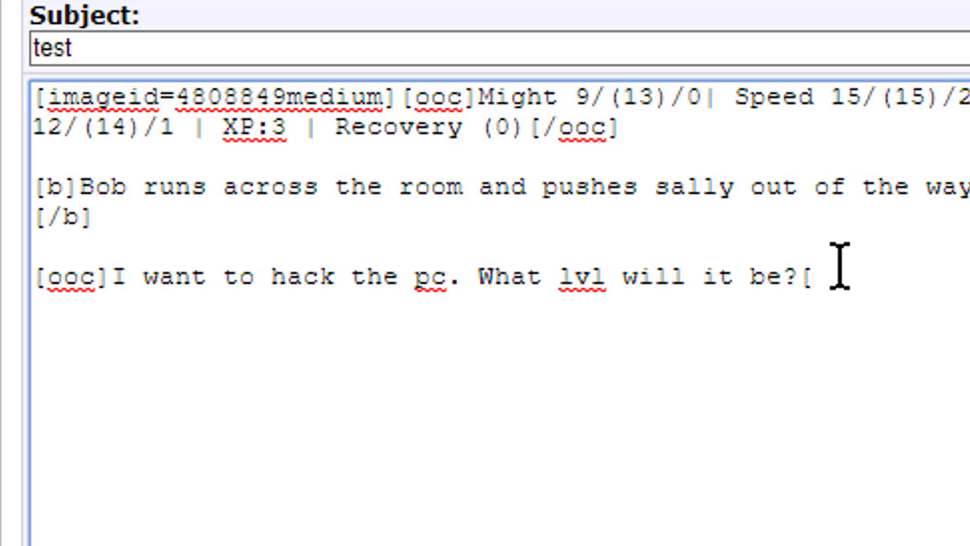
type("/ooc]")
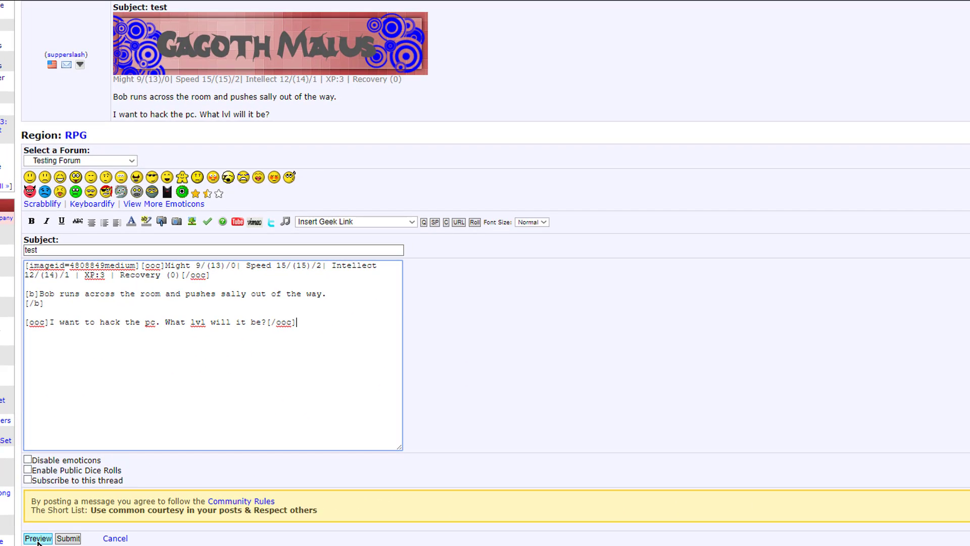
Preview the post and insert ", says "Look out!"" after "Bob runs across the room" in the bold line
left_click(38, 538)
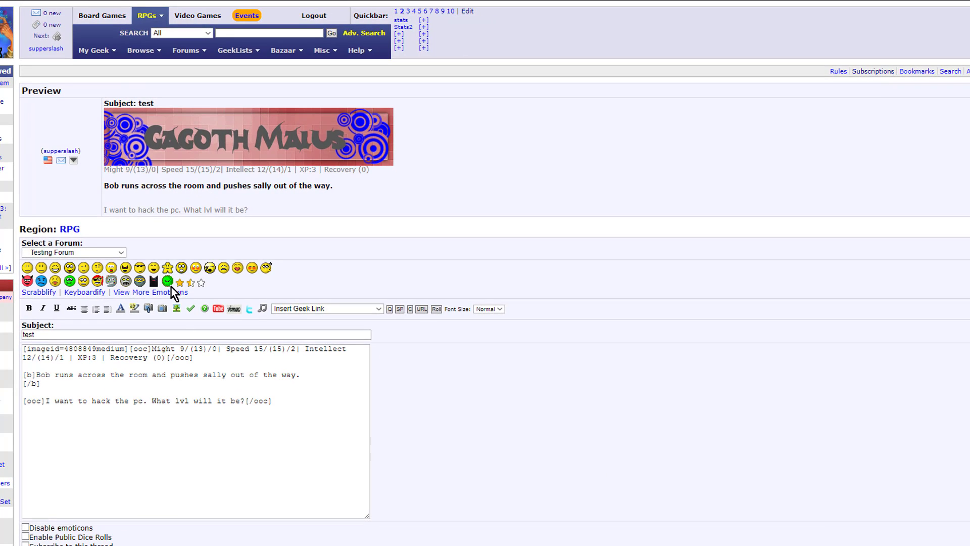
left_click(291, 406)
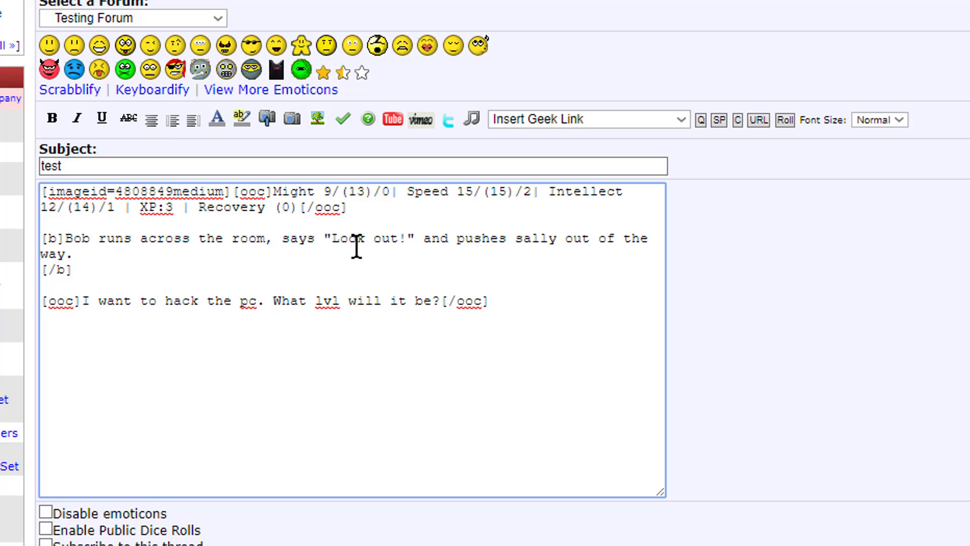
Colour the quoted words "Look out!" red (#FF0000) and preview the post
left_click_drag(324, 238, 418, 238)
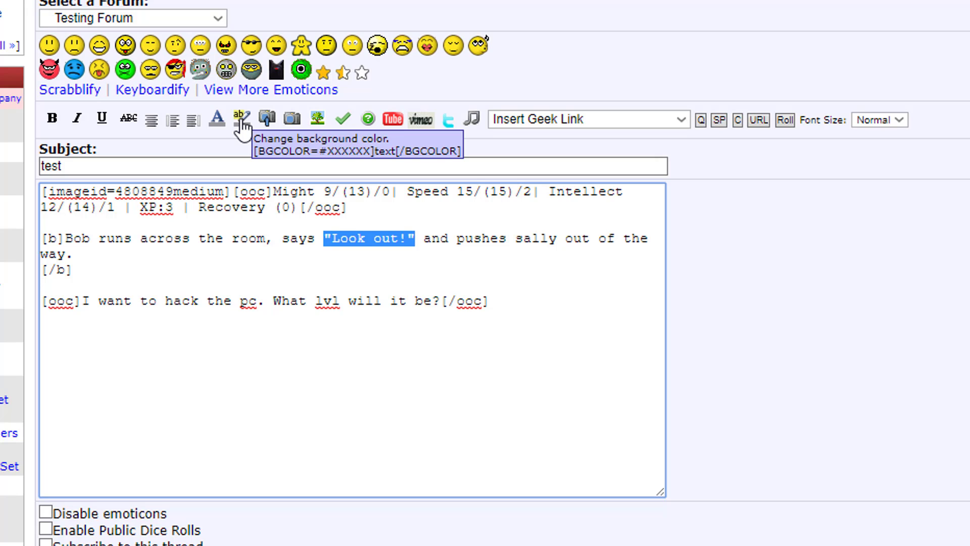
left_click(220, 126)
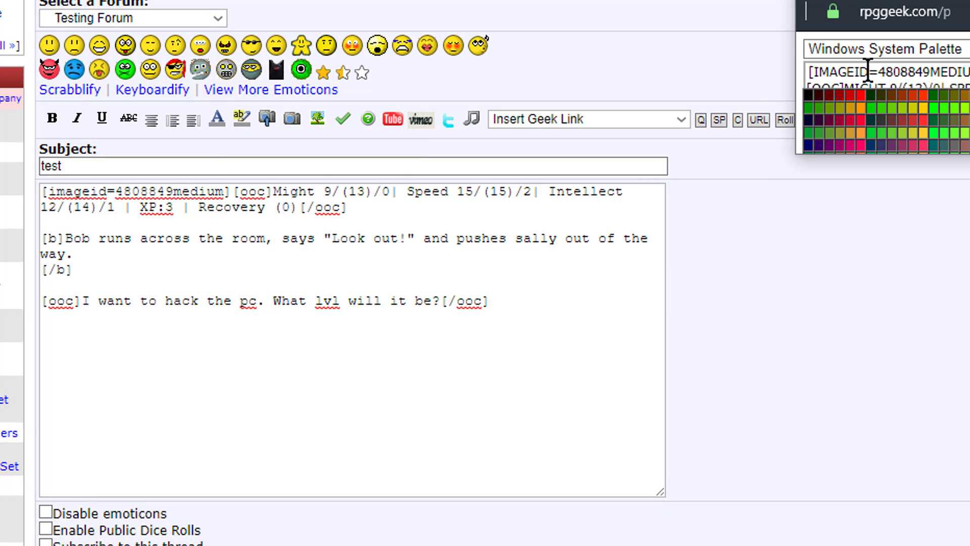
left_click(866, 99)
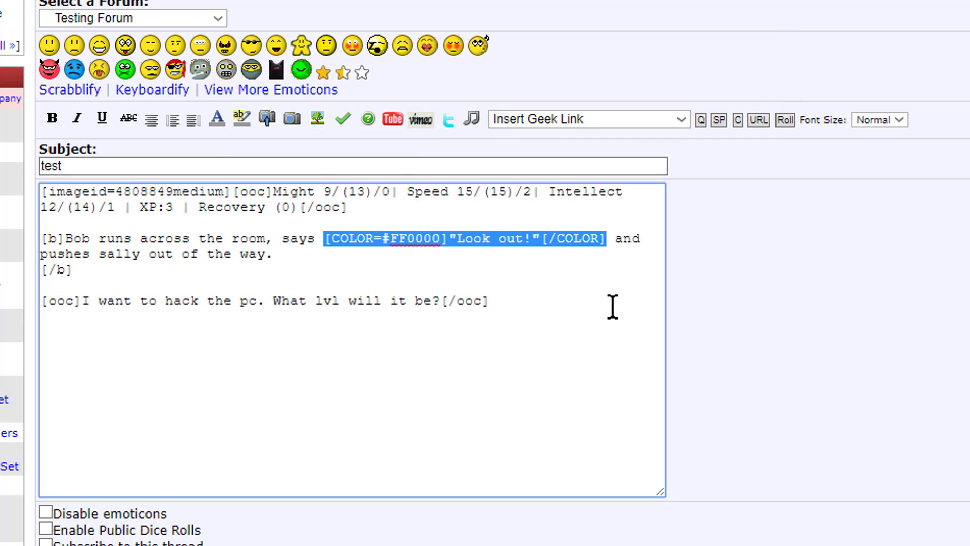
left_click(210, 387)
scroll(167, 420, "down", 5)
left_click(65, 301)
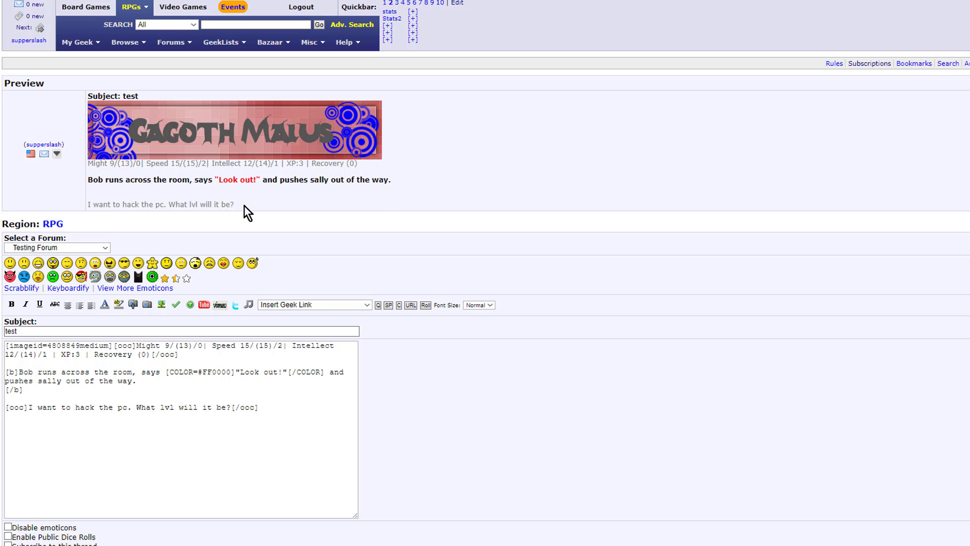
Replace "What lvl will it be?" in the out-of-character line with "I am trained inhacking"
left_click(272, 411)
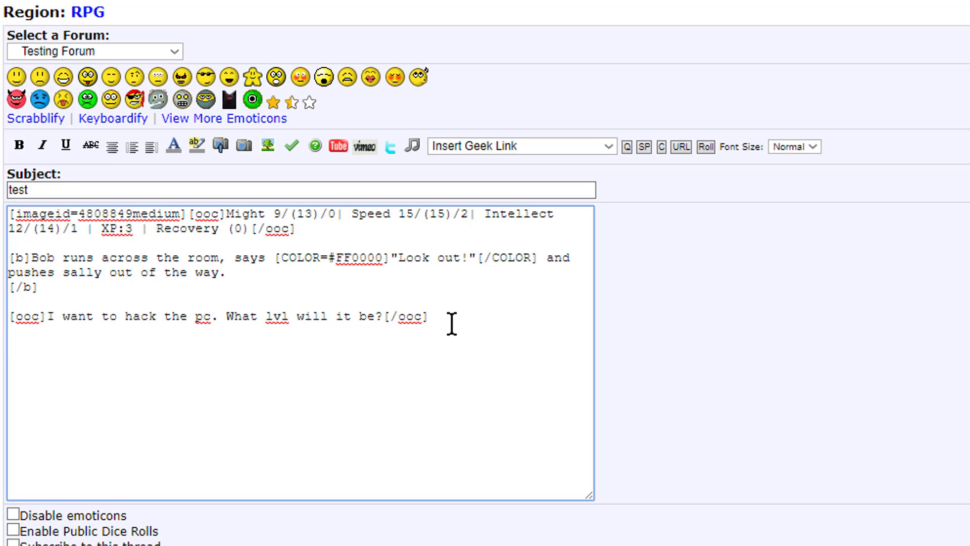
key("Return")
key("Return")
left_click_drag(227, 320, 384, 321)
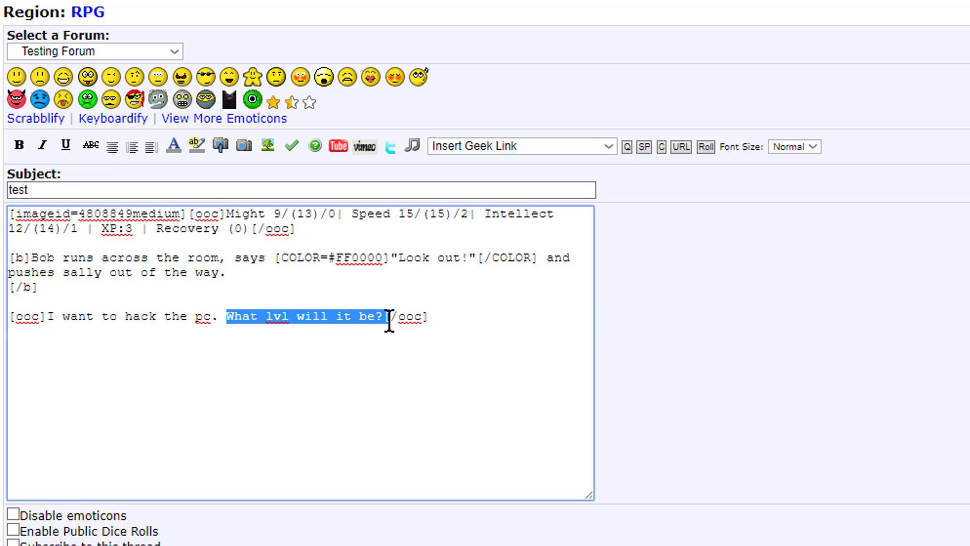
key("BackSpace")
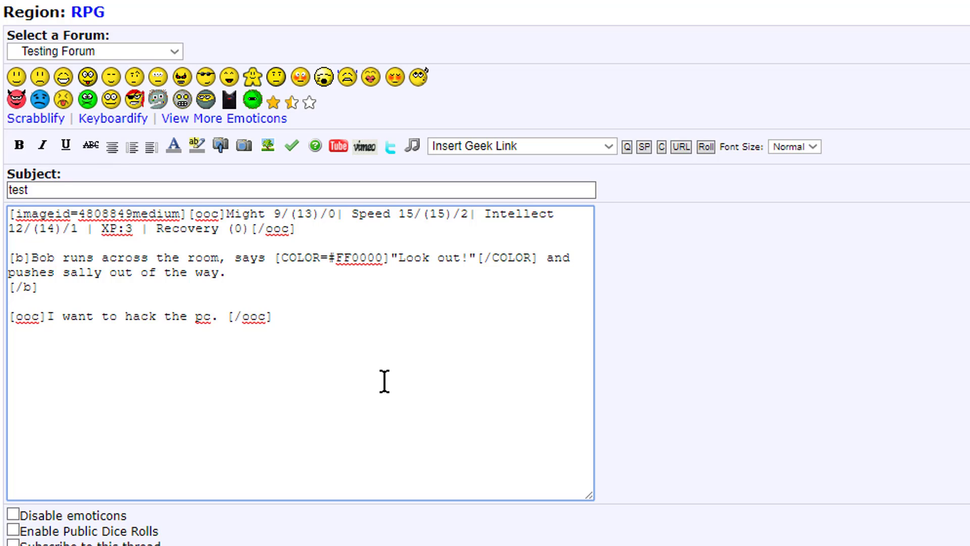
type("I amd")
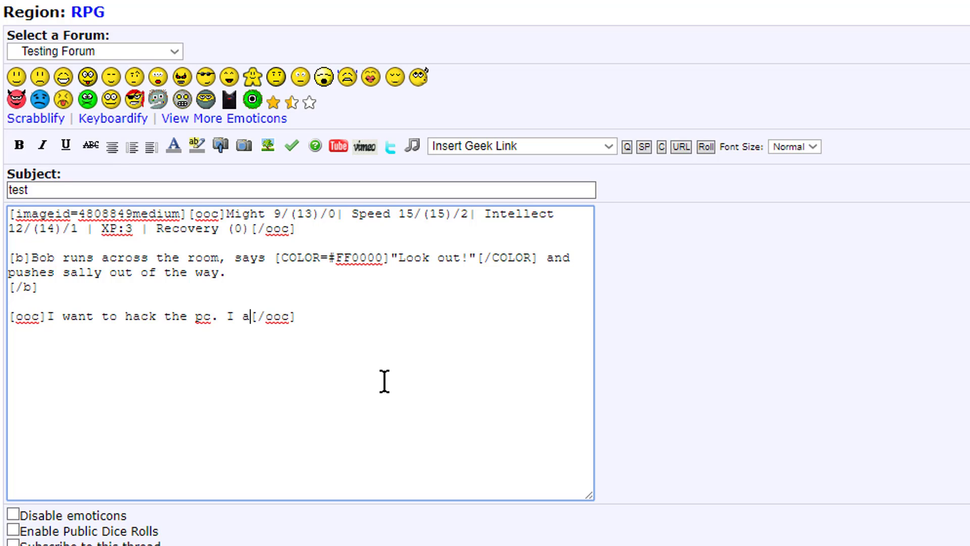
key("BackSpace")
key("BackSpace")
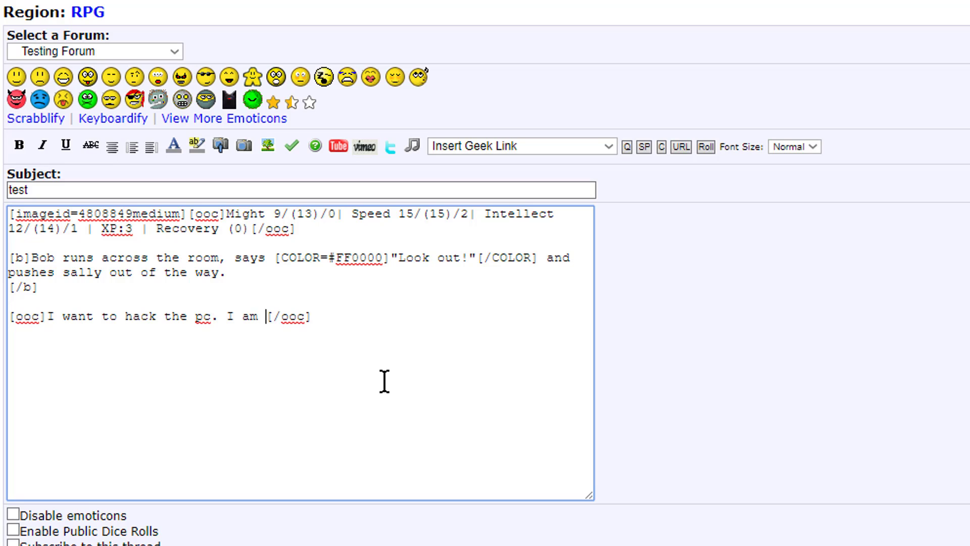
type("trained ")
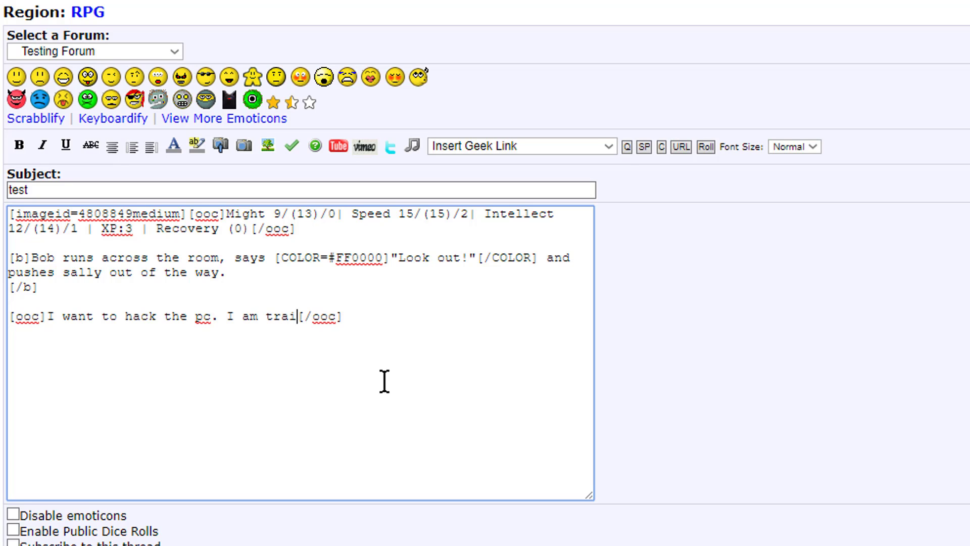
type("inhac")
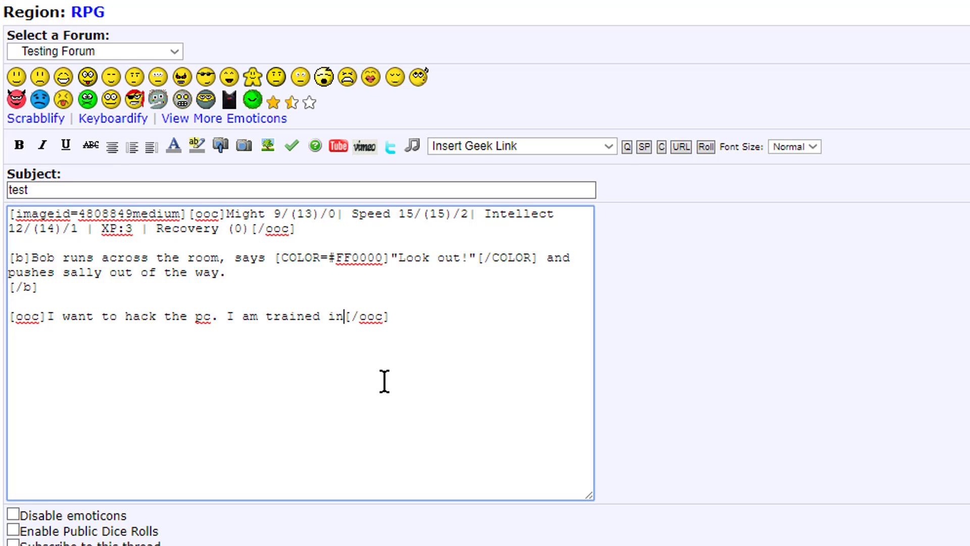
type("king")
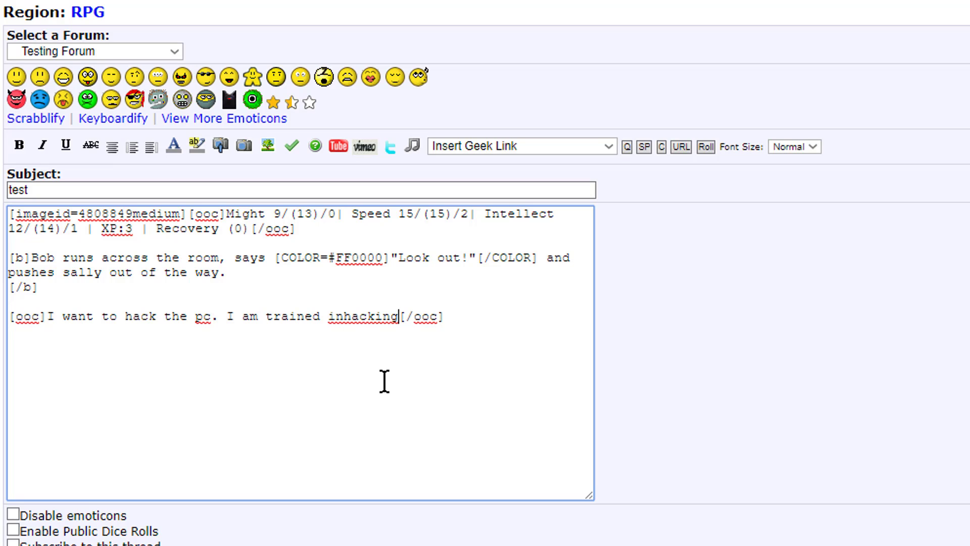
Extend the out-of-character line with ", and i use 2 effort." and leave a blank line below it
type(". and")
key("BackSpace")
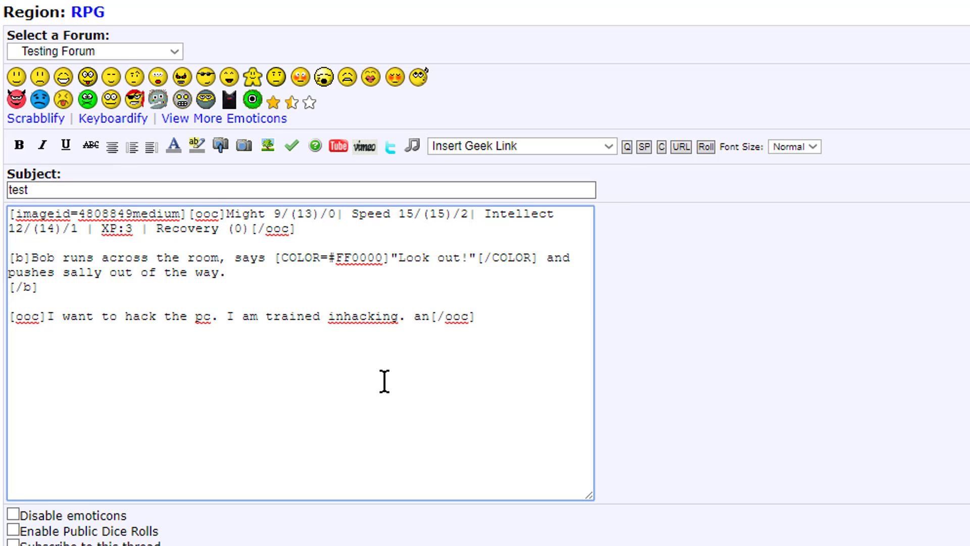
key("BackSpace")
key("BackSpace")
key("BackSpace")
key("BackSpace")
type(", and i")
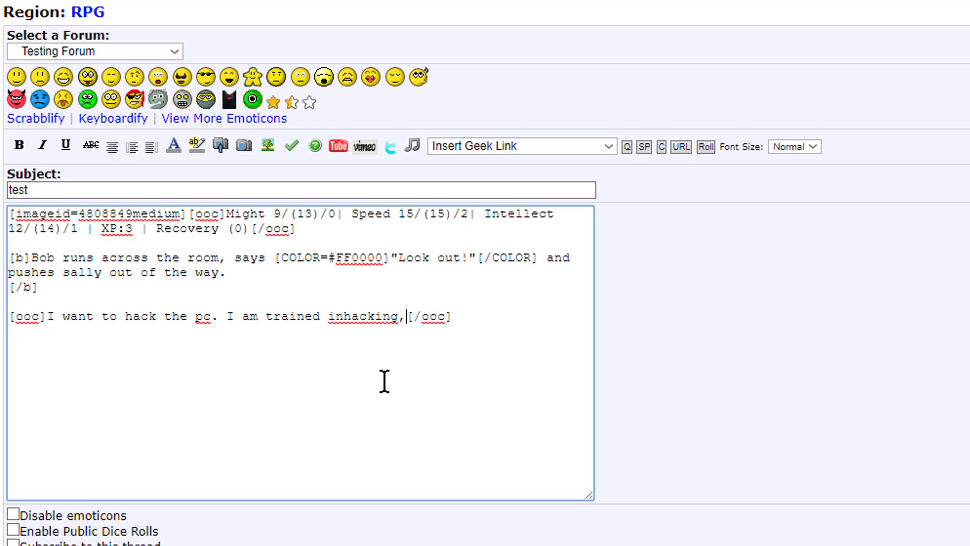
type(" use")
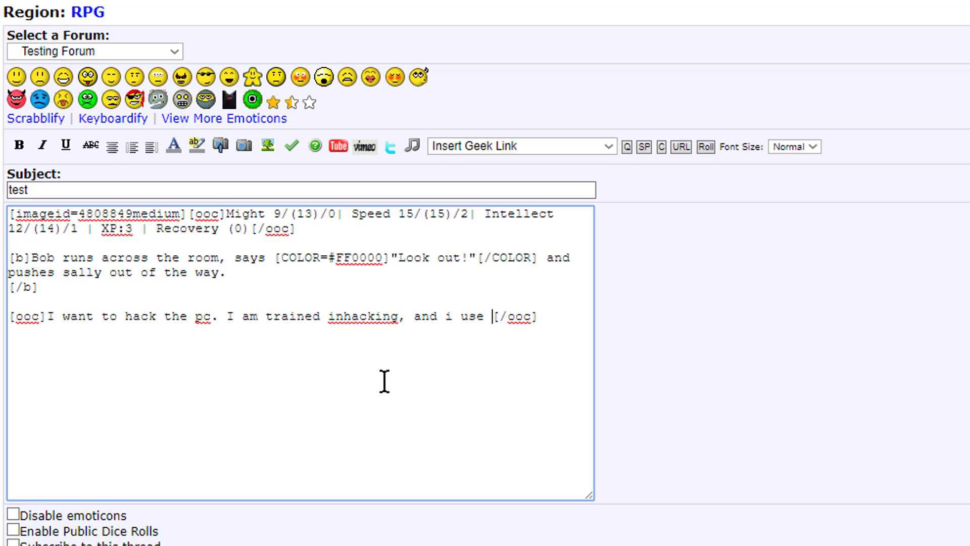
type(" 2")
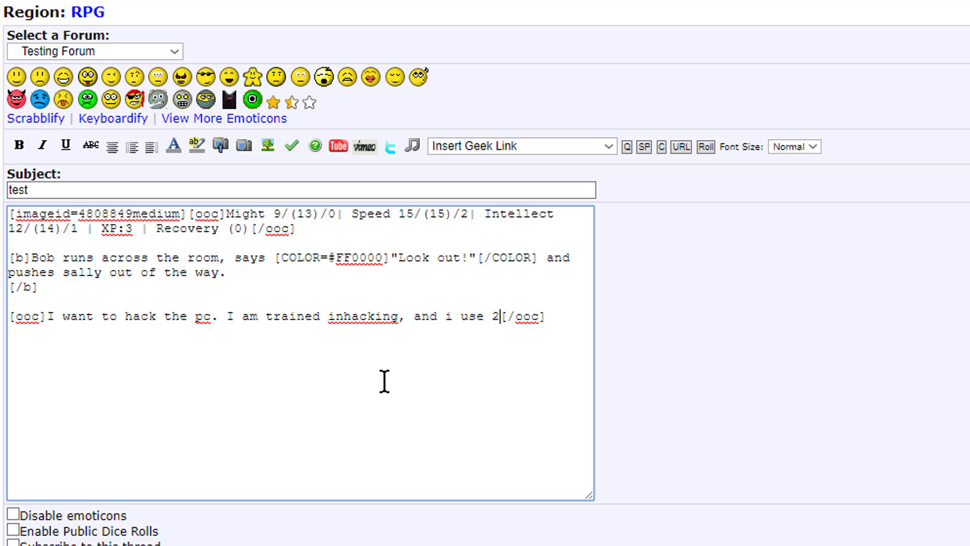
type(" effo")
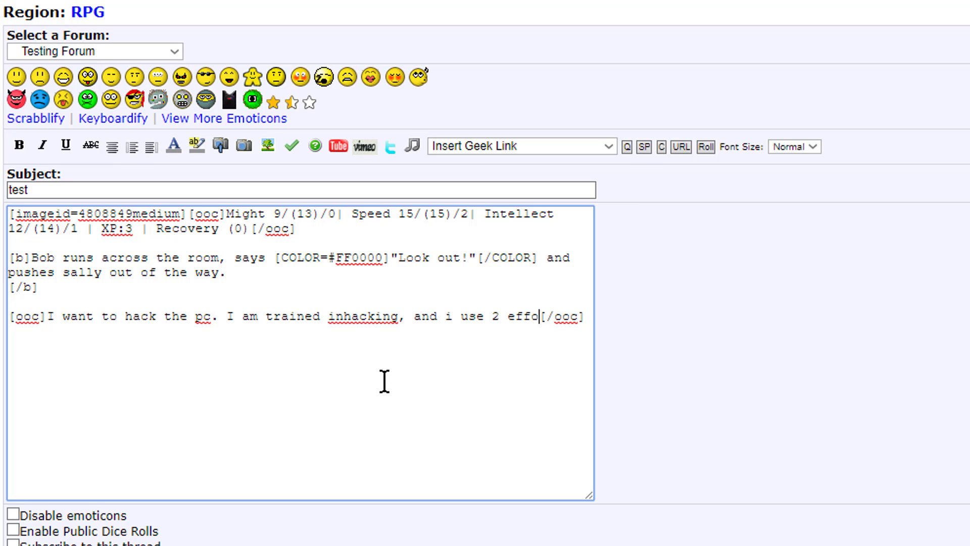
type("rt")
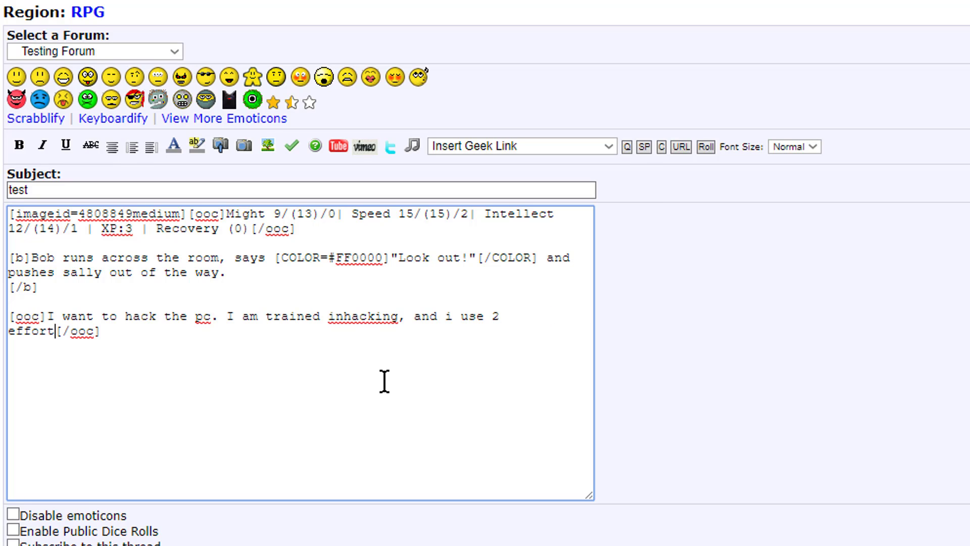
type(".")
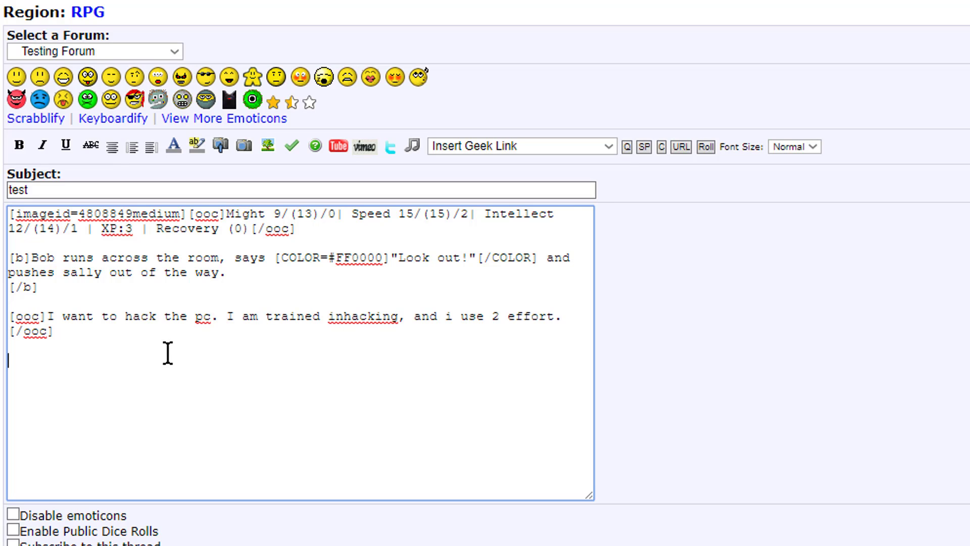
Start a dice roll for the post using one d20
left_click(707, 147)
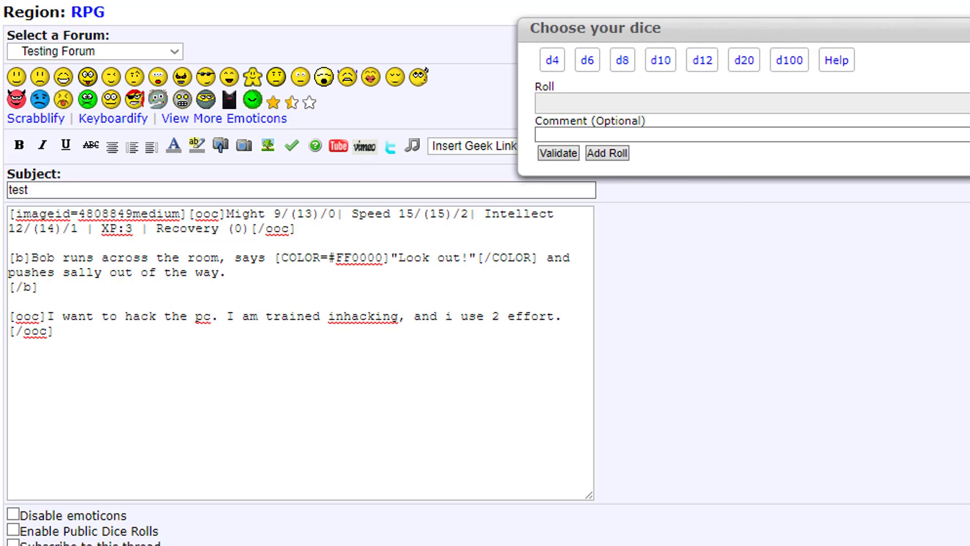
left_click(753, 60)
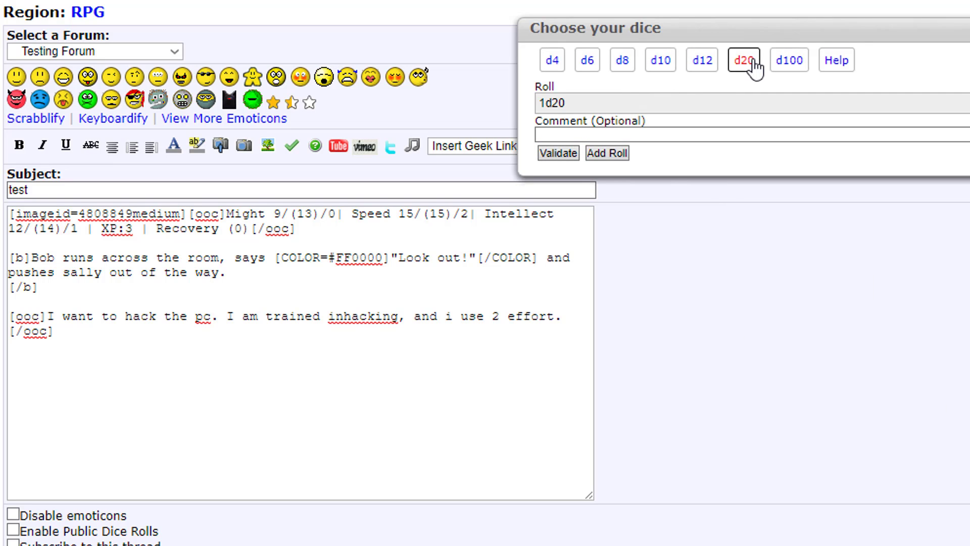
Try a +5 modifier on the 1d20 roll, and remove it again
left_click(639, 104)
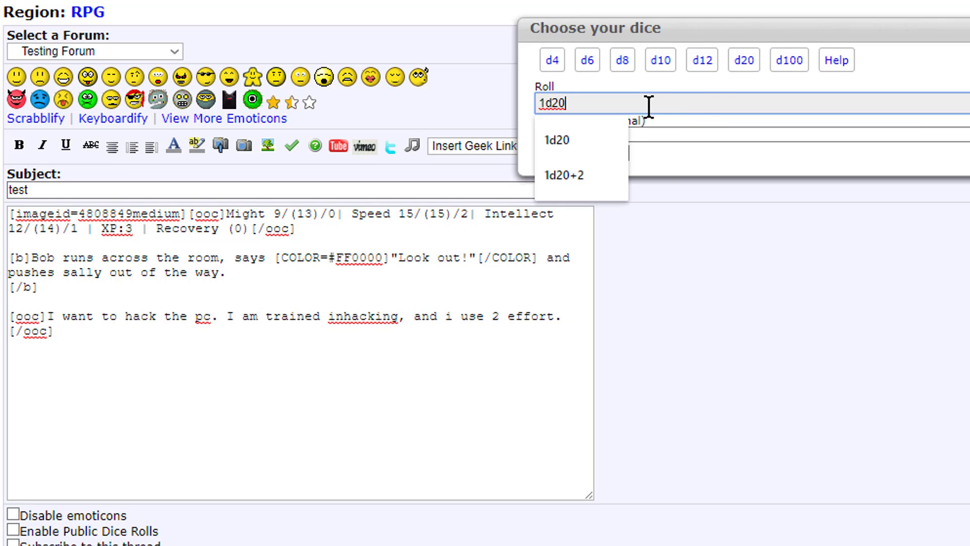
left_click(720, 123)
left_click(601, 106)
type("+5")
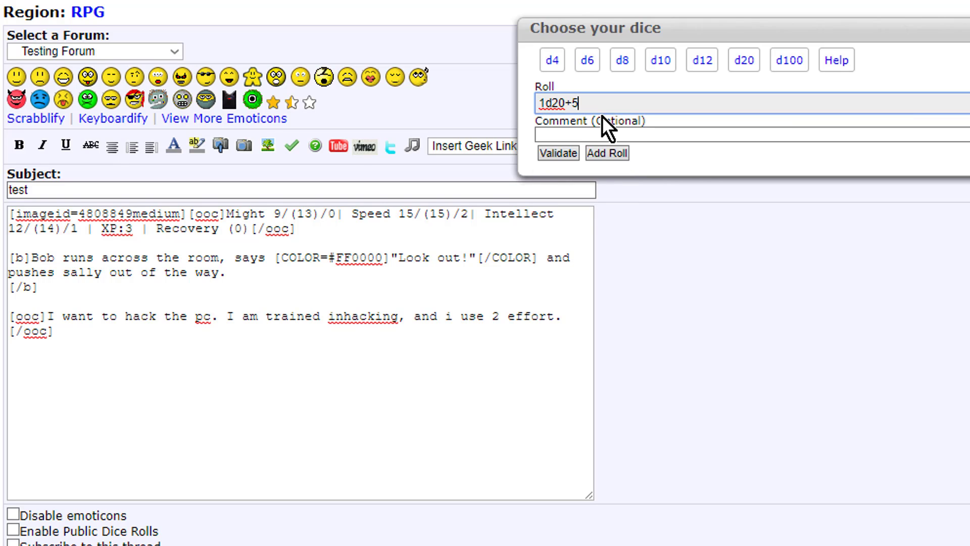
key("BackSpace")
key("BackSpace")
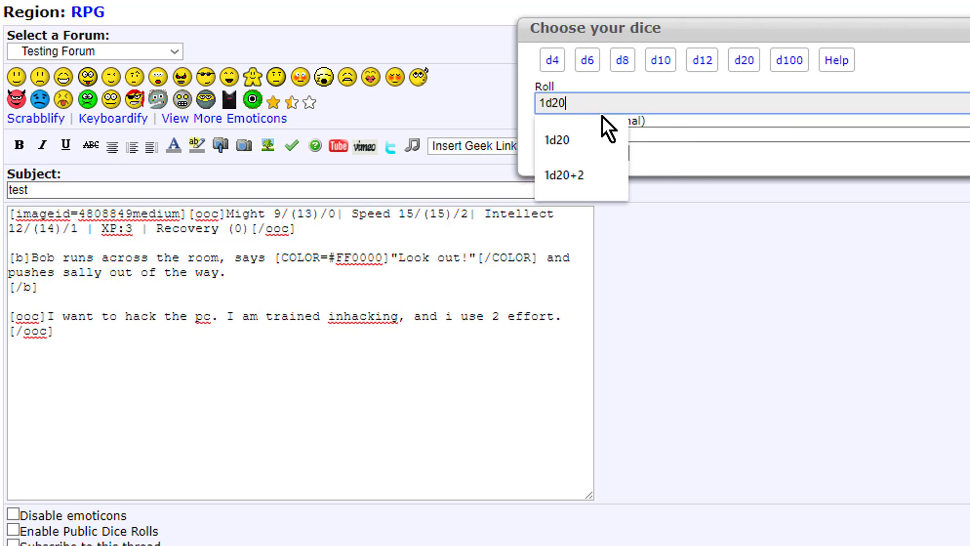
Give the 1d20 roll the comment "hack the pc.", validate it, add it to the post and preview
left_click(660, 135)
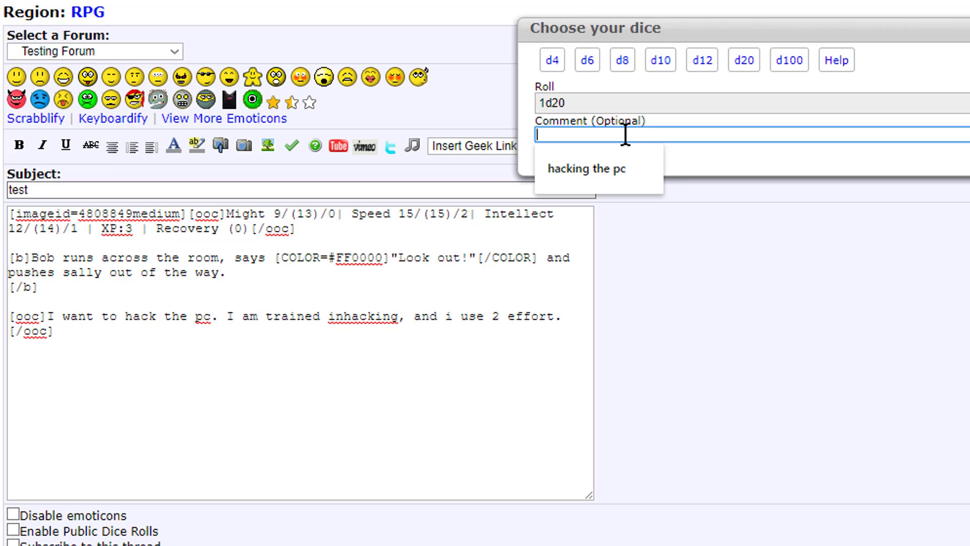
type("hack ")
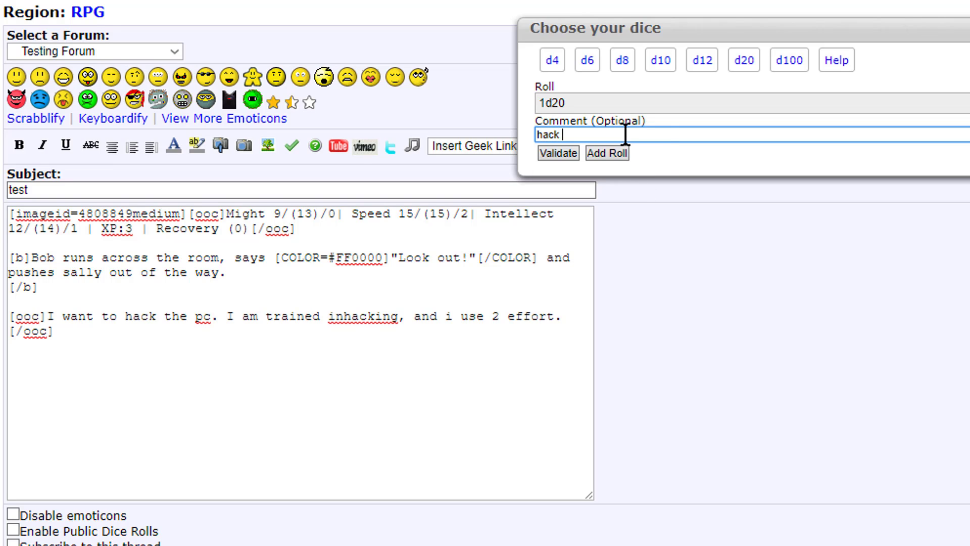
type("the pc.")
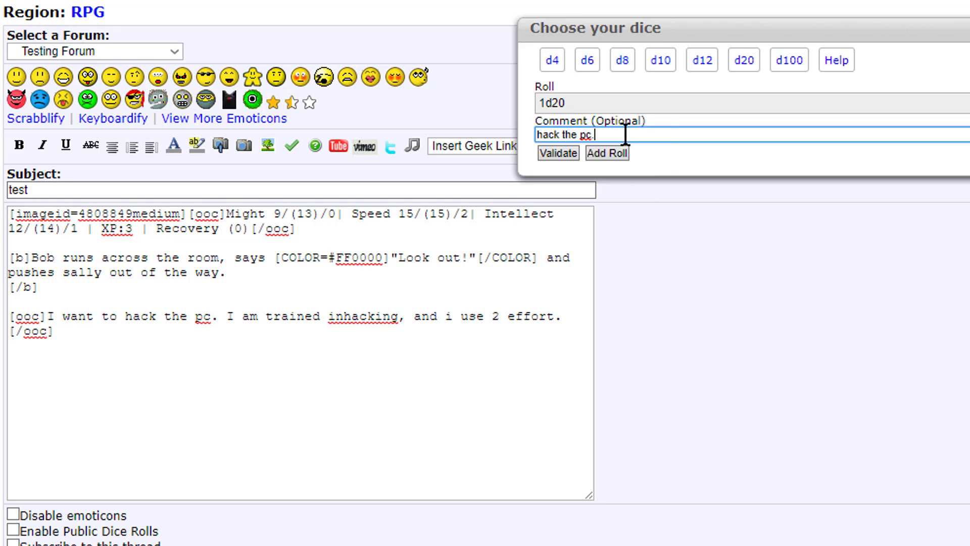
left_click(571, 156)
left_click(596, 153)
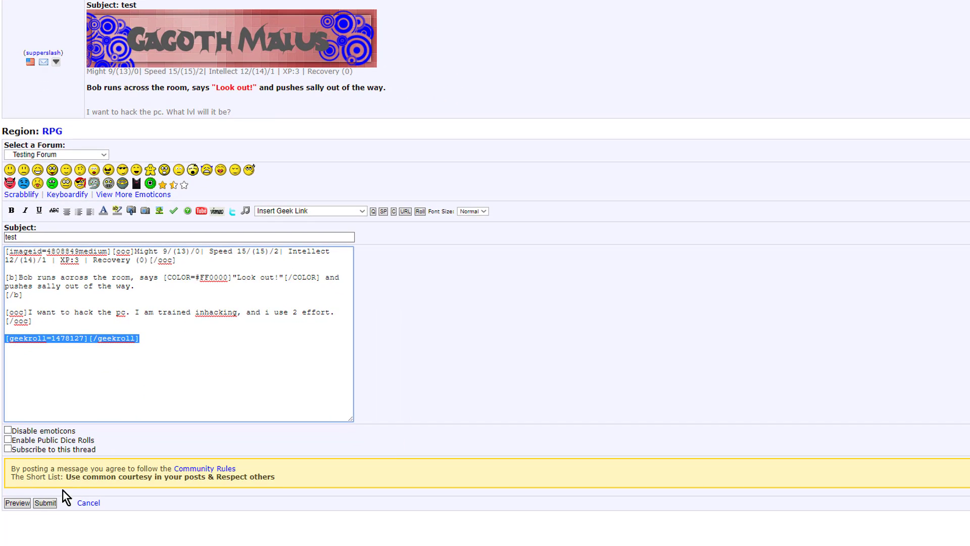
left_click(24, 503)
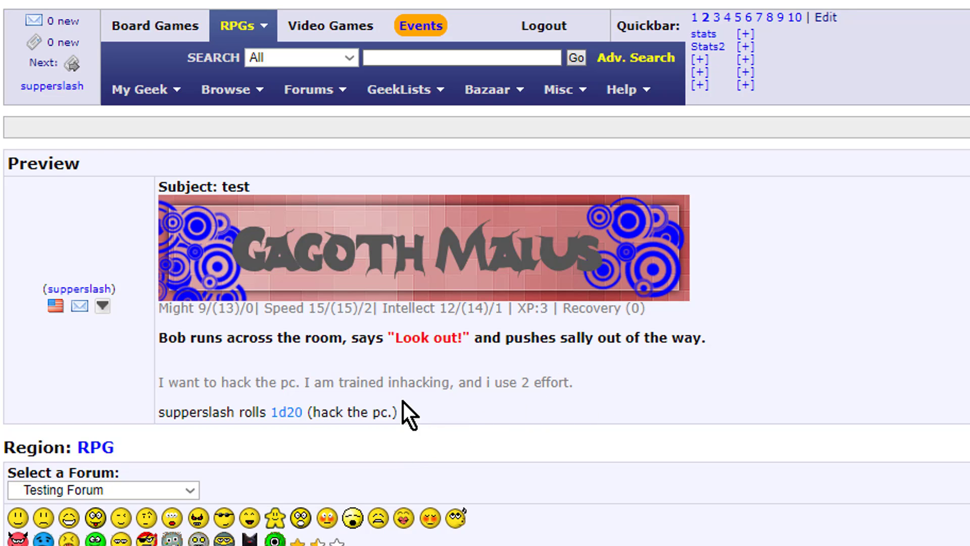
left_click_drag(314, 411, 395, 412)
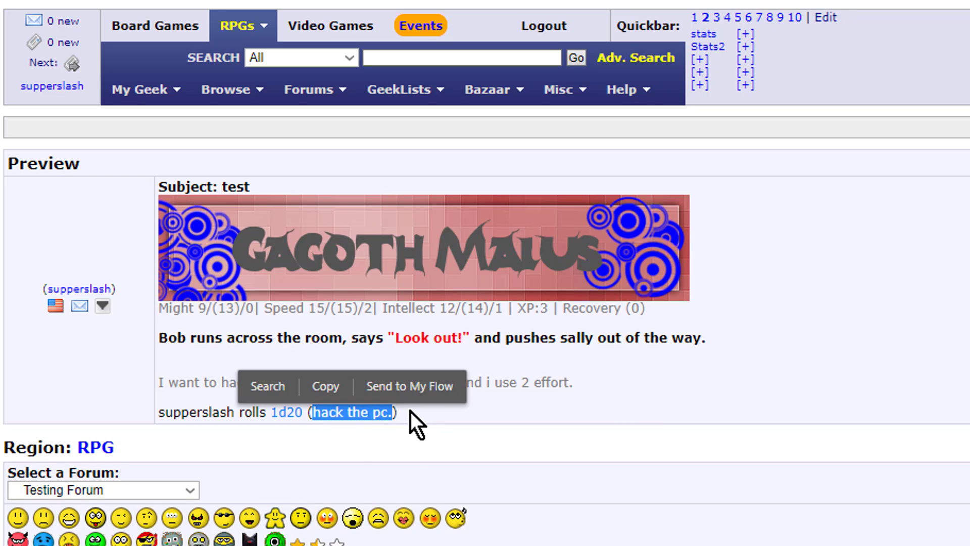
left_click(351, 412)
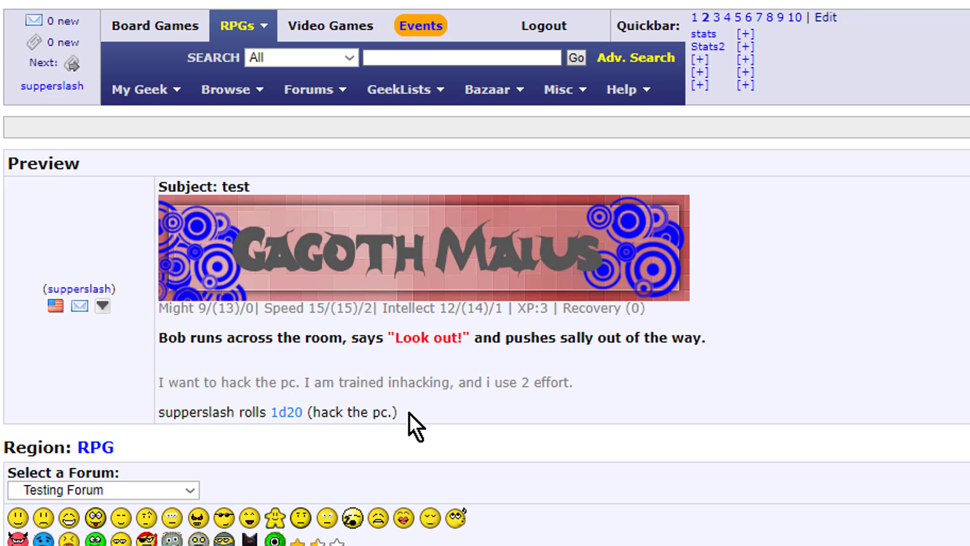
left_click_drag(312, 412, 397, 412)
left_click(424, 416)
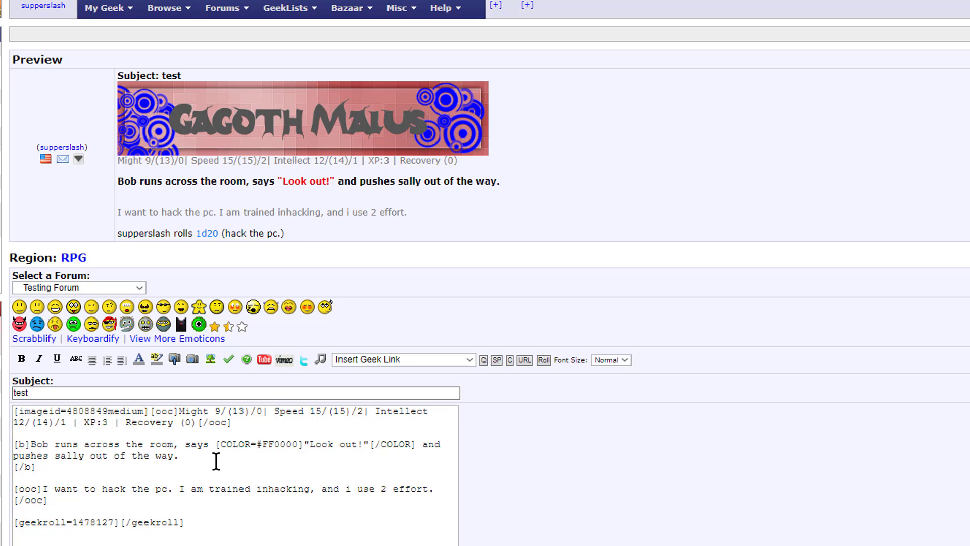
Add the plain line "Bob shoots Sally a glance." between the bold text and the out-of-character note, and preview the post
left_click(187, 474)
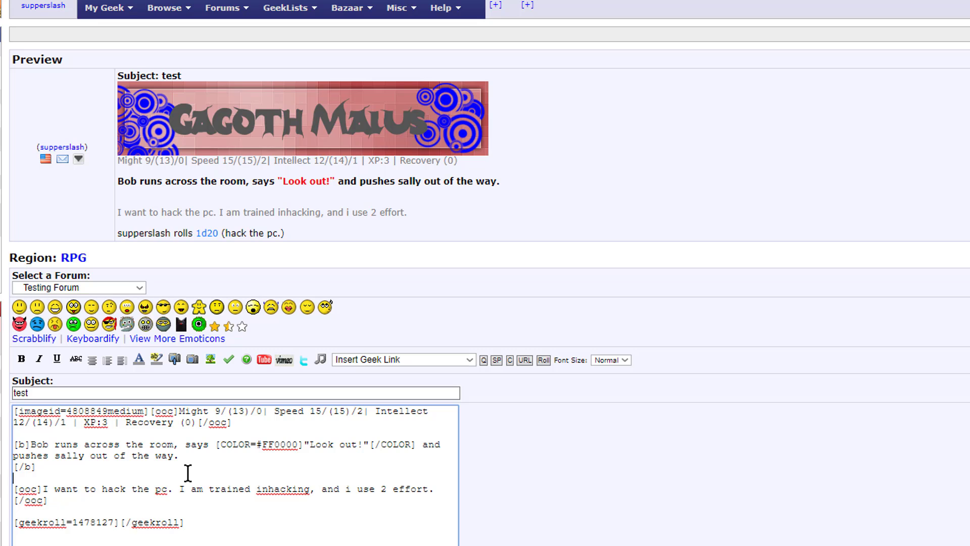
key("Return")
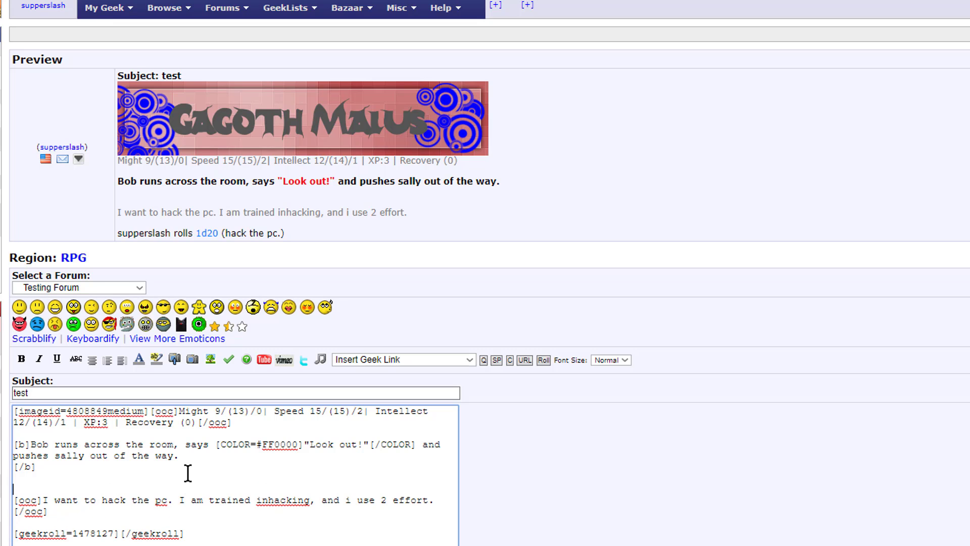
key("Return")
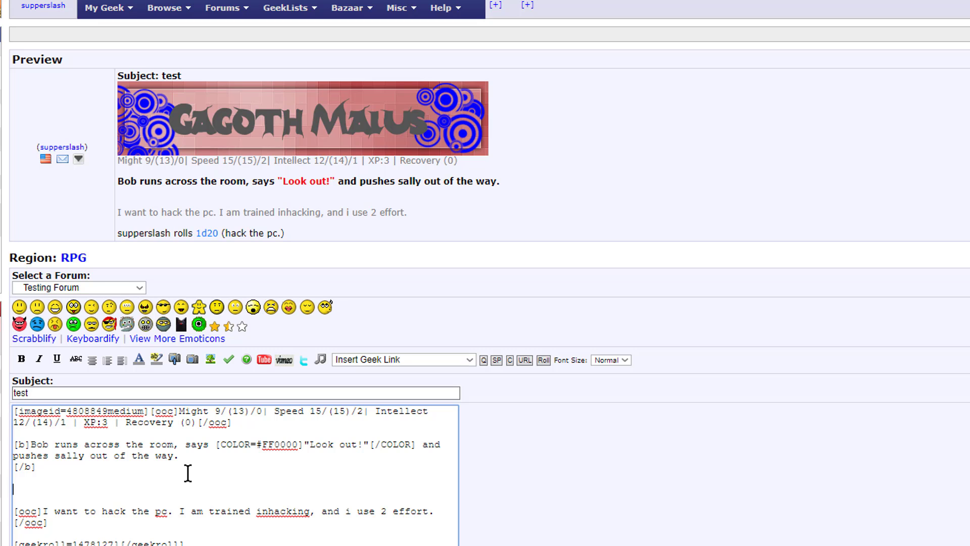
type("Bob shoots Saly a glance.")
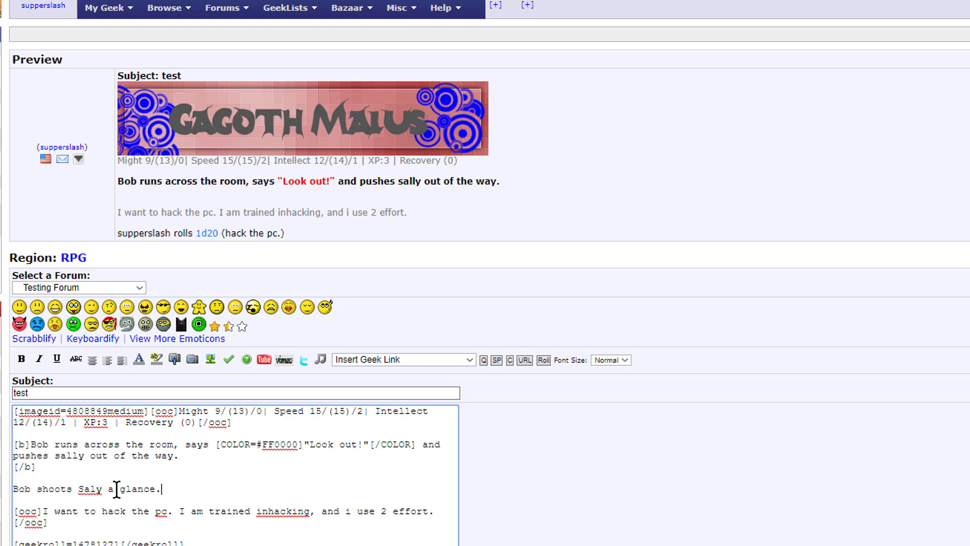
left_click(95, 489)
type("l")
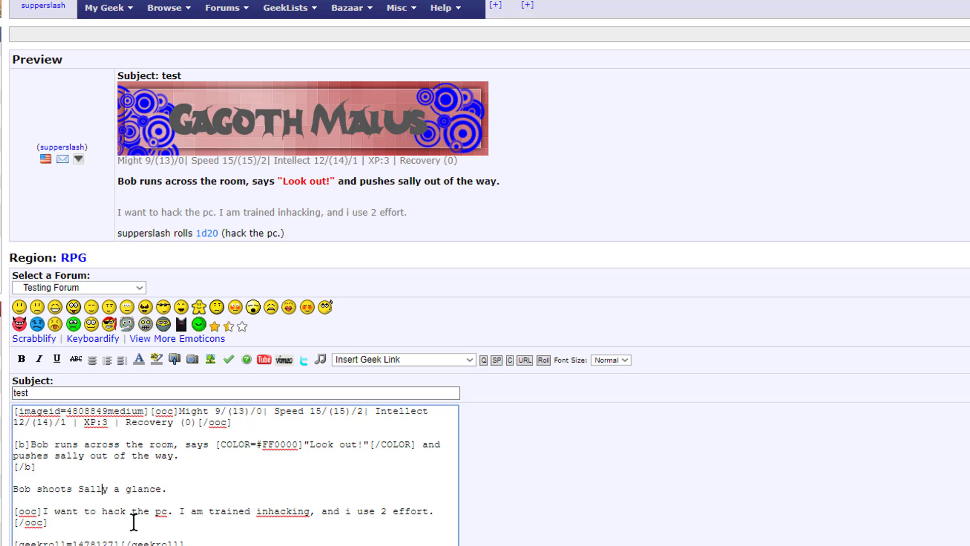
scroll(208, 494, "down", 2)
left_click(240, 545)
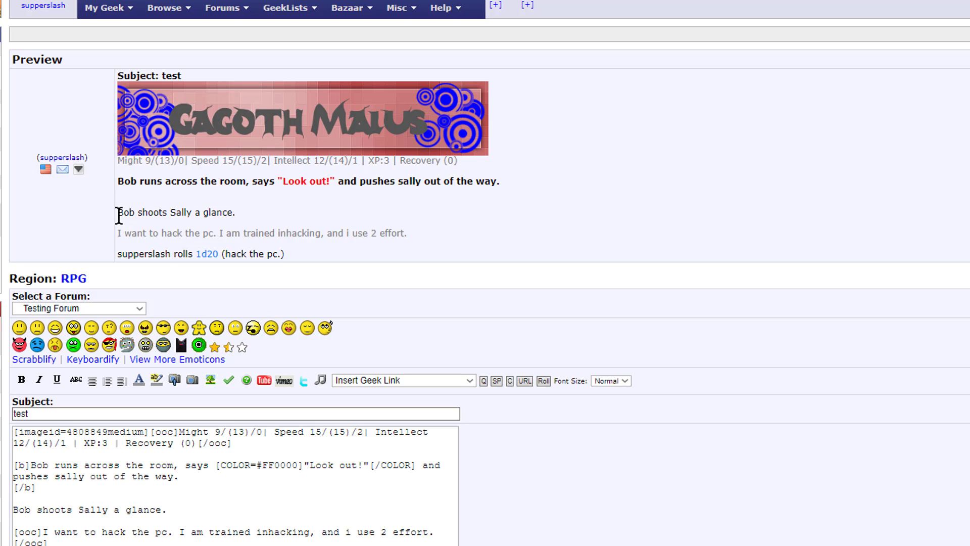
Examine the preview's plain, bold, red and grey out-of-character text to compare how each kind of line is formatted
double_click(119, 212)
left_click_drag(151, 209, 274, 220)
left_click(274, 220)
left_click_drag(117, 180, 328, 181)
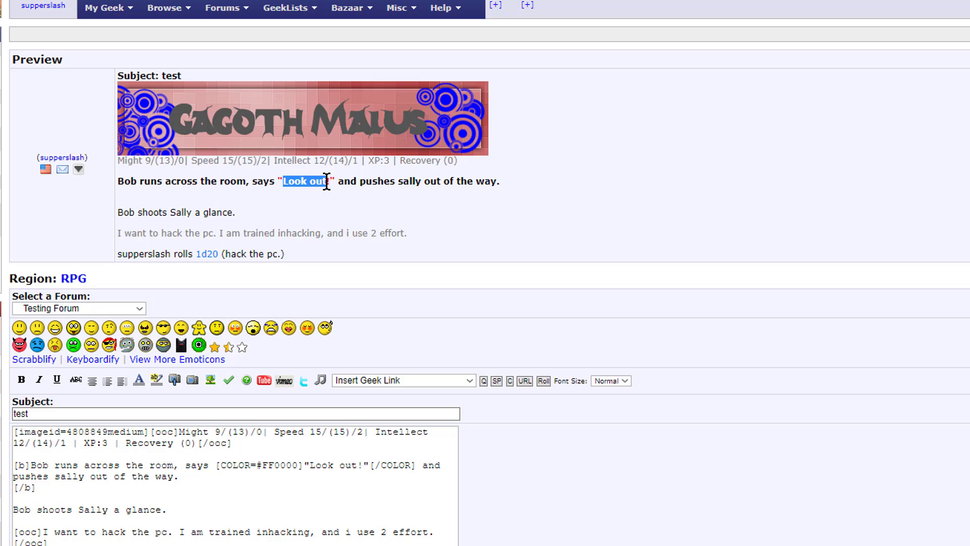
left_click(332, 216)
left_click_drag(118, 212, 244, 213)
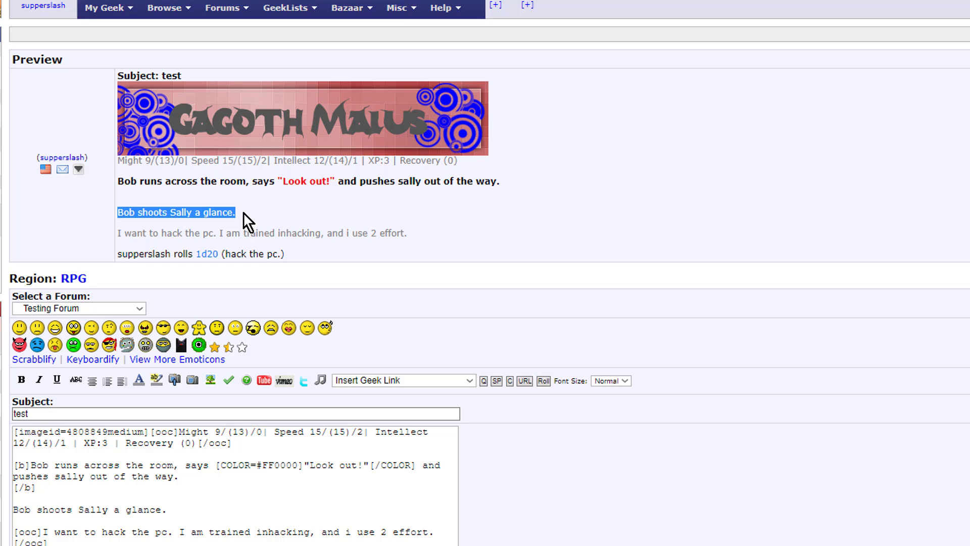
left_click(163, 217)
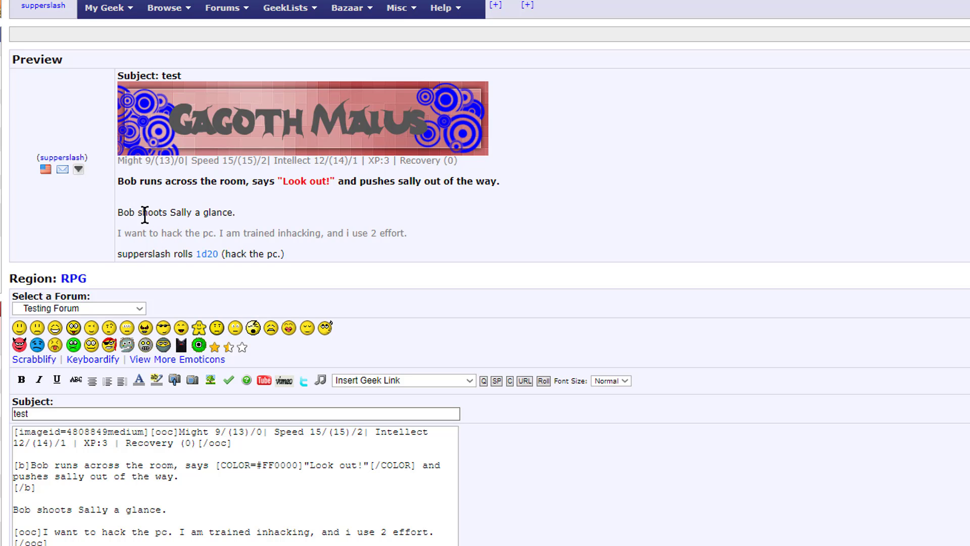
left_click_drag(118, 213, 242, 210)
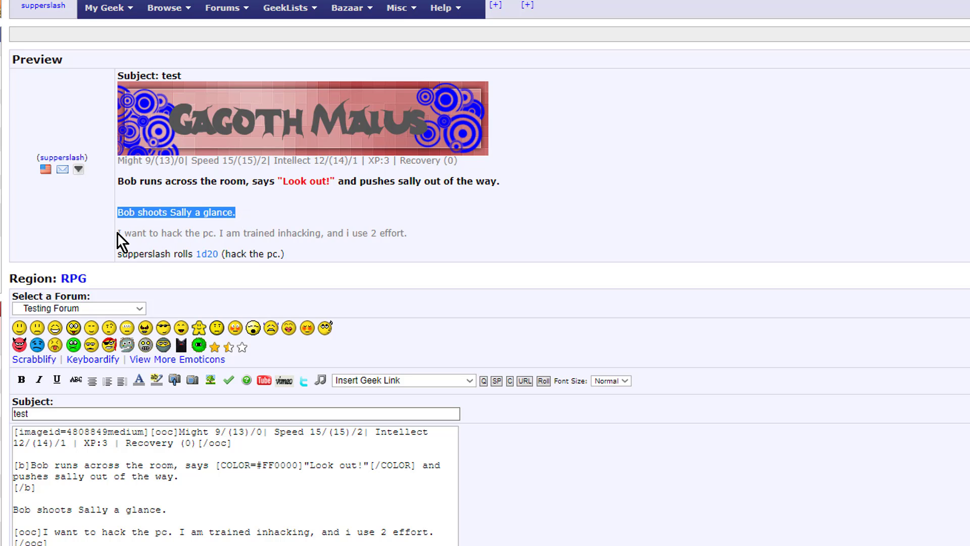
left_click_drag(118, 233, 396, 249)
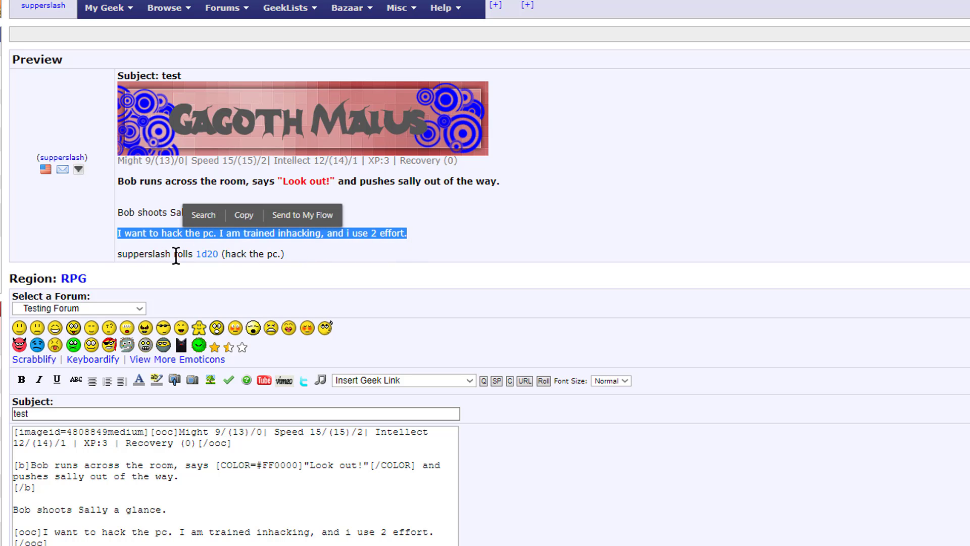
left_click(323, 256)
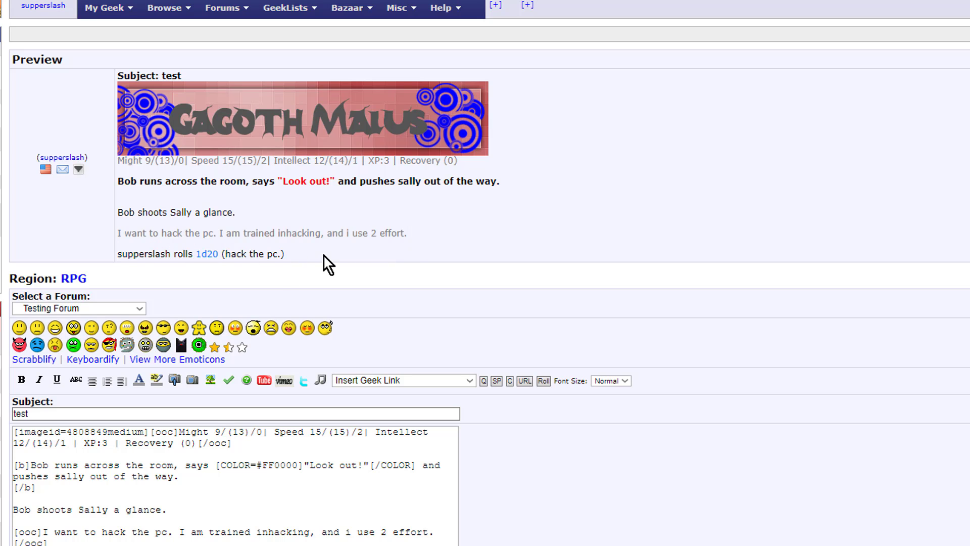